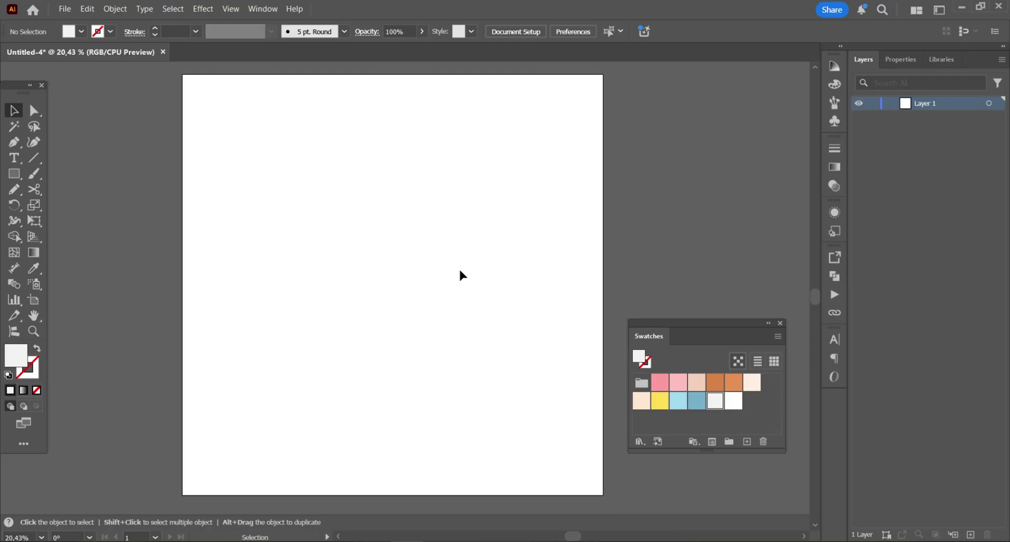
Create a 1000 × 400 px rectangle on the artboard.
{"action": "left_click", "coordinate": [14, 174]}
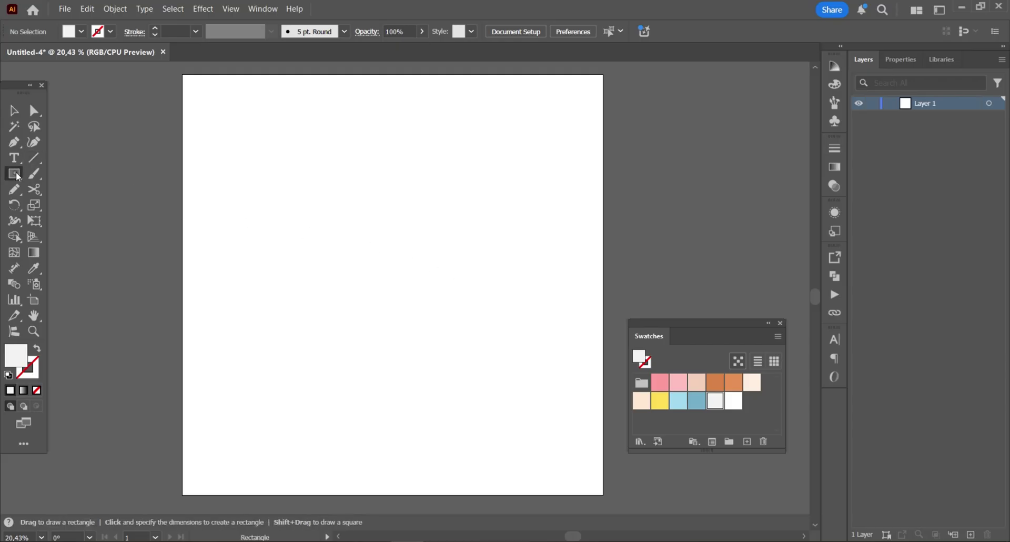
{"action": "left_click", "coordinate": [378, 301]}
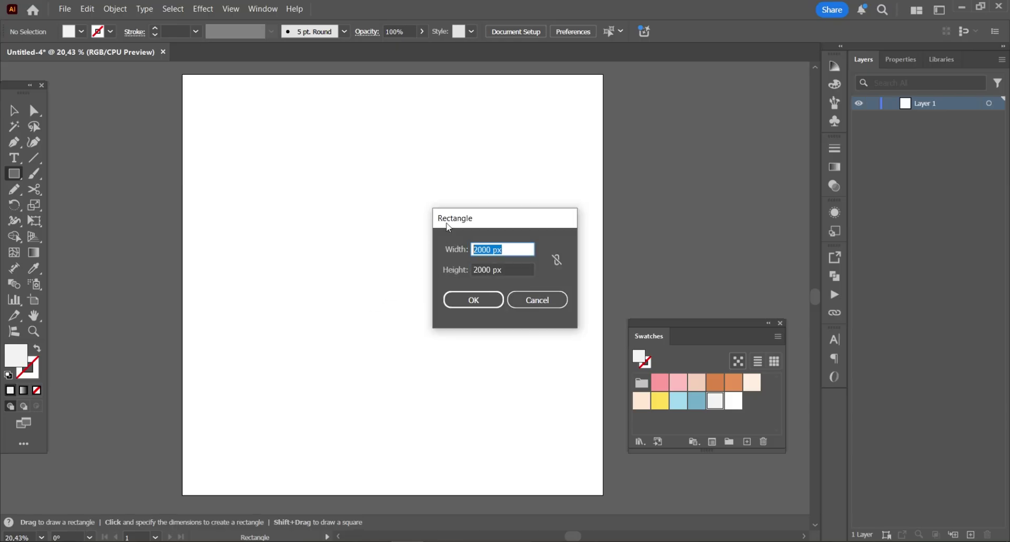
{"action": "type", "text": "1000"}
{"action": "key", "text": "Tab"}
{"action": "type", "text": "400"}
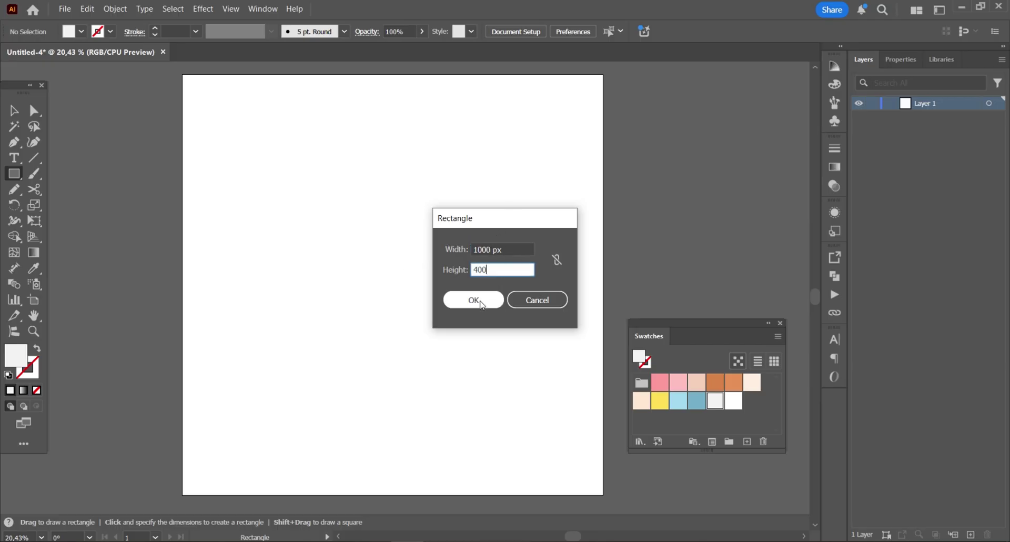
{"action": "left_click", "coordinate": [477, 300]}
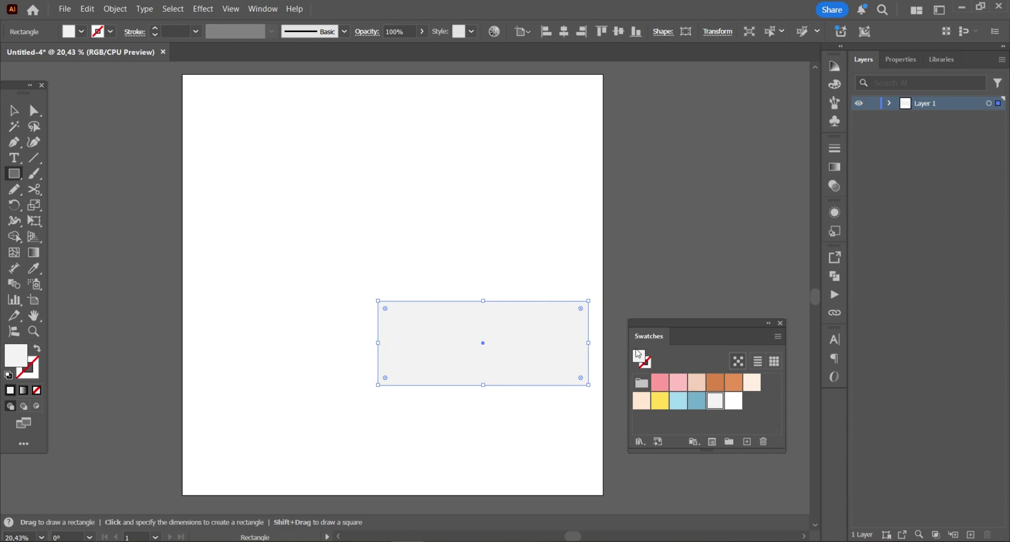
Fill the rectangle with the light pink swatch and move it to the horizontal centre of the artboard's lower half.
{"action": "left_click", "coordinate": [678, 383]}
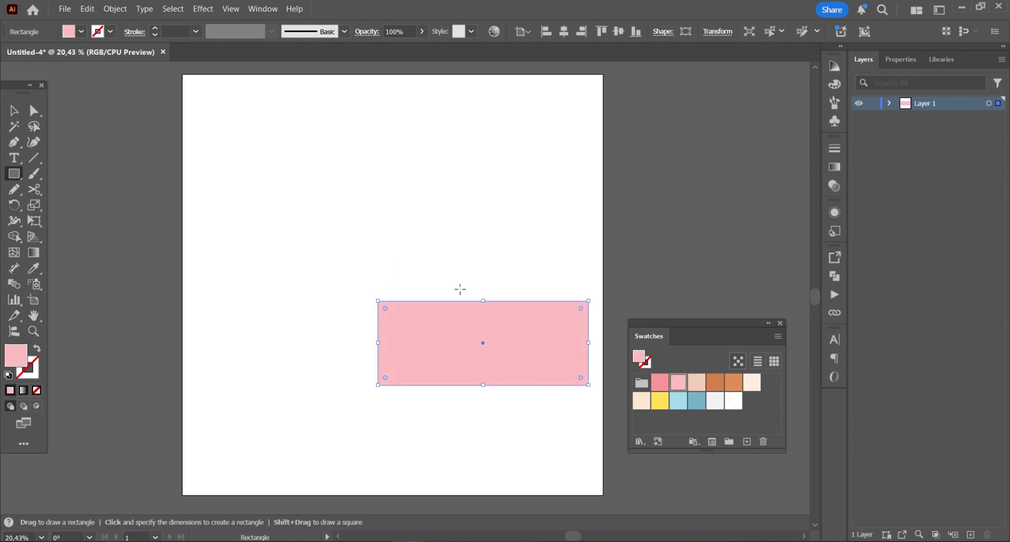
{"action": "left_click", "coordinate": [14, 110]}
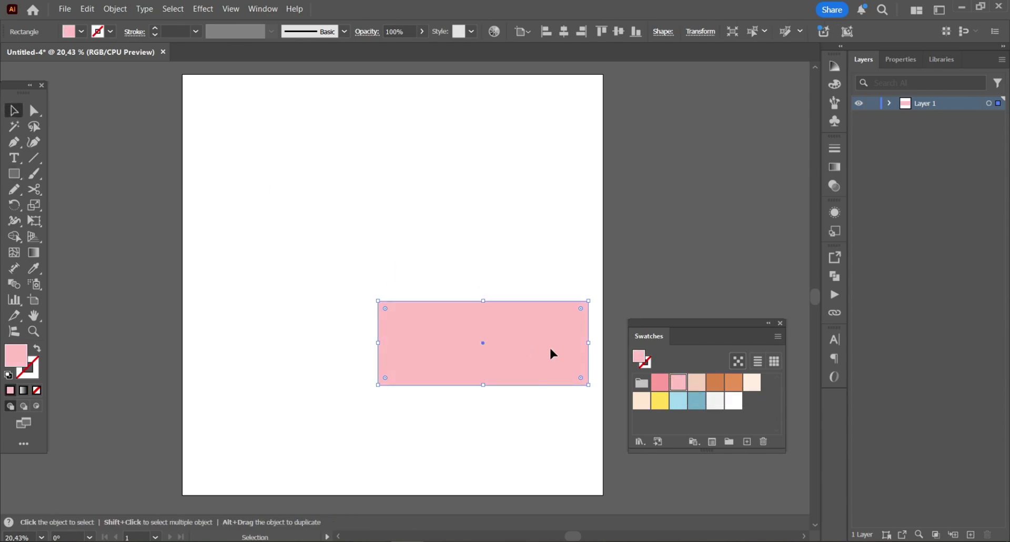
{"action": "left_click_drag", "start_coordinate": [550, 349], "coordinate": [466, 364]}
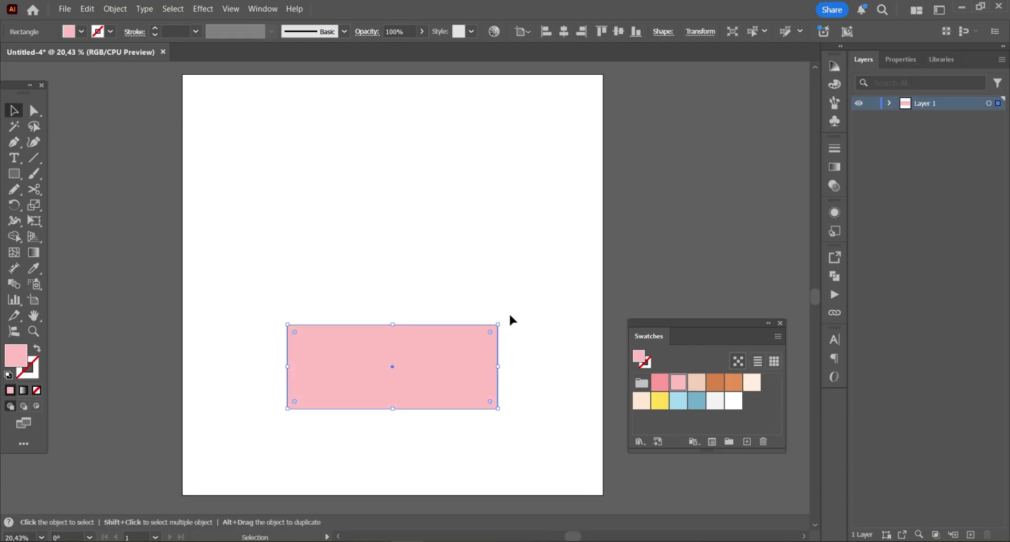
Create a 3-point star with radii 25 px and 50 px above the rectangle and fill it with the darker pink swatch.
{"action": "left_click", "coordinate": [12, 175]}
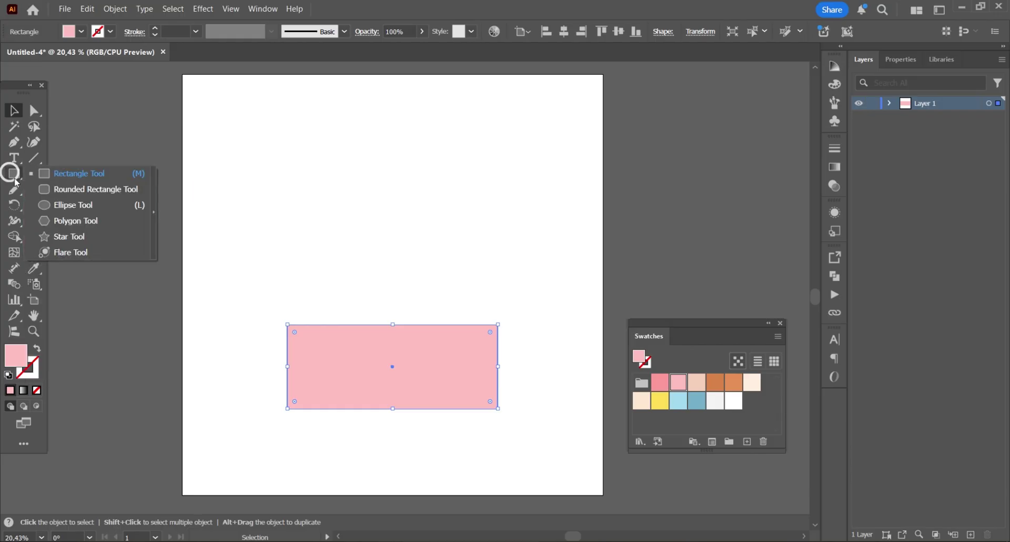
{"action": "left_click", "coordinate": [68, 238]}
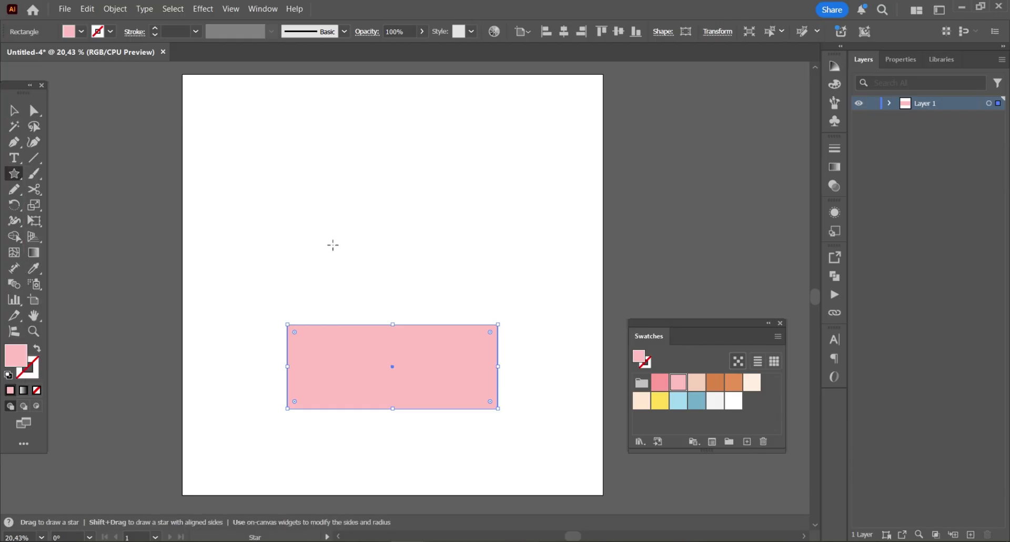
{"action": "left_click", "coordinate": [333, 244]}
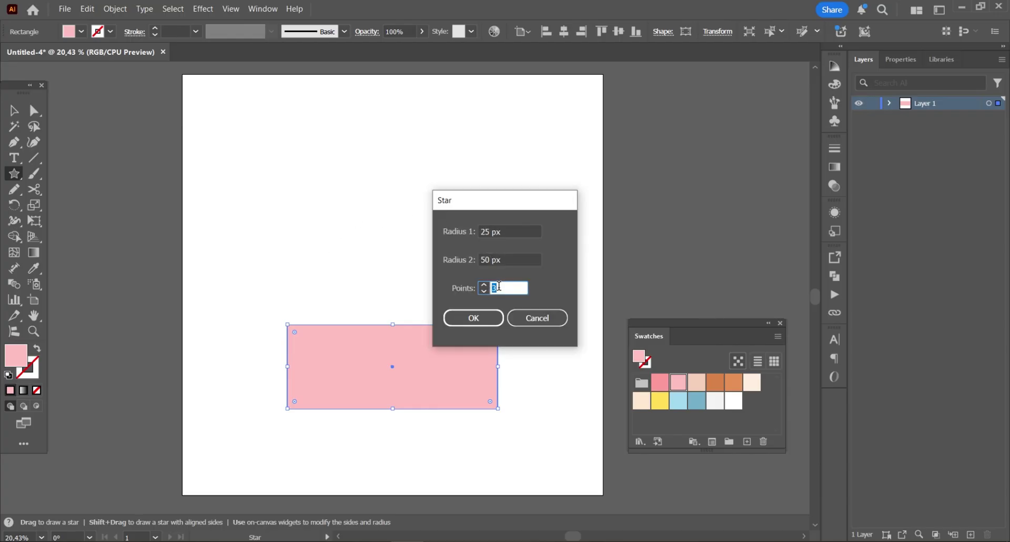
{"action": "left_click", "coordinate": [482, 318]}
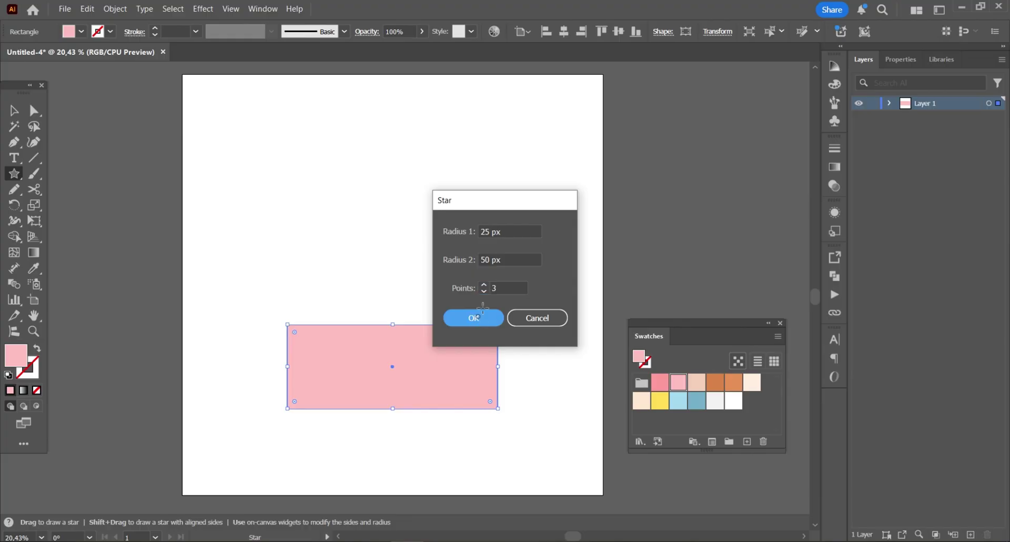
{"action": "left_click", "coordinate": [660, 382]}
Place the small triangle at the rectangle's left end, stretch it to nearly the rectangle's full height, and narrow it slightly.
{"action": "key", "text": "v"}
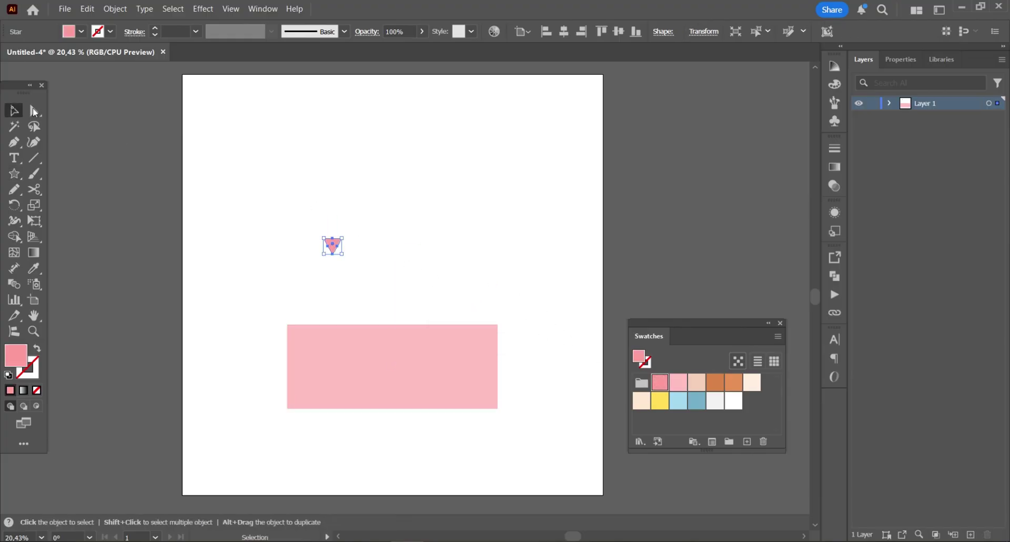
{"action": "left_click_drag", "start_coordinate": [338, 248], "coordinate": [301, 410]}
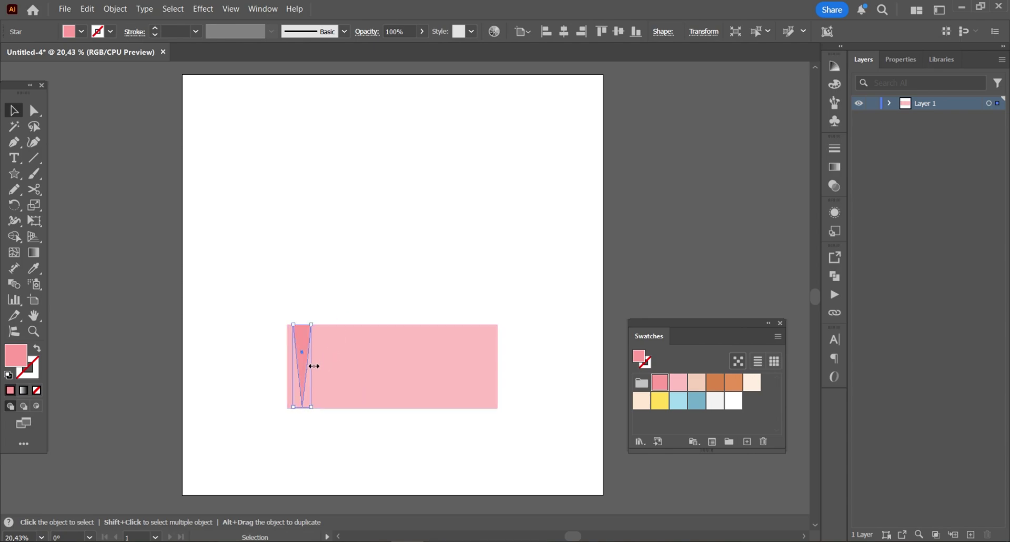
{"action": "left_click_drag", "start_coordinate": [314, 365], "coordinate": [309, 367]}
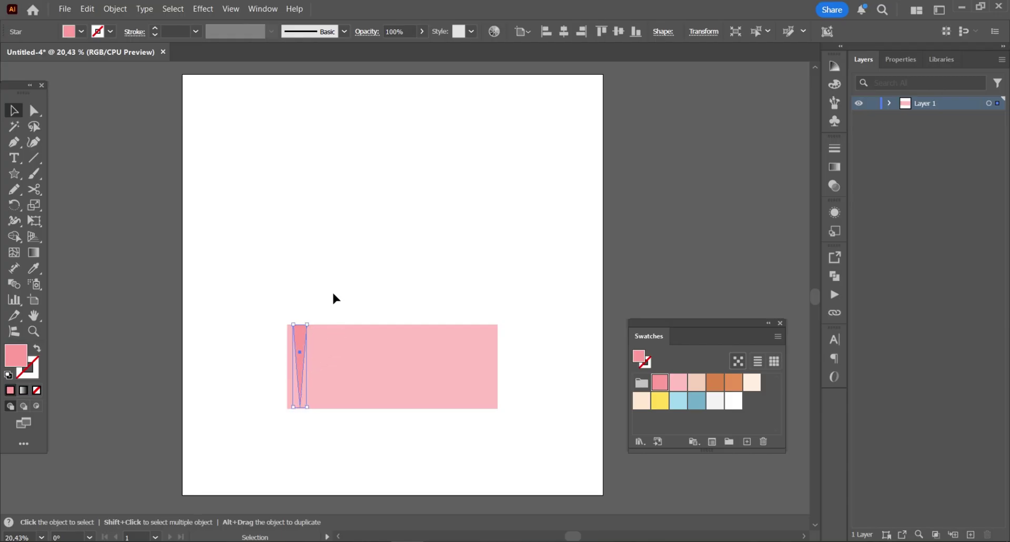
Pull the triangle's top middle anchor point straight up to form a small peak above the rectangle's upper edge.
{"action": "left_click", "coordinate": [34, 111]}
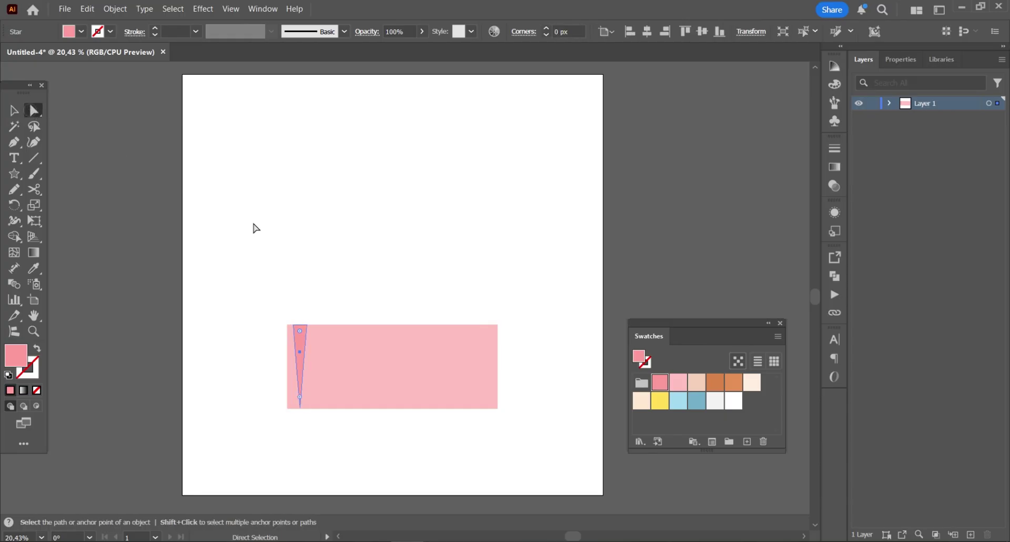
{"action": "left_click_drag", "start_coordinate": [301, 326], "coordinate": [309, 315]}
{"action": "key", "text": "ctrl"}
{"action": "key", "text": "ctrl+z"}
{"action": "left_click_drag", "start_coordinate": [301, 327], "coordinate": [301, 324]}
{"action": "key", "text": "v"}
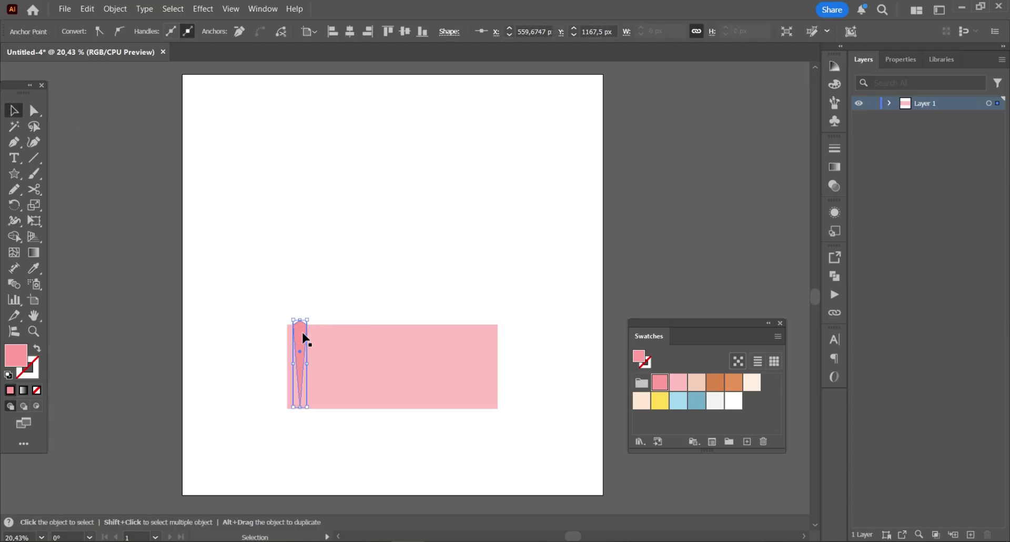
Copy the peaked spike a short distance to its right and repeat that copy nine times across the rectangle.
{"action": "key", "text": "alt"}
{"action": "left_click", "coordinate": [301, 347]}
{"action": "left_click_drag", "start_coordinate": [301, 348], "coordinate": [319, 344]}
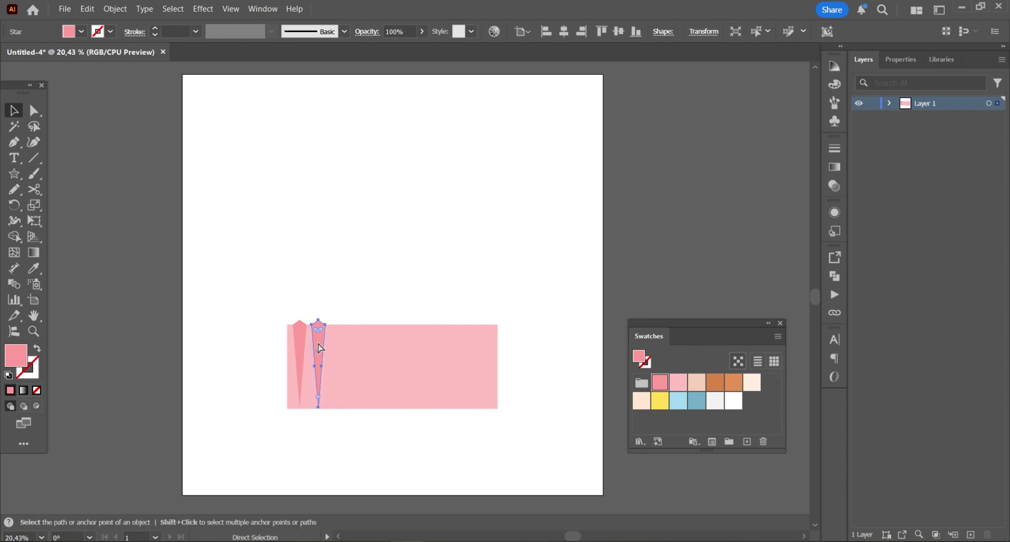
{"action": "key", "text": "ctrl+d"}
{"action": "key", "text": "ctrl+d"}
{"action": "key", "text": "ctrl+d"}
{"action": "key", "text": "ctrl+d"}
{"action": "key", "text": "ctrl+d"}
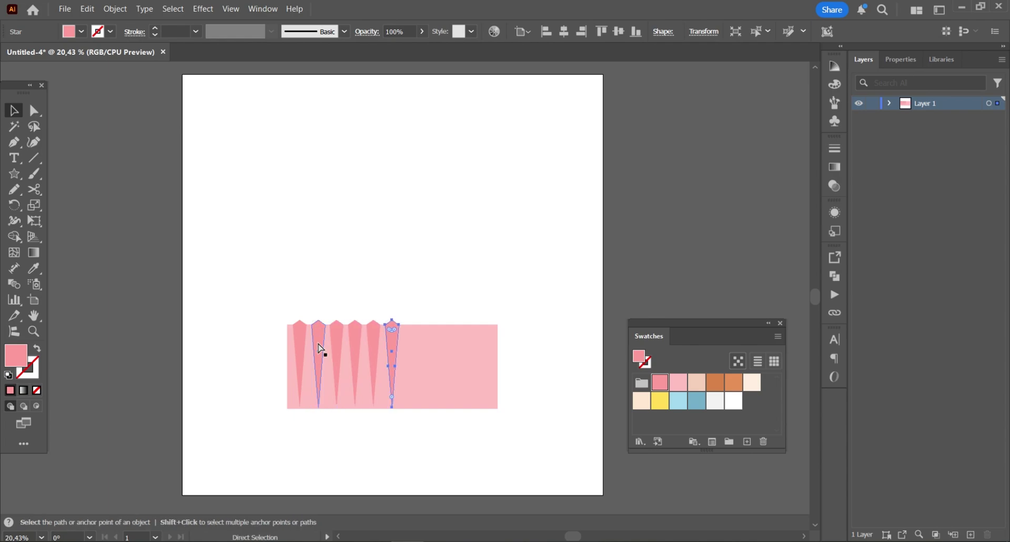
{"action": "key", "text": "ctrl+d"}
{"action": "key", "text": "ctrl+d"}
{"action": "key", "text": "ctrl+d"}
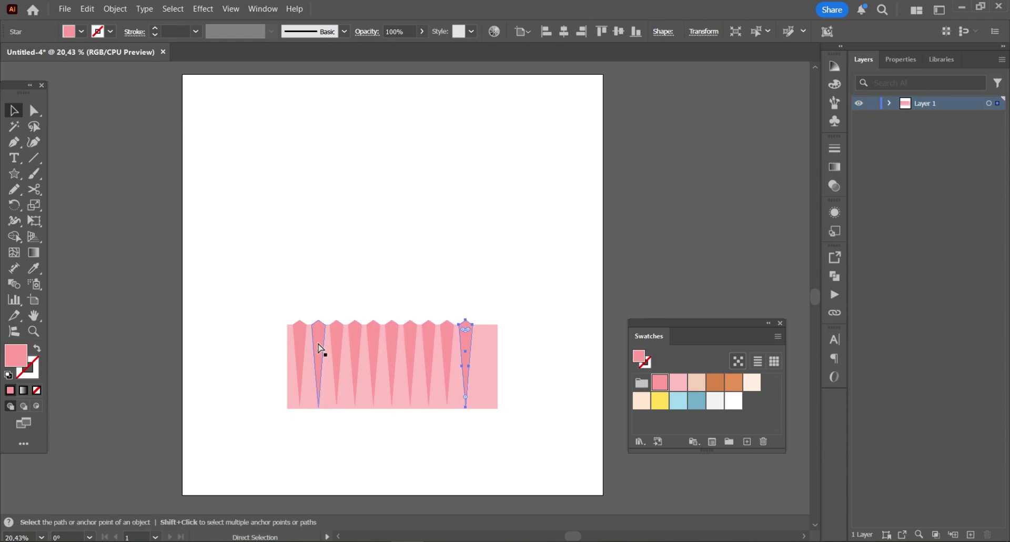
{"action": "key", "text": "ctrl+d"}
Select the rectangle and all the spikes and group them.
{"action": "key", "text": "v"}
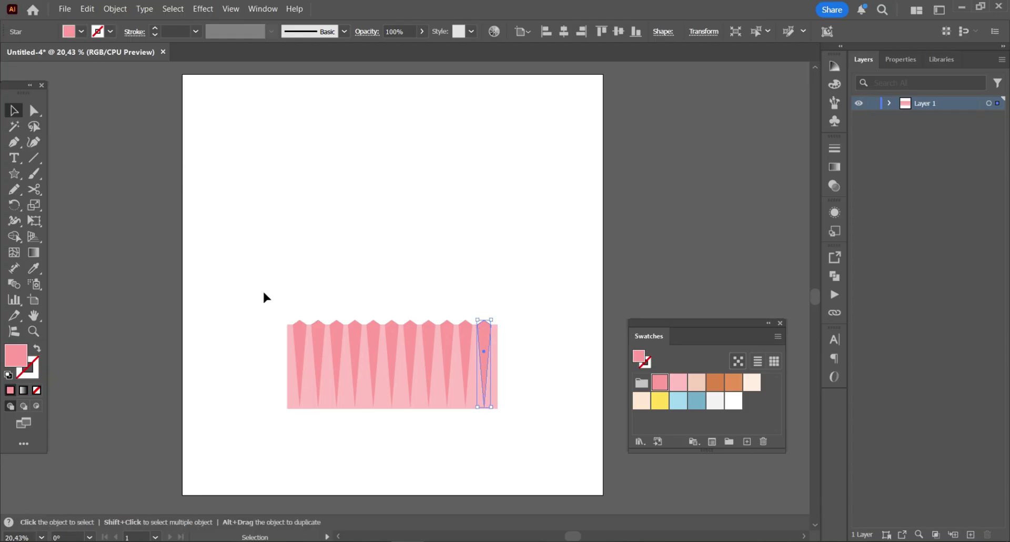
{"action": "left_click_drag", "start_coordinate": [250, 275], "coordinate": [534, 426]}
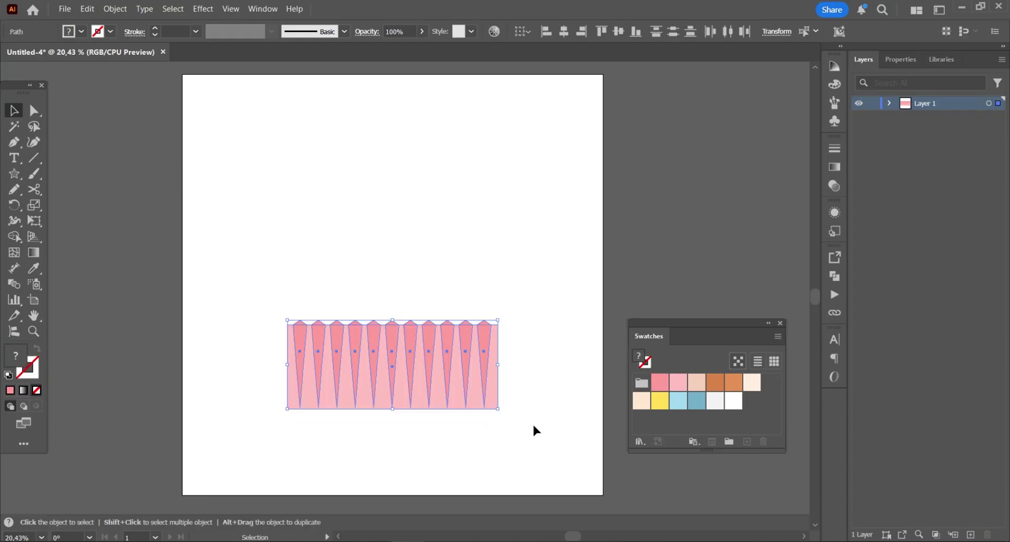
{"action": "key", "text": "ctrl+g"}
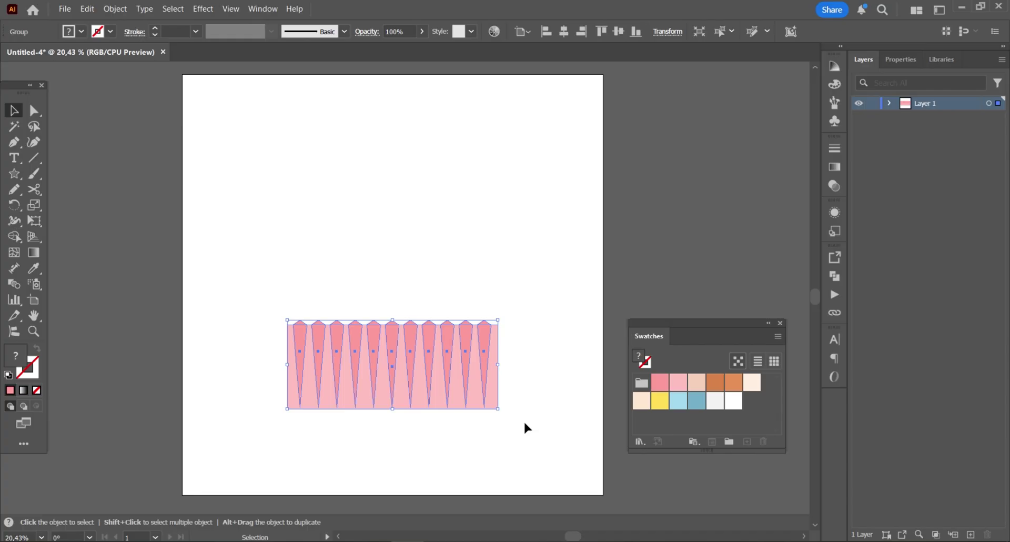
Taper the group's base symmetrically with the Perspective Distort mode of Free Transform.
{"action": "left_click", "coordinate": [36, 222]}
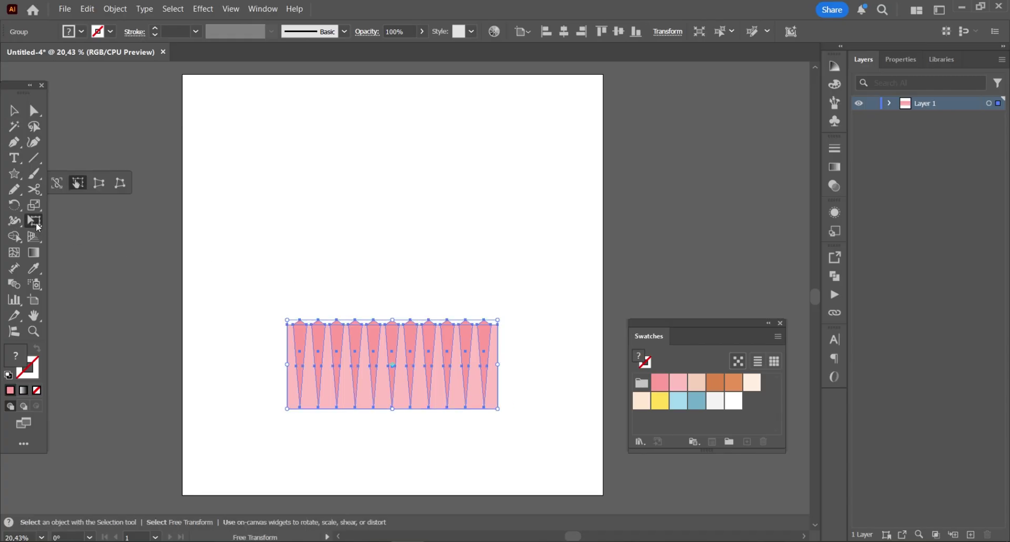
{"action": "left_click", "coordinate": [99, 183]}
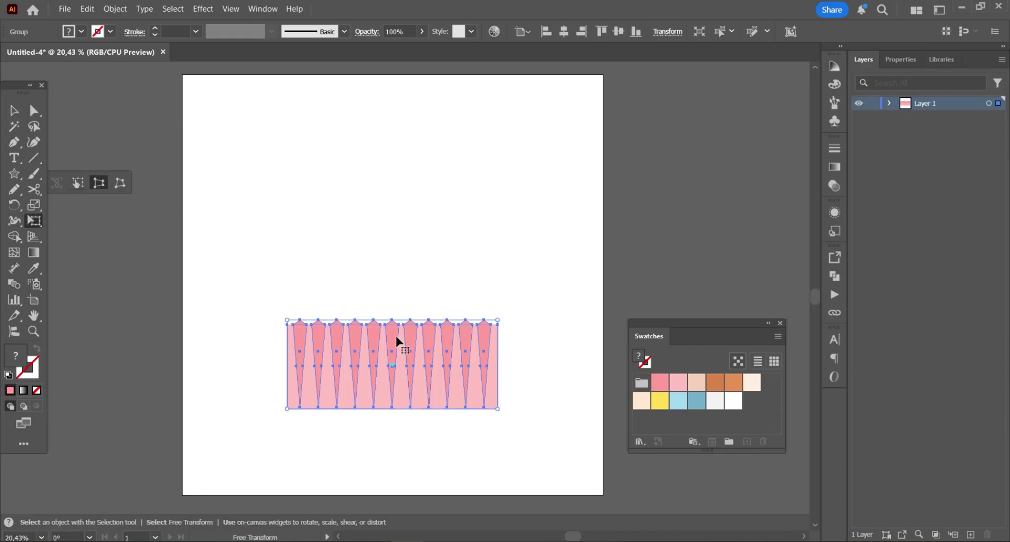
{"action": "left_click_drag", "start_coordinate": [498, 410], "coordinate": [462, 414]}
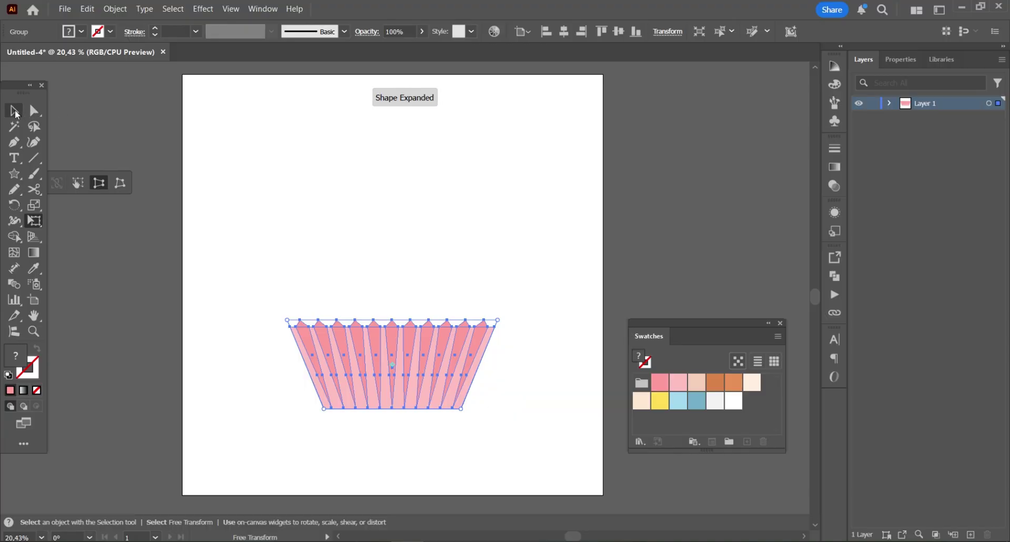
{"action": "left_click", "coordinate": [14, 112]}
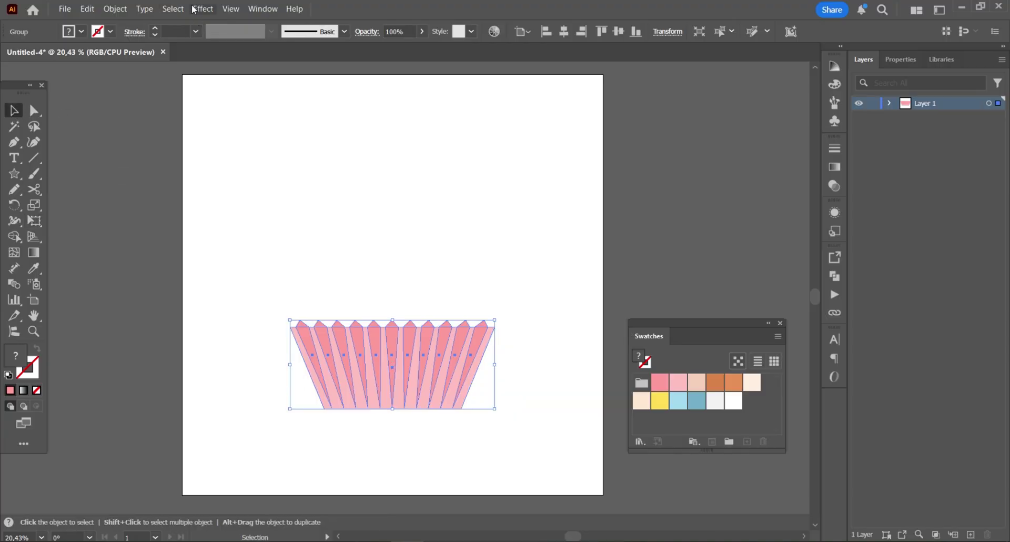
Warp the group with a horizontal Arch effect at -15% bend and expand its appearance.
{"action": "left_click", "coordinate": [202, 9]}
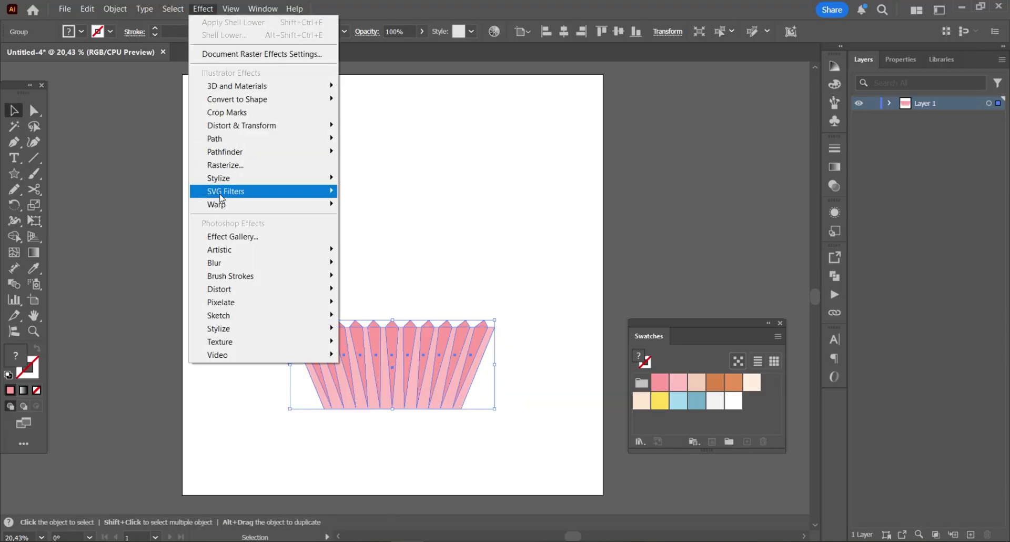
{"action": "mouse_move", "coordinate": [221, 208]}
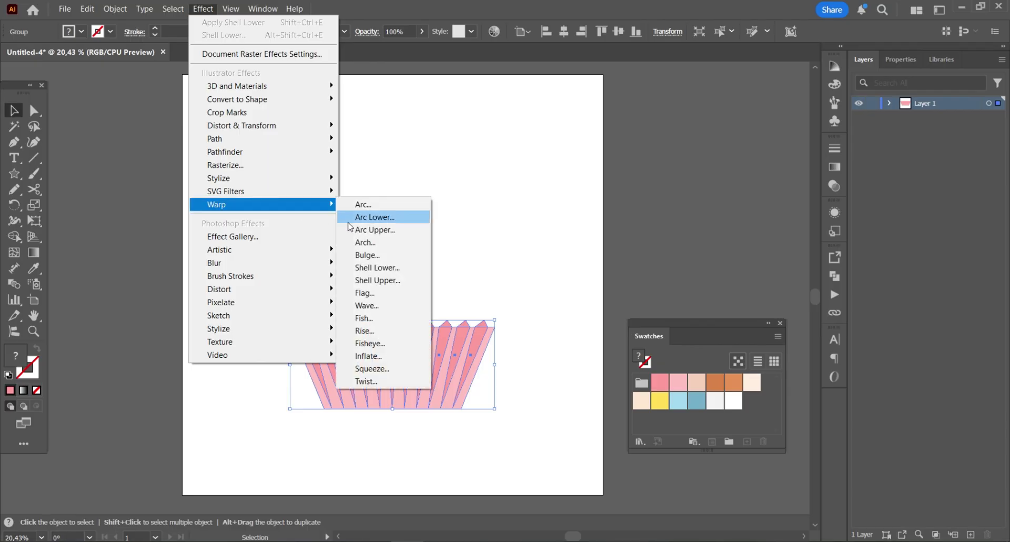
{"action": "left_click", "coordinate": [363, 243]}
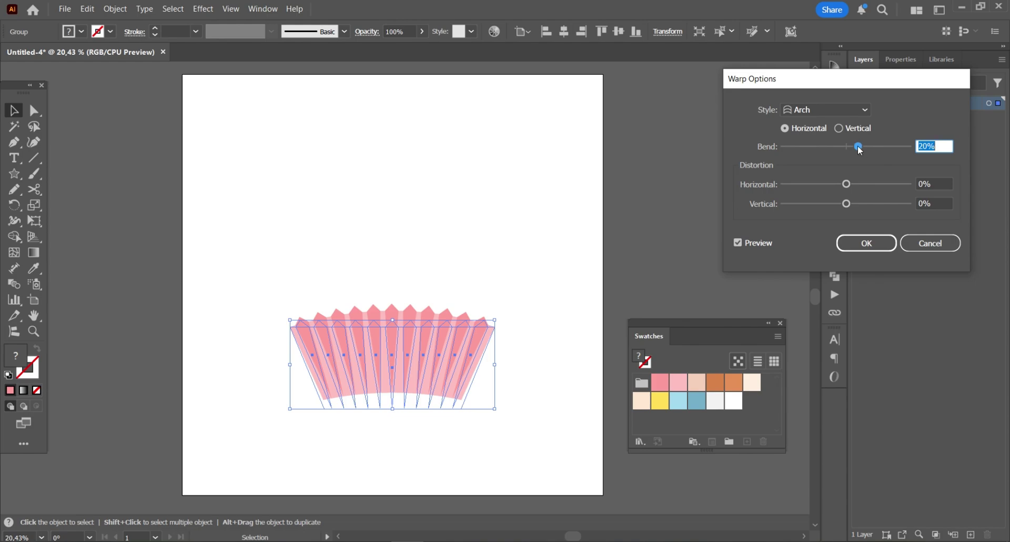
{"action": "left_click_drag", "start_coordinate": [858, 148], "coordinate": [840, 150]}
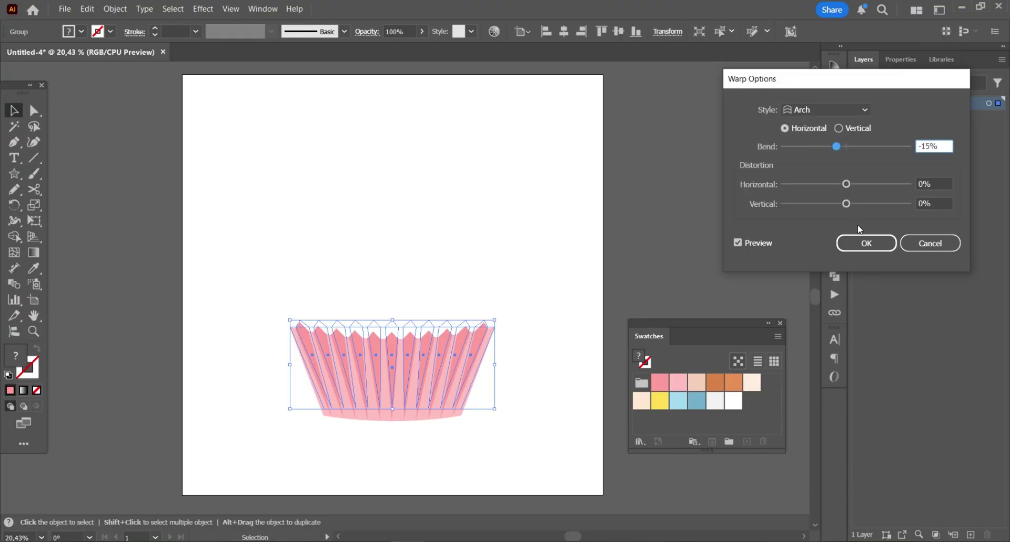
{"action": "left_click", "coordinate": [857, 245]}
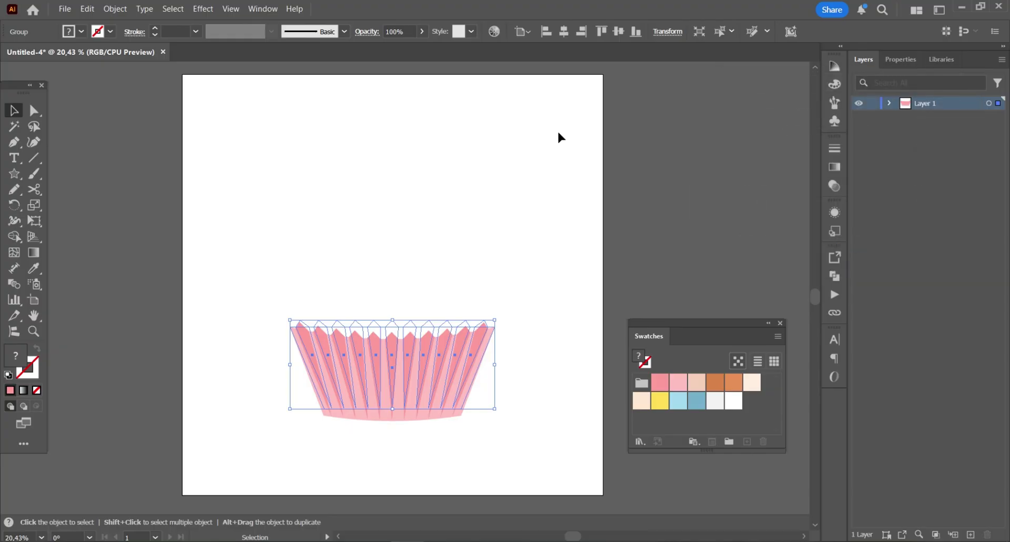
{"action": "left_click", "coordinate": [115, 9]}
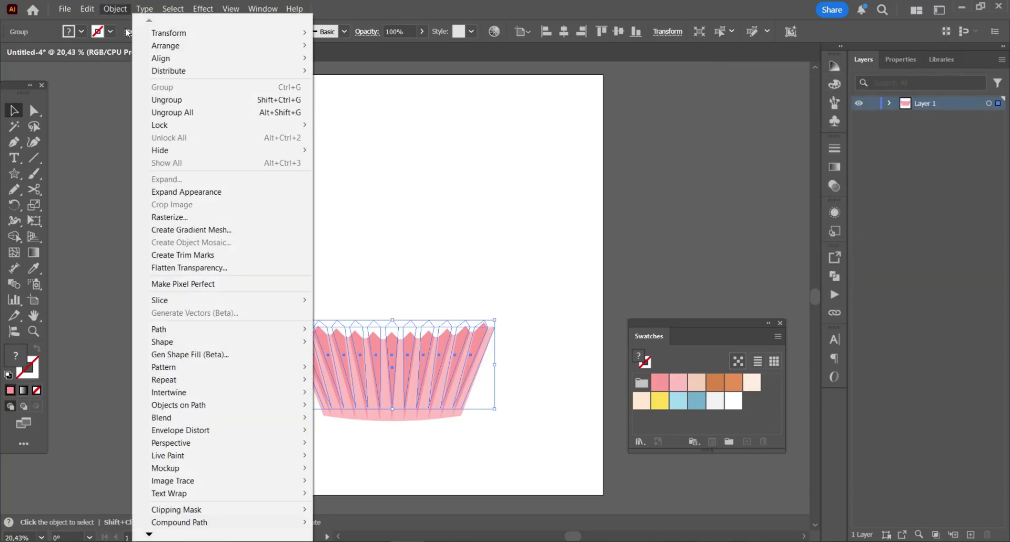
{"action": "left_click", "coordinate": [159, 191]}
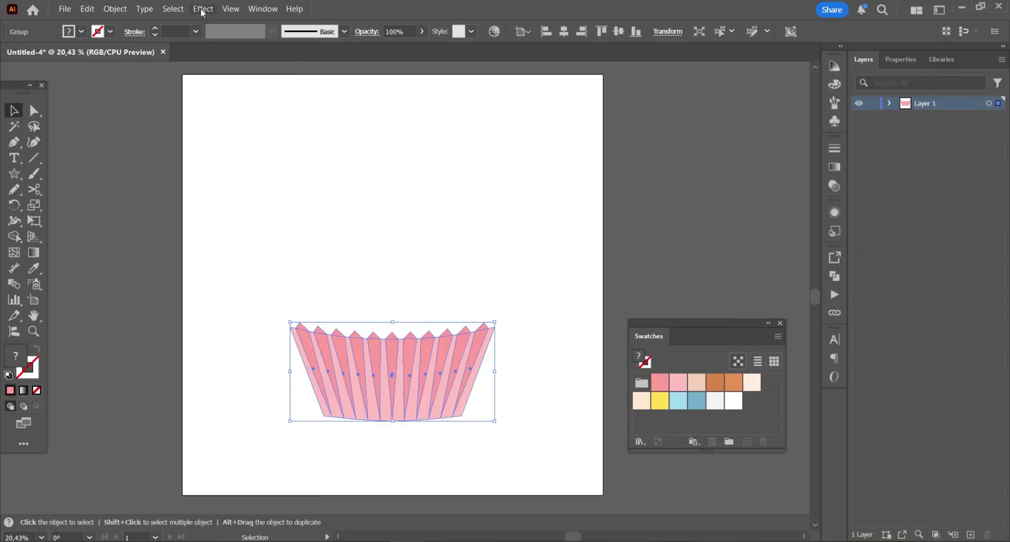
Warp the wrapper group with a horizontal Arc Lower effect at 11% bend and expand its appearance.
{"action": "left_click", "coordinate": [205, 9]}
{"action": "mouse_move", "coordinate": [210, 206]}
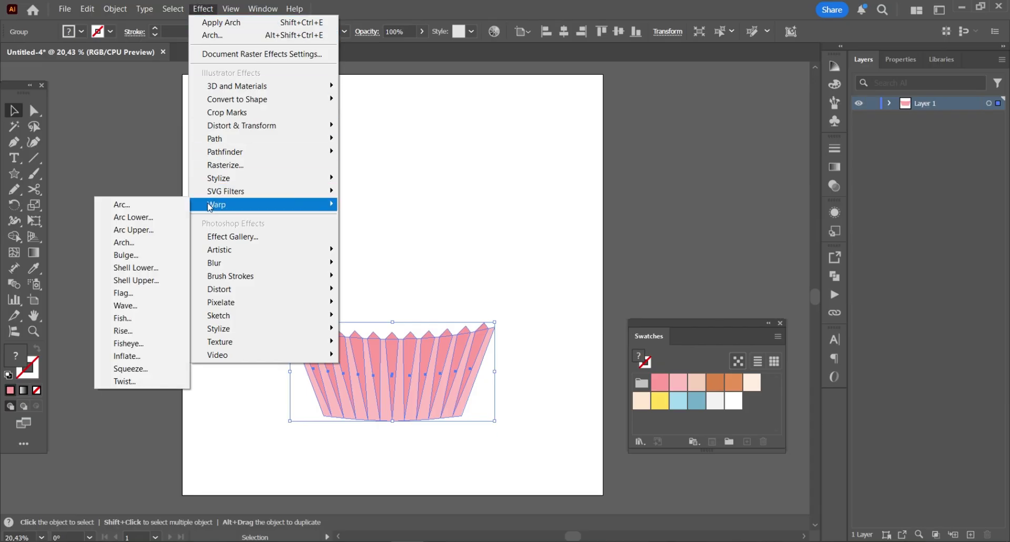
{"action": "left_click", "coordinate": [159, 219]}
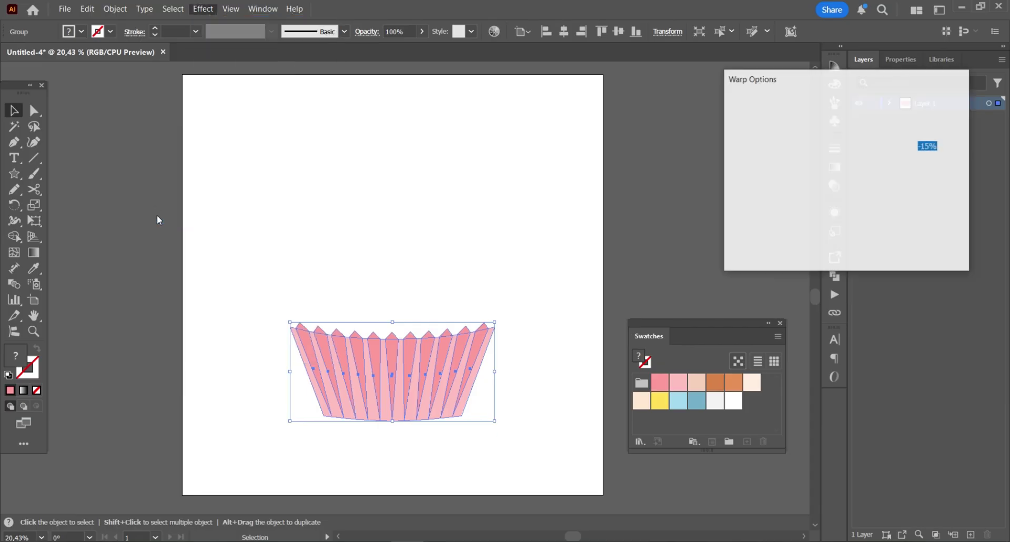
{"action": "left_click_drag", "start_coordinate": [836, 146], "coordinate": [852, 146]}
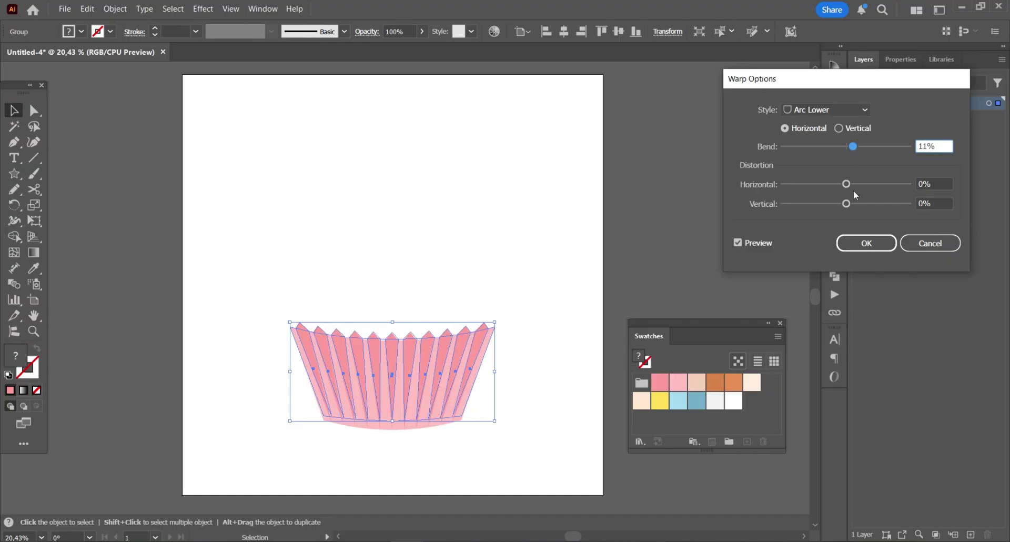
{"action": "left_click", "coordinate": [856, 243]}
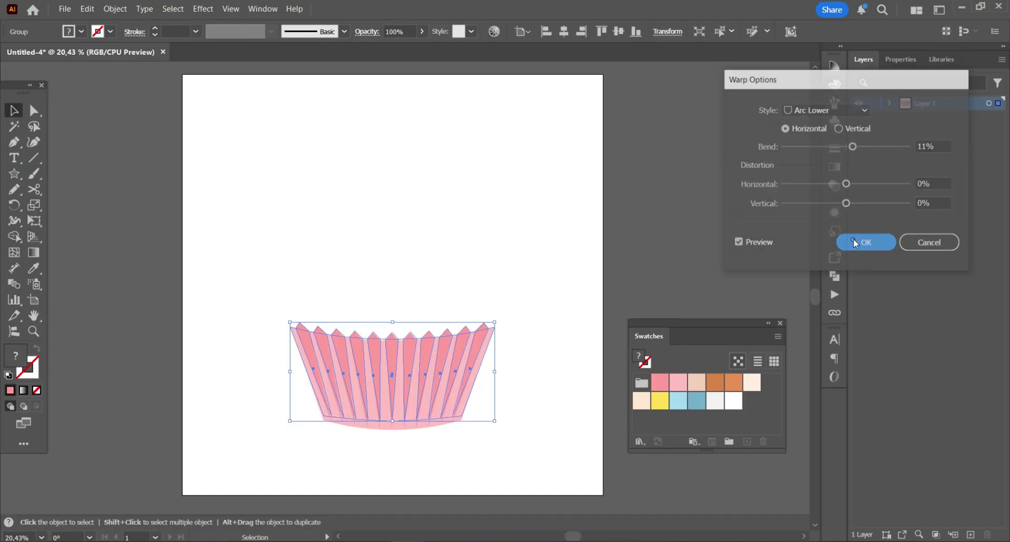
{"action": "left_click", "coordinate": [115, 9]}
{"action": "left_click", "coordinate": [173, 191]}
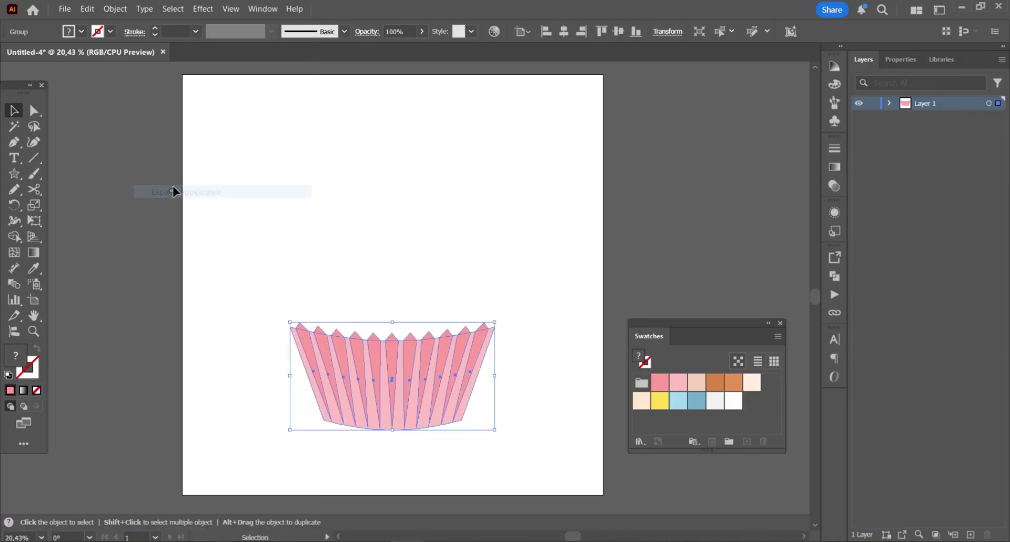
{"action": "left_click", "coordinate": [206, 171]}
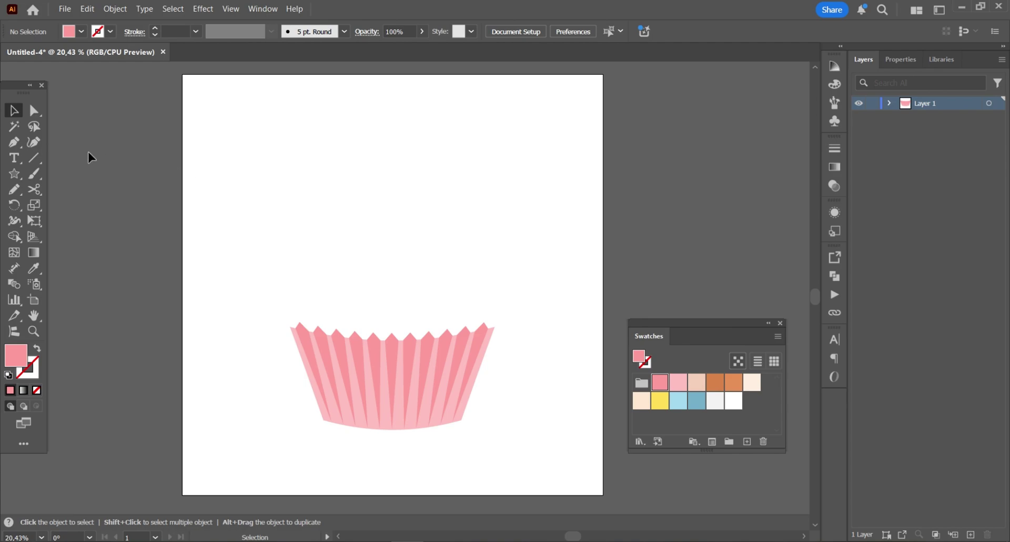
Draw a wide ellipse over the wrapper's upper edge, nearly as wide as the wrapper, and fill it with the lighter orange-brown swatch.
{"action": "left_click", "coordinate": [15, 179]}
{"action": "left_click", "coordinate": [62, 204]}
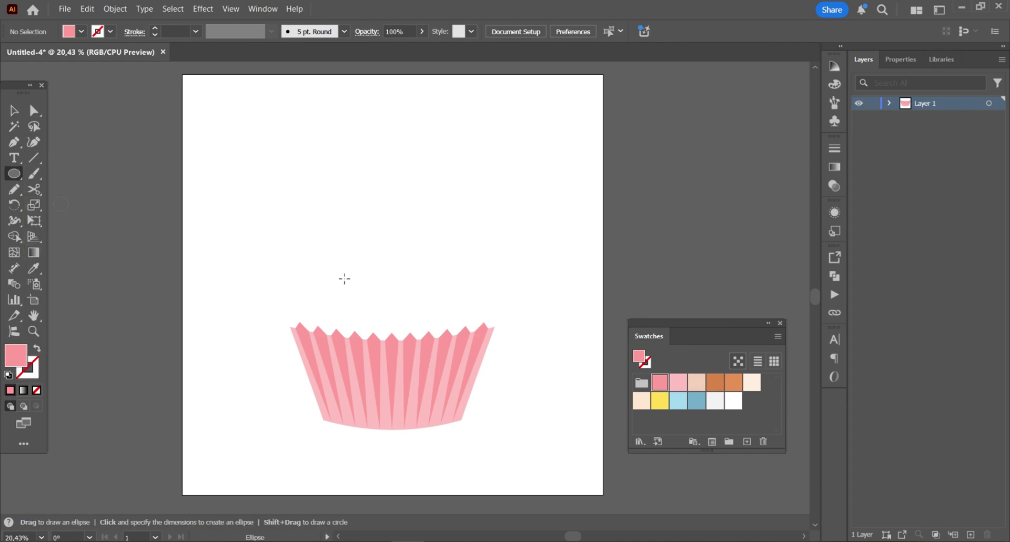
{"action": "left_click_drag", "start_coordinate": [292, 283], "coordinate": [479, 372]}
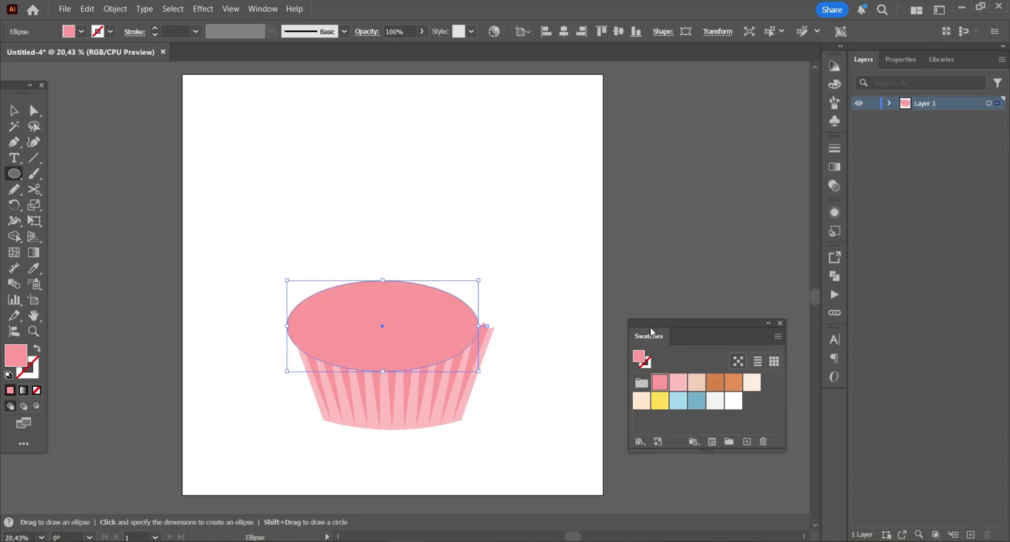
{"action": "left_click", "coordinate": [734, 382]}
Move the ellipse over the middle of the wrapper and align the two on their horizontal centres.
{"action": "left_click", "coordinate": [14, 111]}
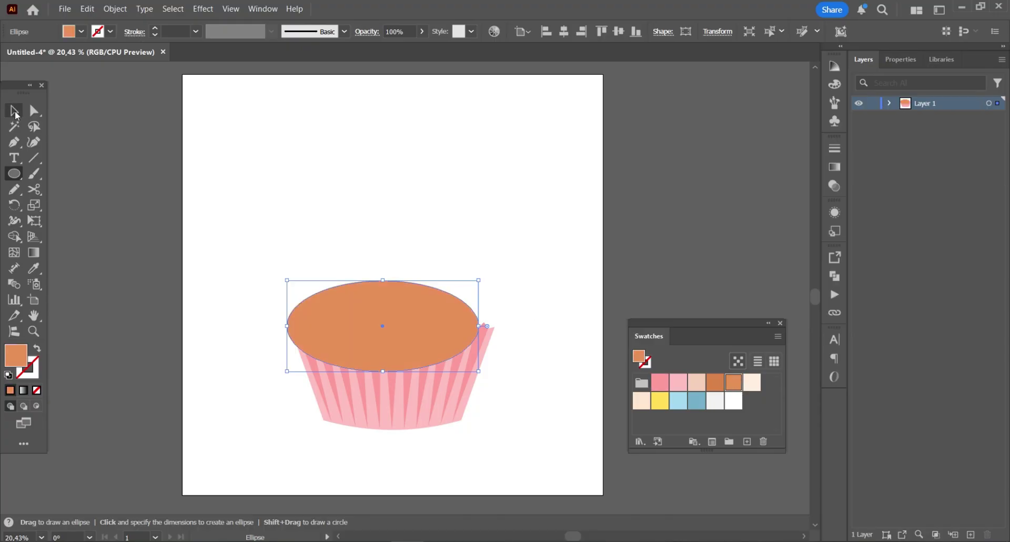
{"action": "left_click_drag", "start_coordinate": [389, 300], "coordinate": [400, 301]}
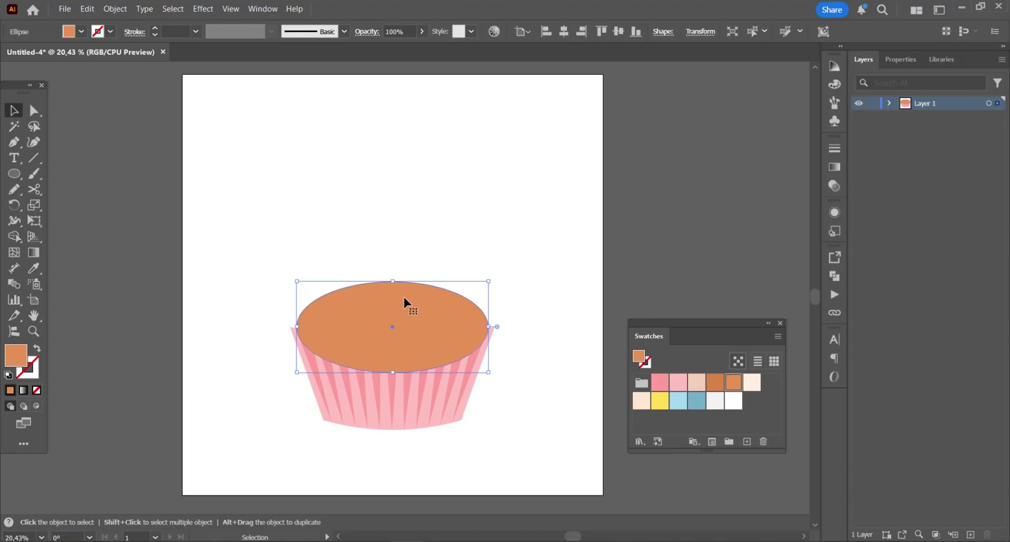
{"action": "left_click", "coordinate": [408, 410], "text": "shift"}
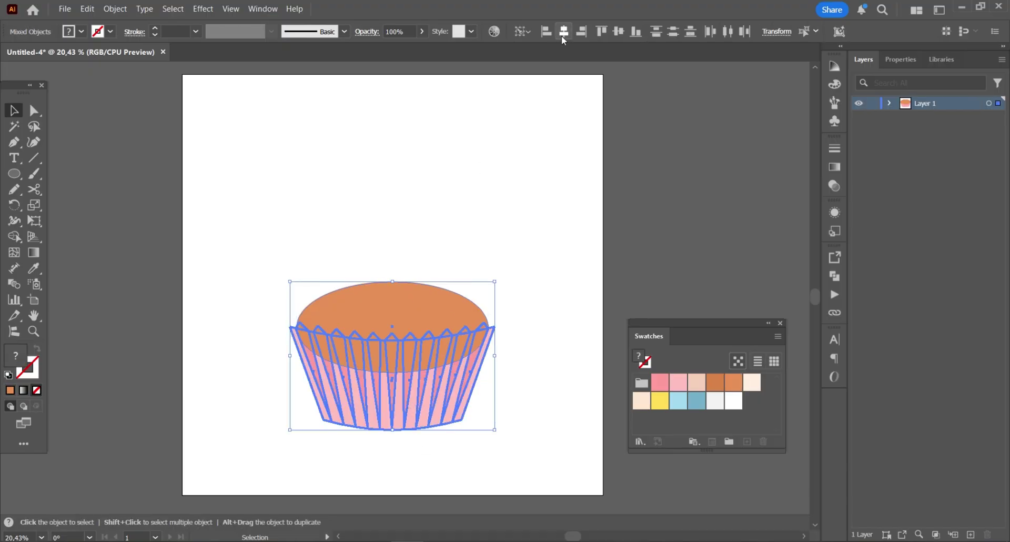
{"action": "left_click", "coordinate": [523, 159]}
Send the orange-brown ellipse behind the pink wrapper.
{"action": "left_click", "coordinate": [451, 288]}
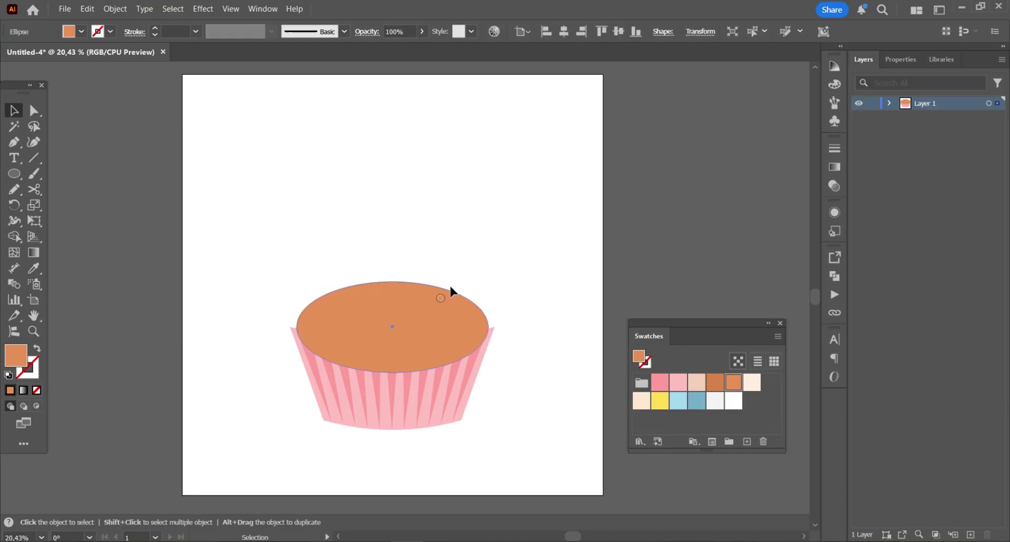
{"action": "key", "text": "ctrl+shift+bracketleft"}
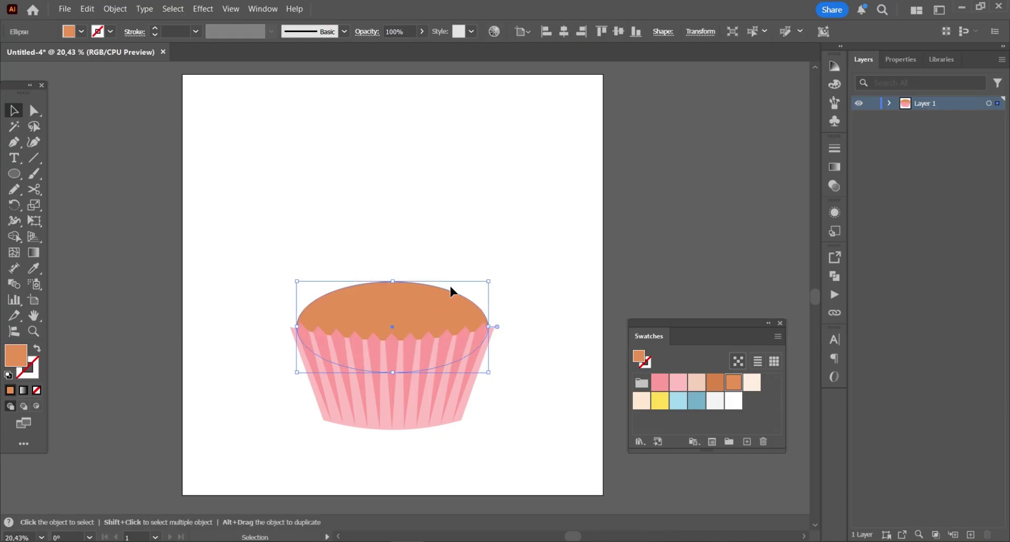
{"action": "left_click", "coordinate": [519, 233]}
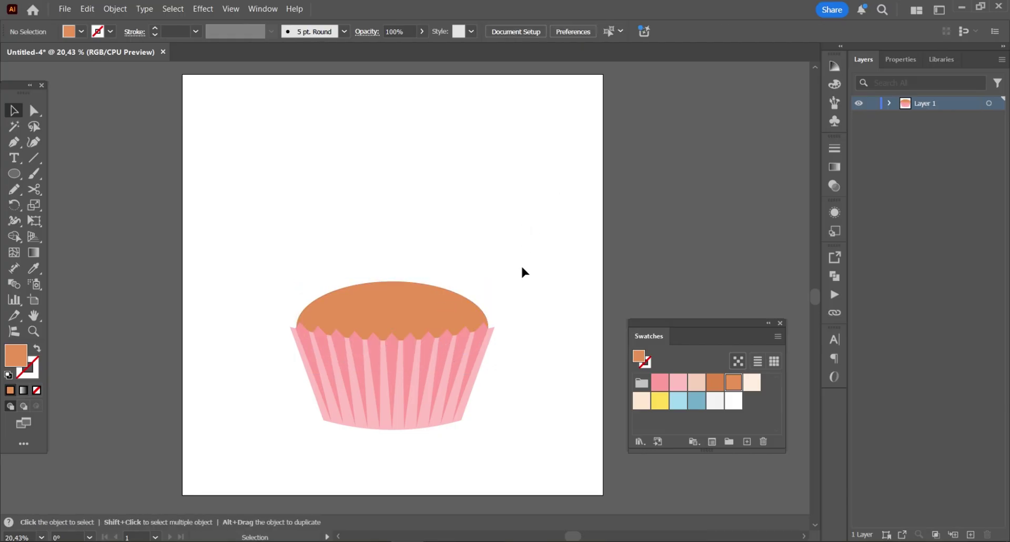
Duplicate the pleated wrapper slightly above the original and unite the copy into a single shape with Pathfinder.
{"action": "left_click", "coordinate": [401, 382]}
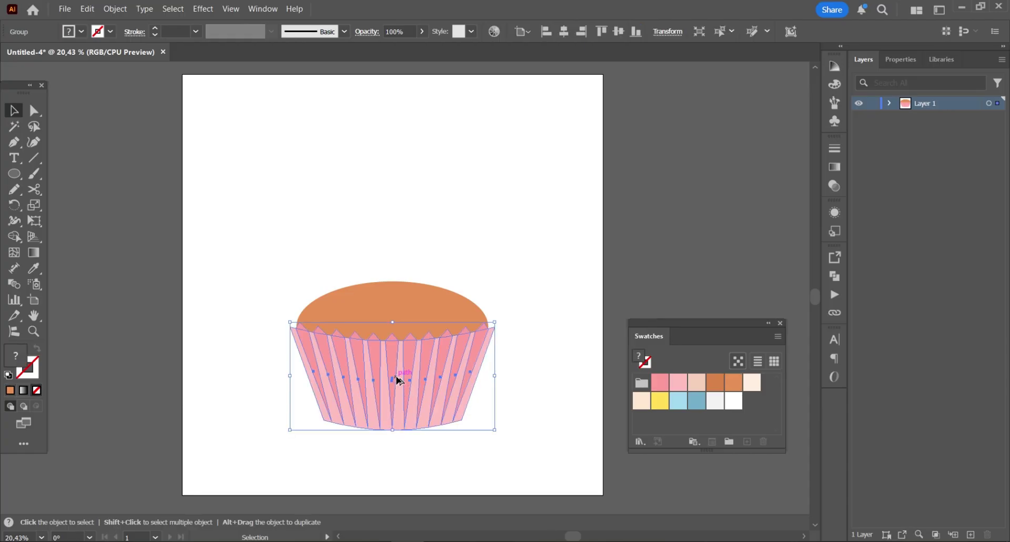
{"action": "left_click_drag", "start_coordinate": [396, 382], "coordinate": [396, 381]}
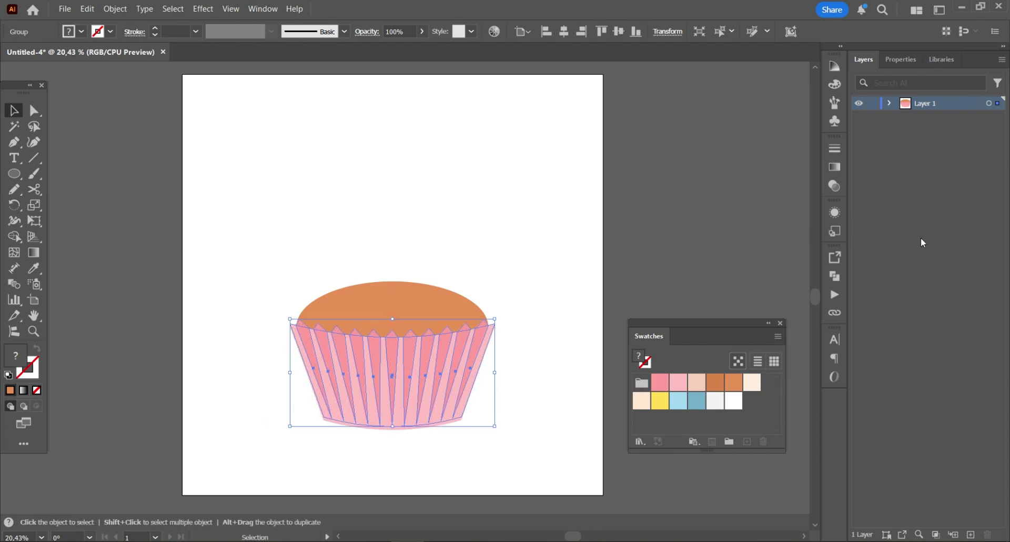
{"action": "left_click", "coordinate": [835, 275]}
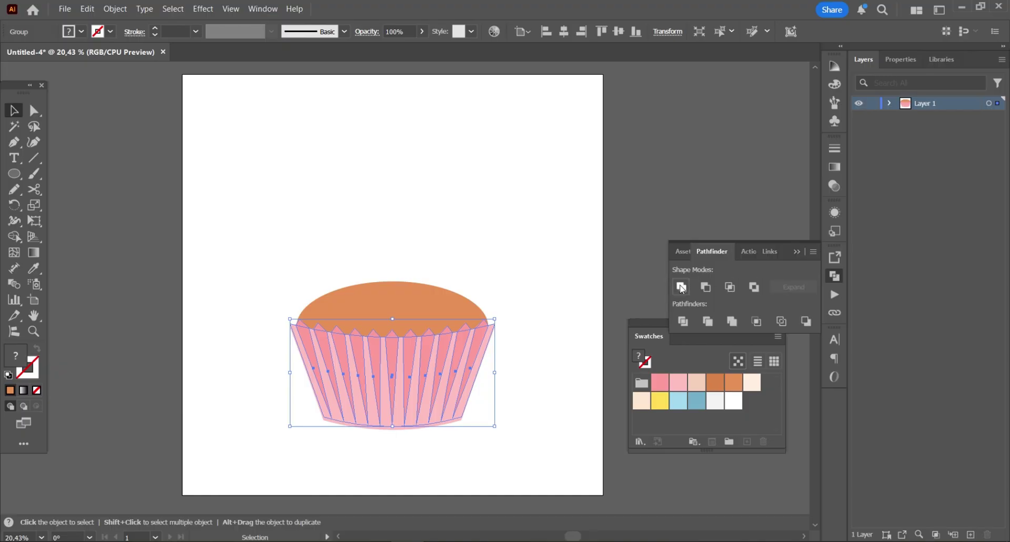
{"action": "left_click", "coordinate": [682, 287]}
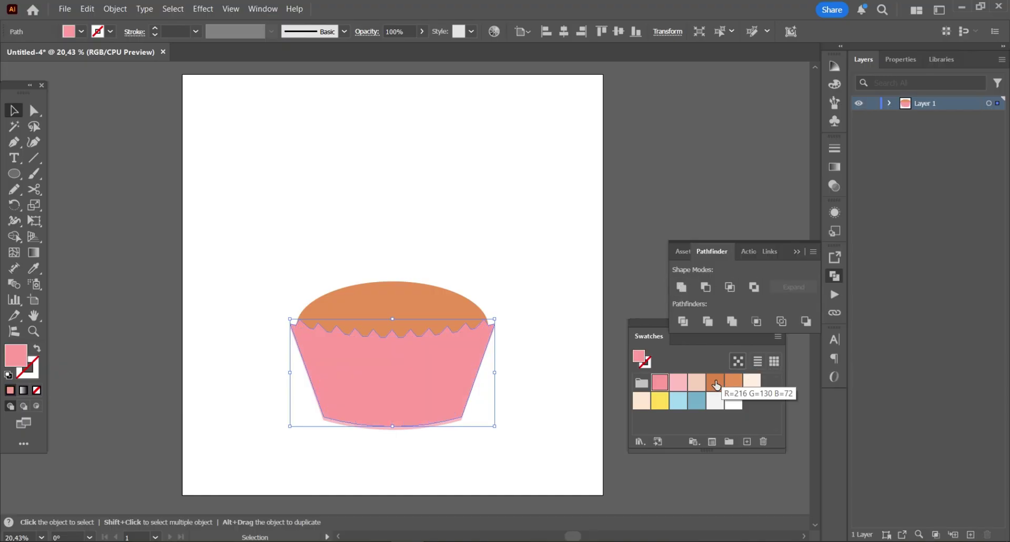
Fill the united wrapper copy with the darker brown swatch (R=216 G=130 B=72) and place it behind the pink wrapper.
{"action": "left_click", "coordinate": [717, 383]}
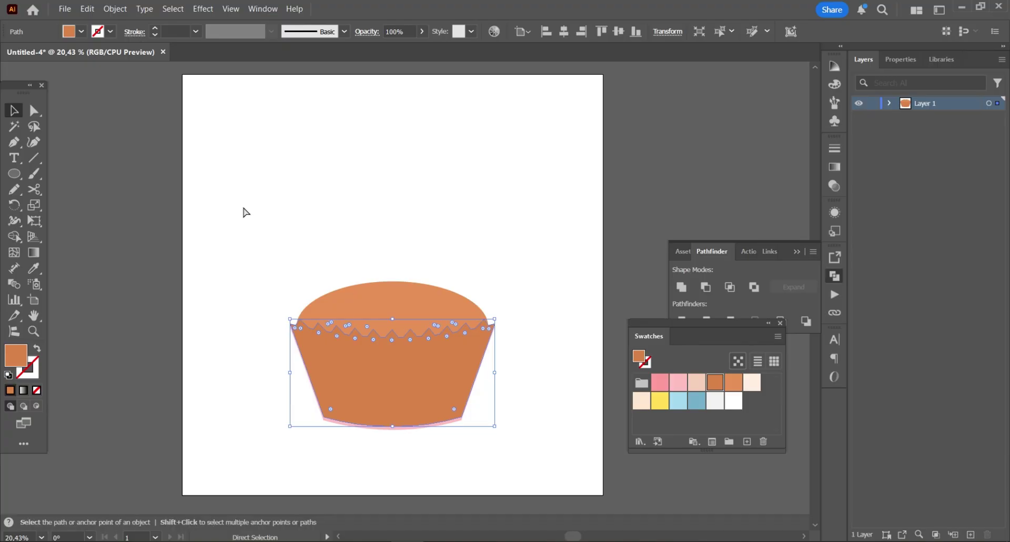
{"action": "key", "text": "ctrl+shift+bracketleft"}
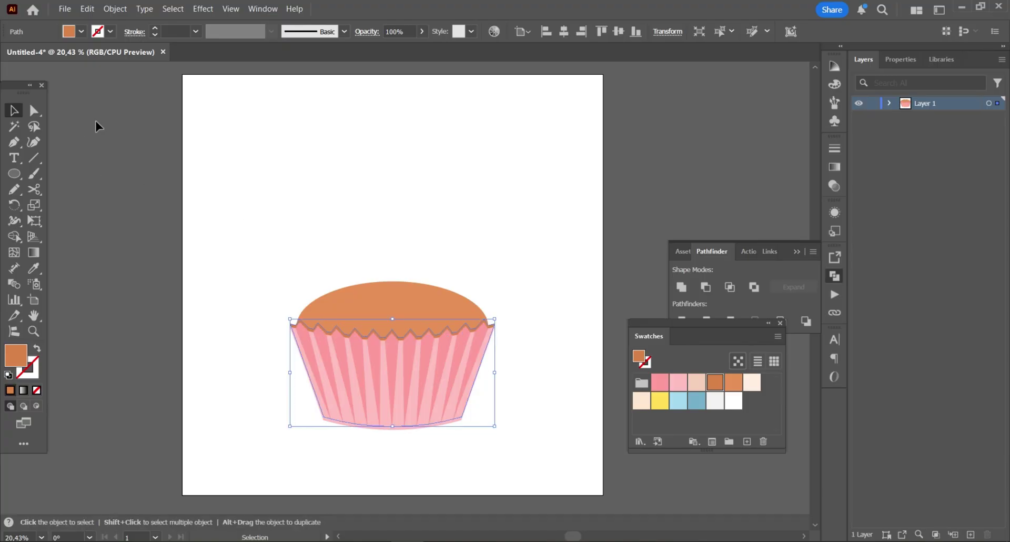
Remove the parts of the brown shadow shape that lie outside the ellipse with the Shape Builder tool.
{"action": "left_click", "coordinate": [392, 296], "text": "shift"}
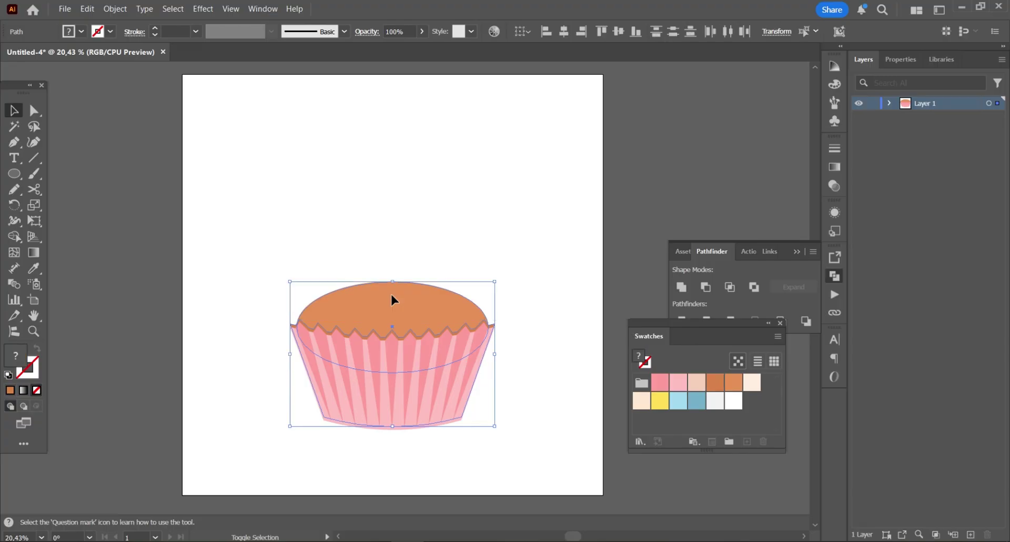
{"action": "left_click", "coordinate": [16, 238]}
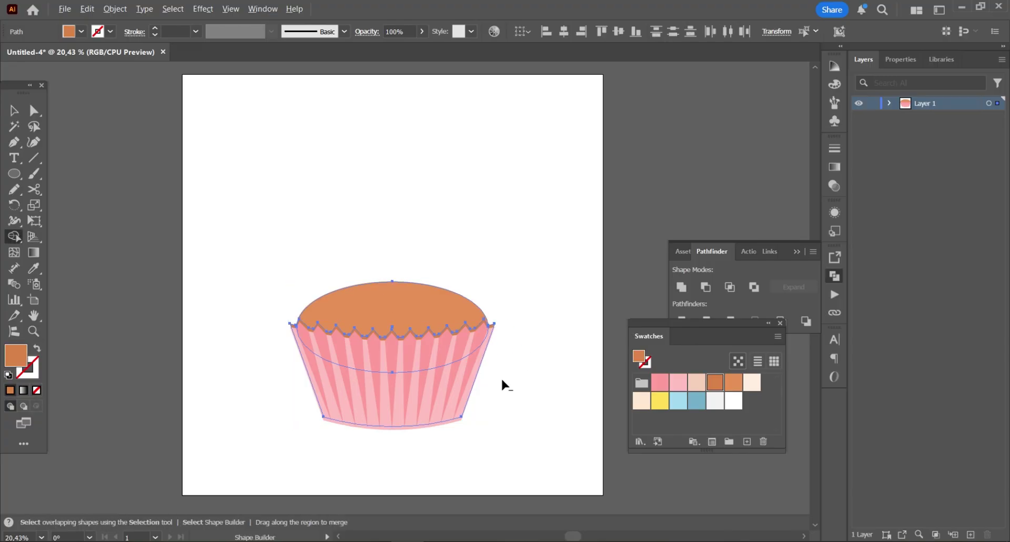
{"action": "left_click_drag", "start_coordinate": [501, 377], "coordinate": [437, 404]}
{"action": "left_click", "coordinate": [14, 110]}
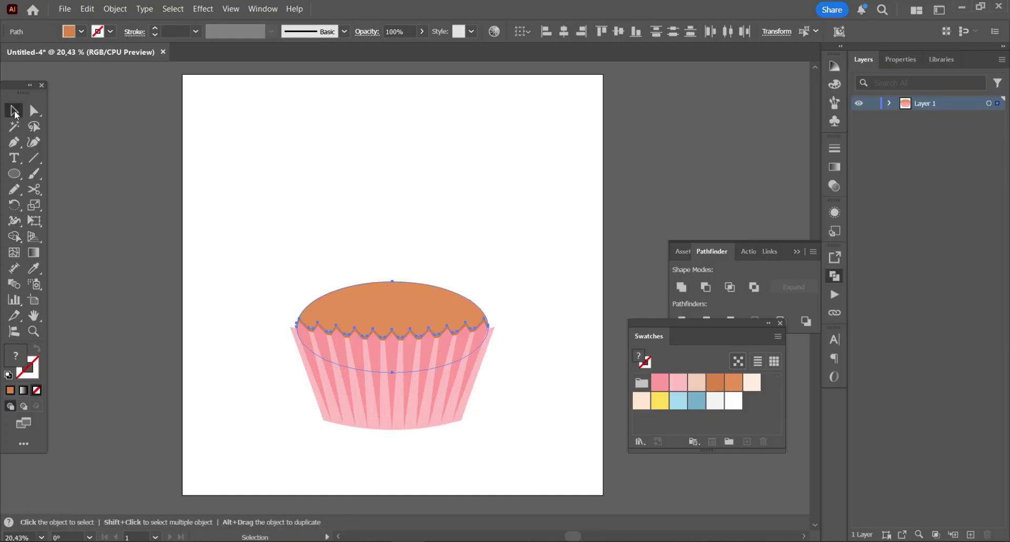
{"action": "left_click", "coordinate": [347, 178]}
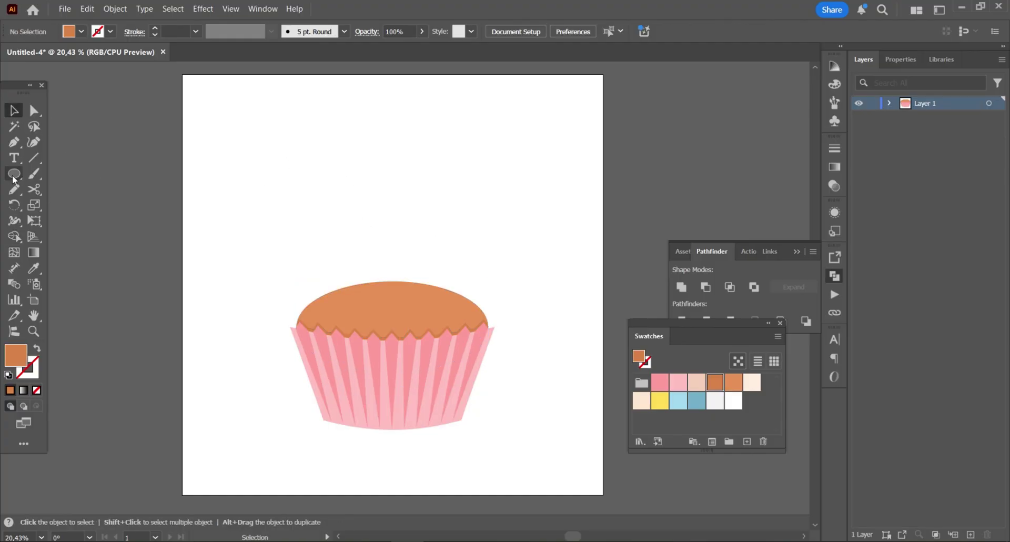
Create a rectangle 900 px wide and 190 px high and fill it with the pale peach swatch.
{"action": "left_click_drag", "start_coordinate": [14, 179], "coordinate": [58, 174]}
{"action": "left_click", "coordinate": [382, 249]}
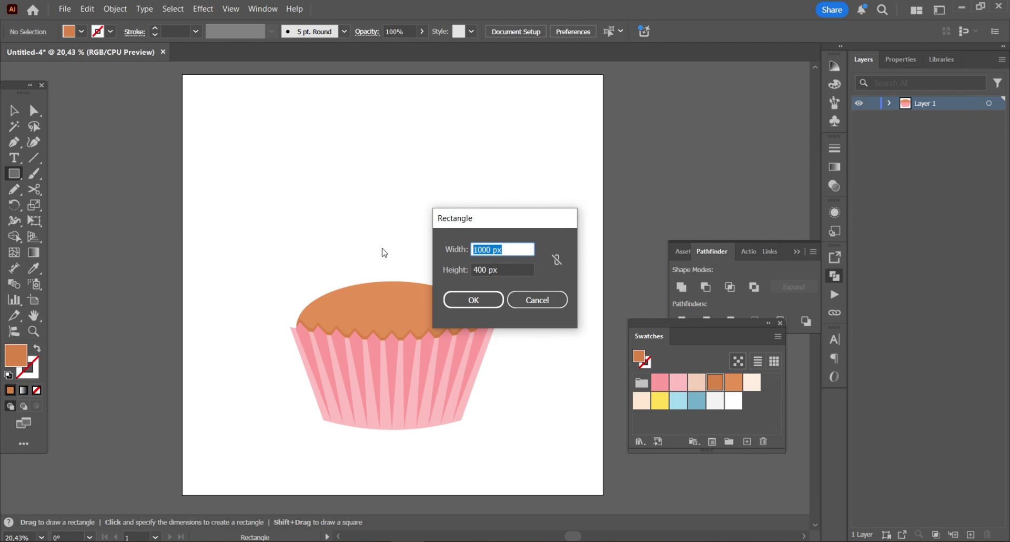
{"action": "type", "text": "900"}
{"action": "key", "text": "Tab"}
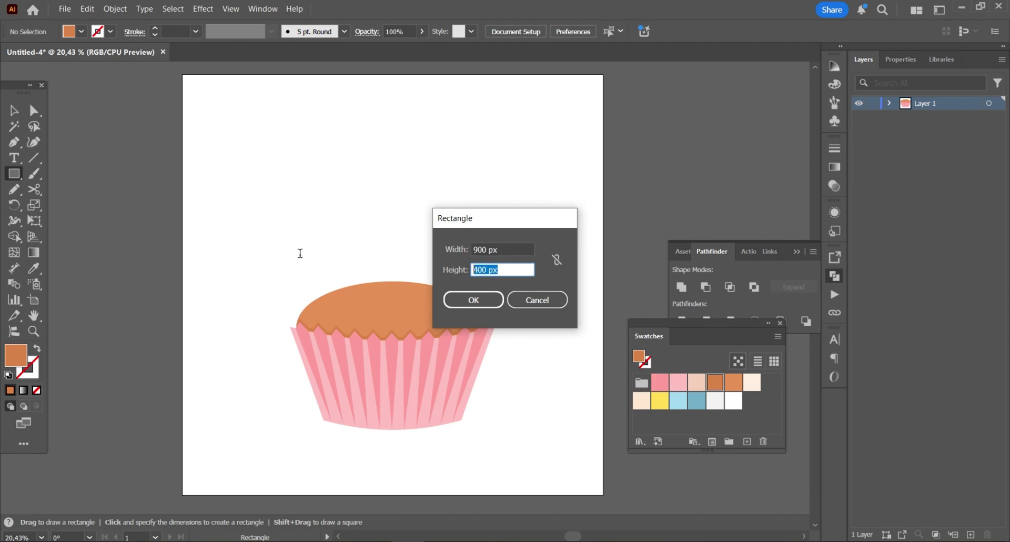
{"action": "type", "text": "190"}
{"action": "key", "text": "Return"}
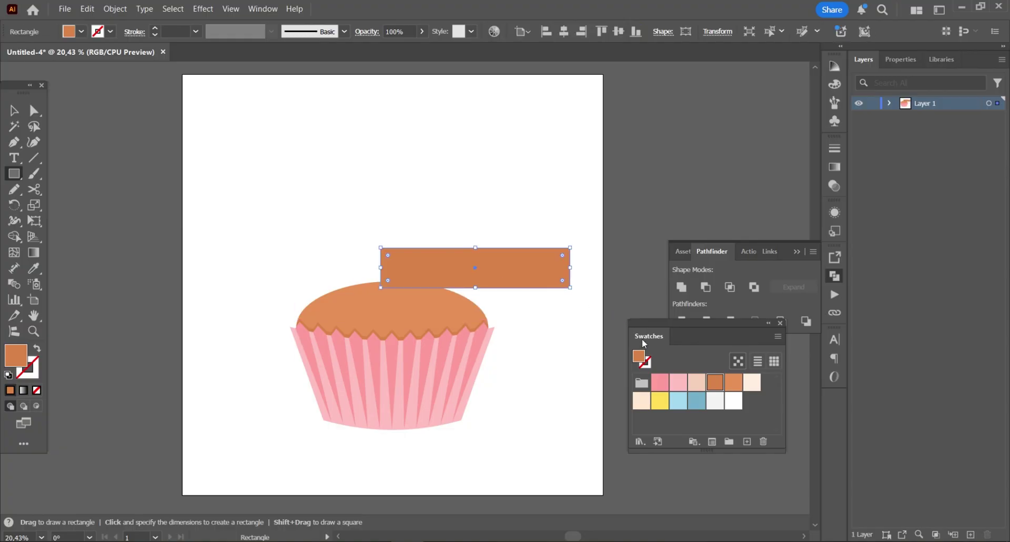
{"action": "left_click", "coordinate": [638, 405]}
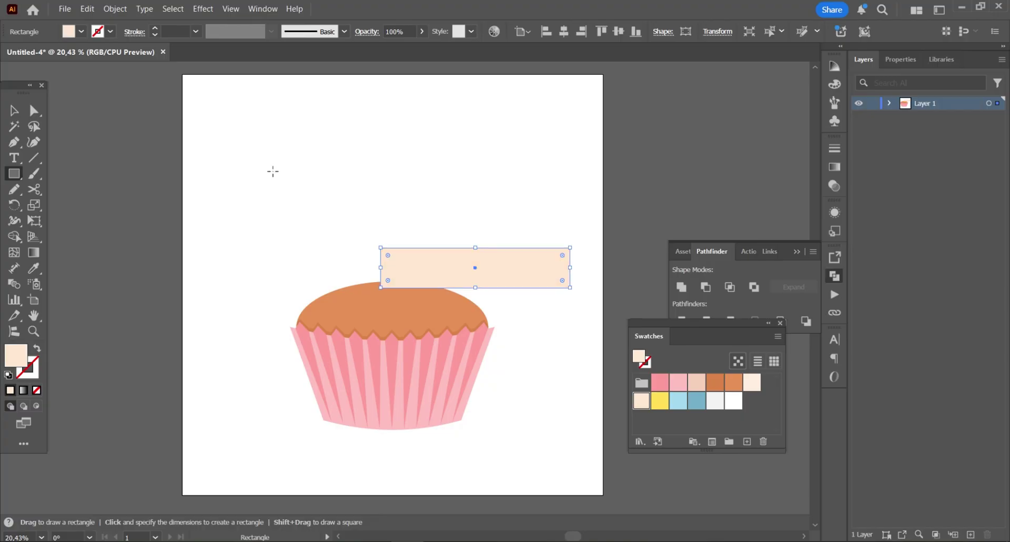
Move the peach rectangle onto the top of the cake, centred on the wrapper, and fully round its corners.
{"action": "left_click", "coordinate": [10, 112]}
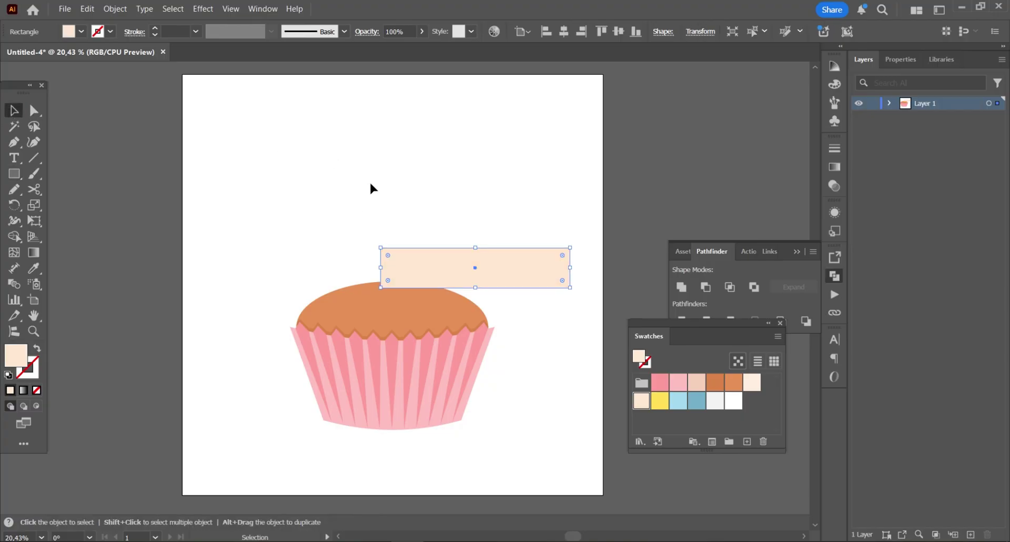
{"action": "left_click_drag", "start_coordinate": [530, 271], "coordinate": [425, 269]}
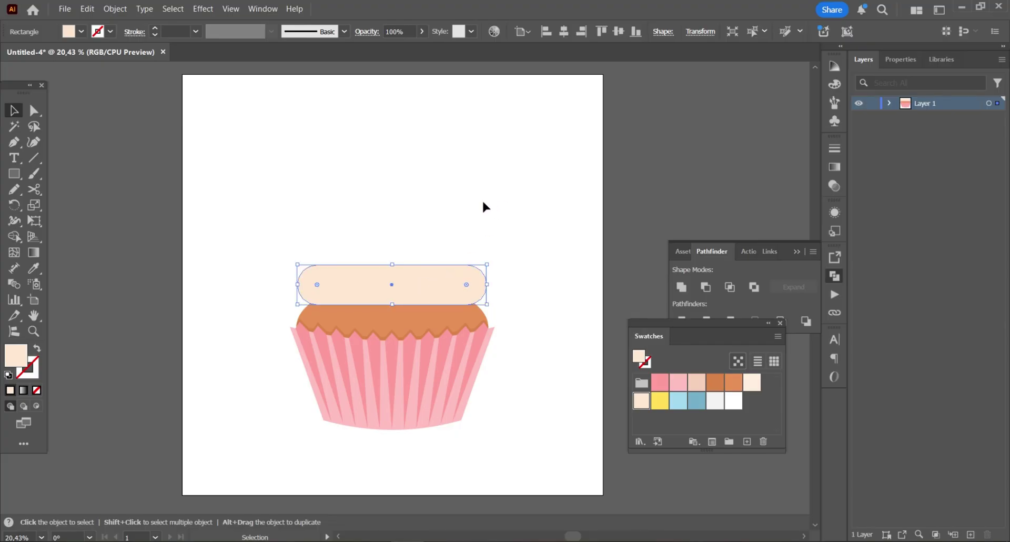
Bulge the rounded peach rectangle's base with a horizontal Shell Lower warp and expand its appearance.
{"action": "left_click", "coordinate": [205, 10]}
{"action": "mouse_move", "coordinate": [228, 209]}
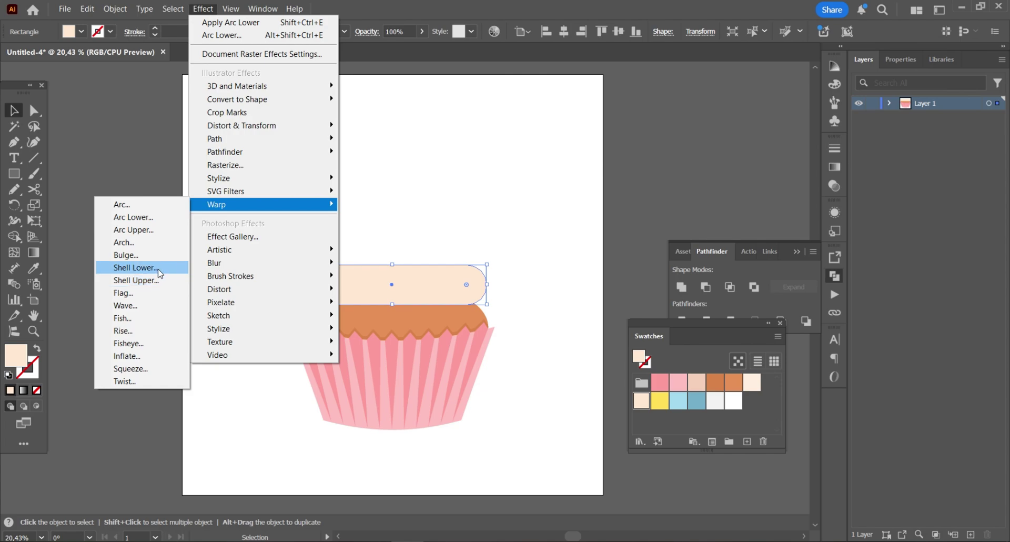
{"action": "left_click", "coordinate": [135, 267]}
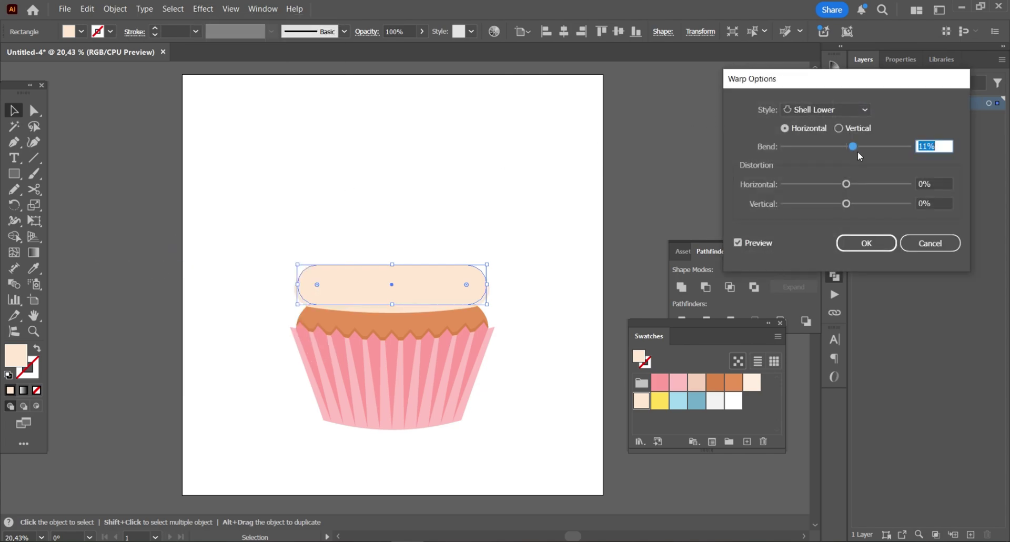
{"action": "left_click_drag", "start_coordinate": [855, 150], "coordinate": [859, 149]}
{"action": "left_click", "coordinate": [859, 243]}
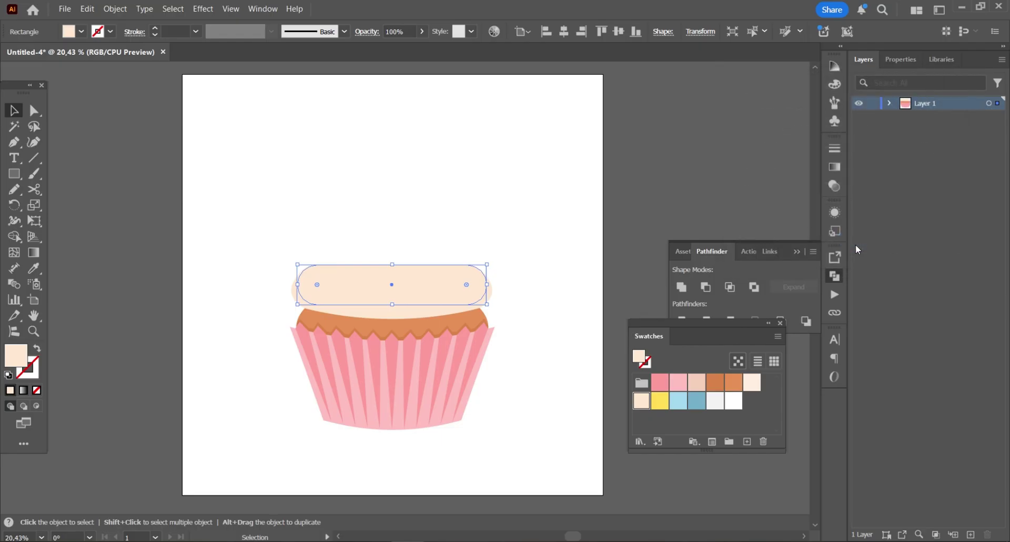
{"action": "left_click", "coordinate": [115, 9]}
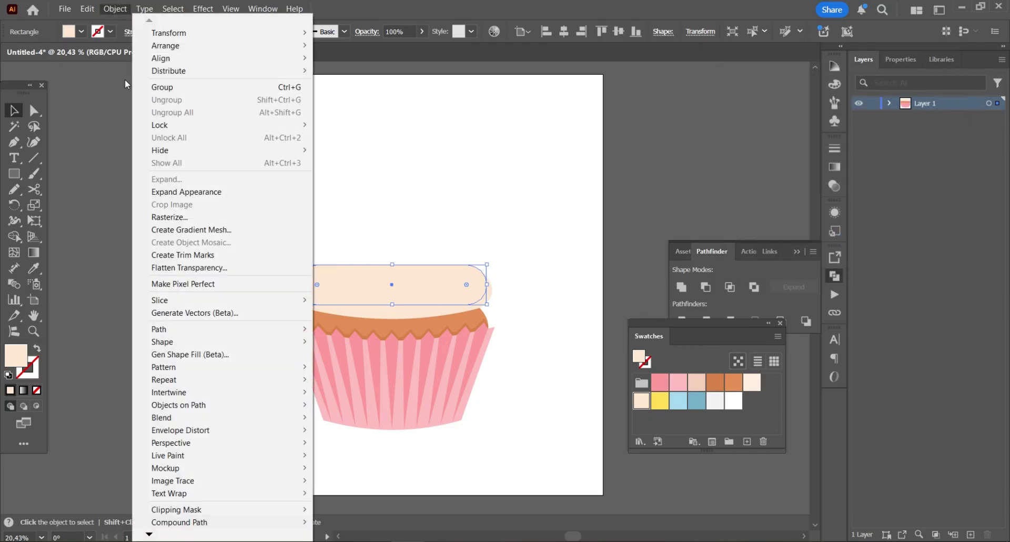
{"action": "left_click", "coordinate": [186, 192]}
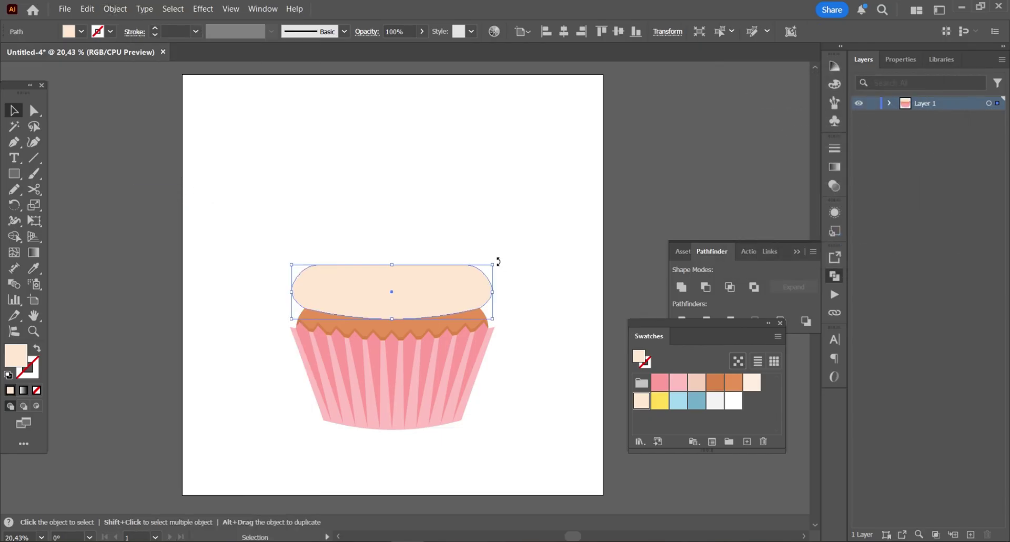
Tilt the peach frosting shape slightly counterclockwise and place a dark brown copy behind it, offset slightly downward.
{"action": "left_click_drag", "start_coordinate": [498, 261], "coordinate": [501, 255]}
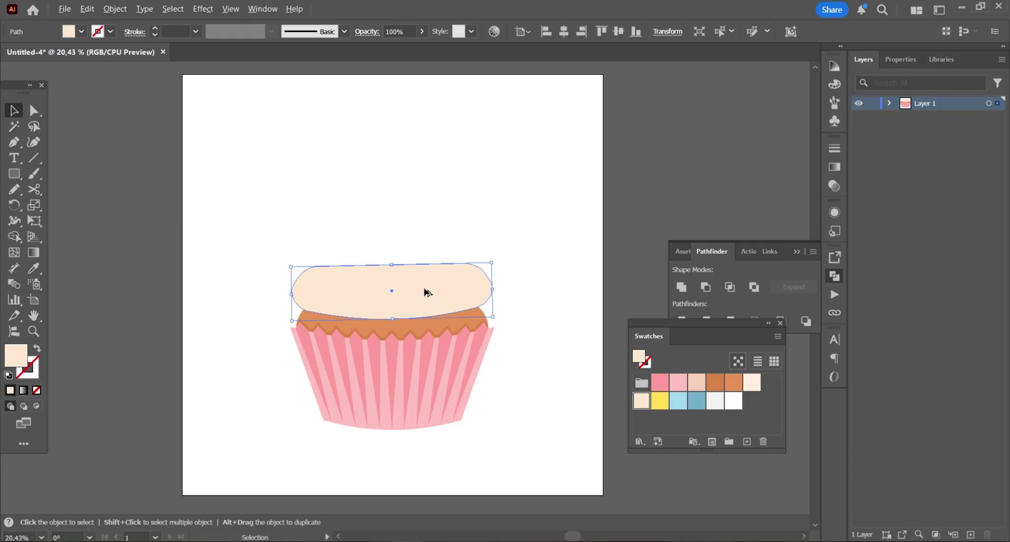
{"action": "left_click_drag", "start_coordinate": [427, 293], "coordinate": [426, 294]}
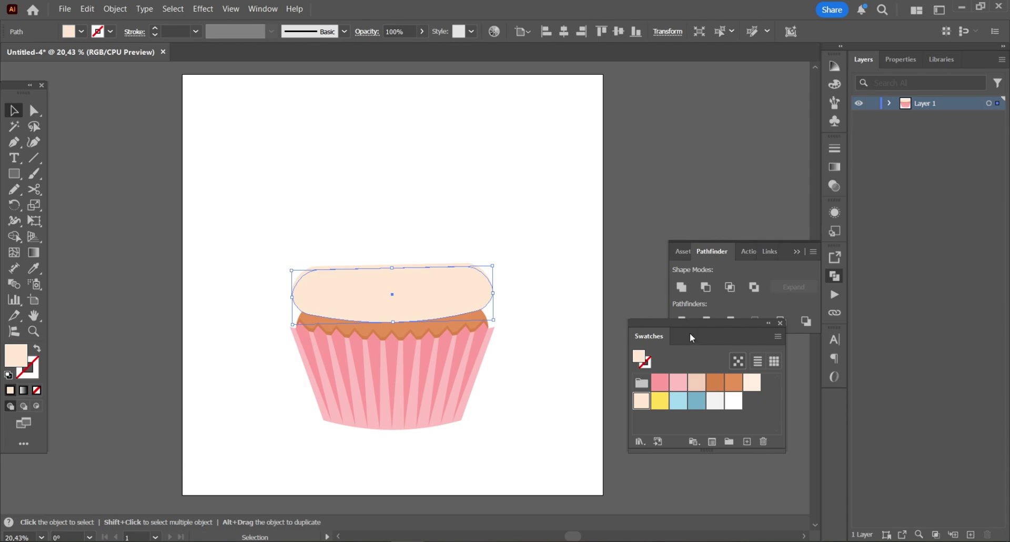
{"action": "left_click", "coordinate": [715, 382]}
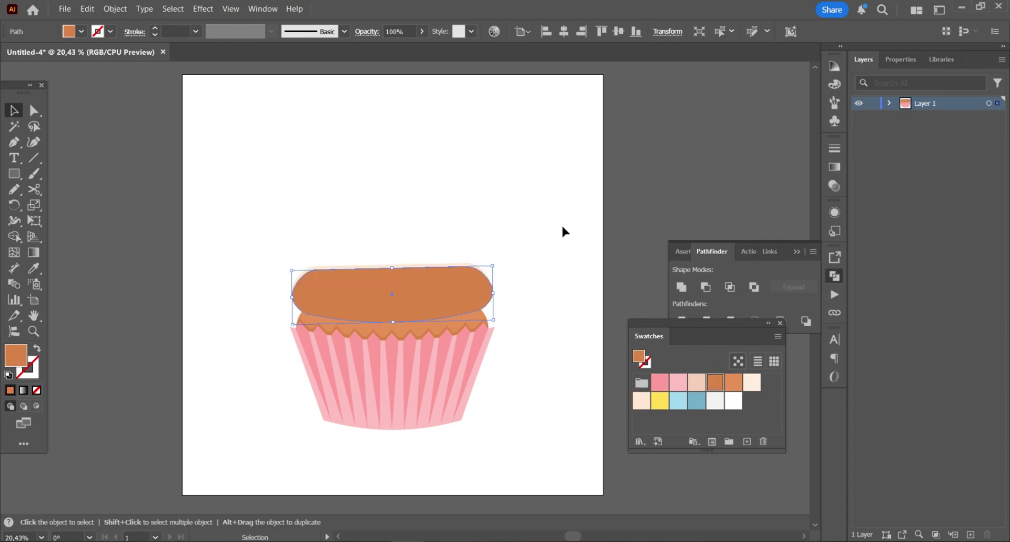
{"action": "key", "text": "a"}
{"action": "key", "text": "ctrl+["}
{"action": "key", "text": "v"}
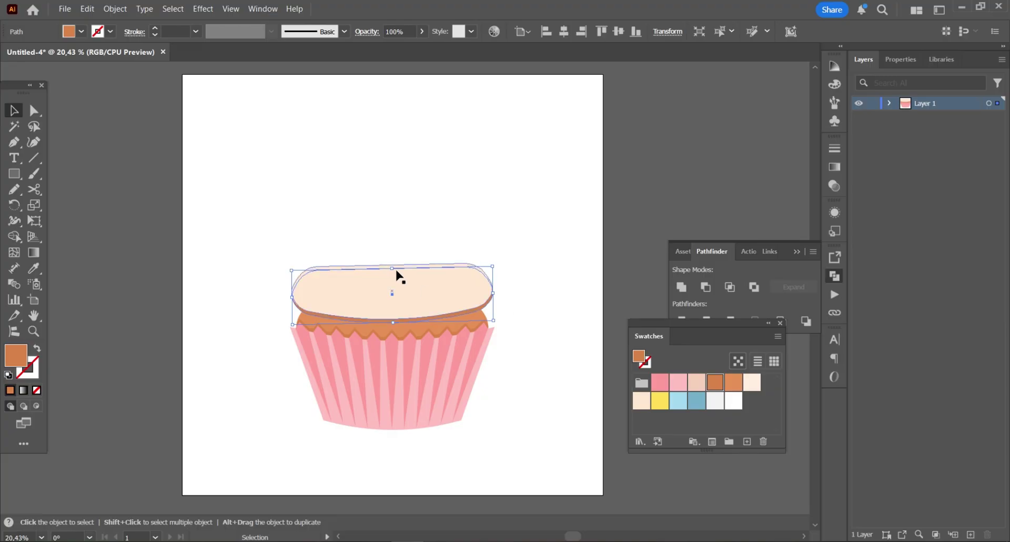
{"action": "key", "text": "shift+Down"}
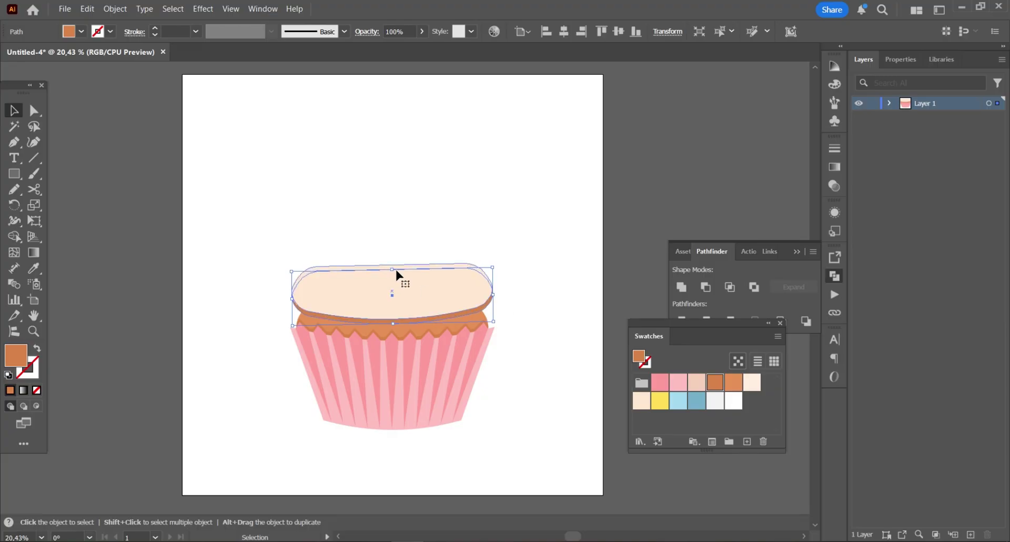
Trim the dark brown frosting shadow to the cake's ellipse with the Shape Builder tool.
{"action": "left_click", "coordinate": [475, 318], "text": "shift"}
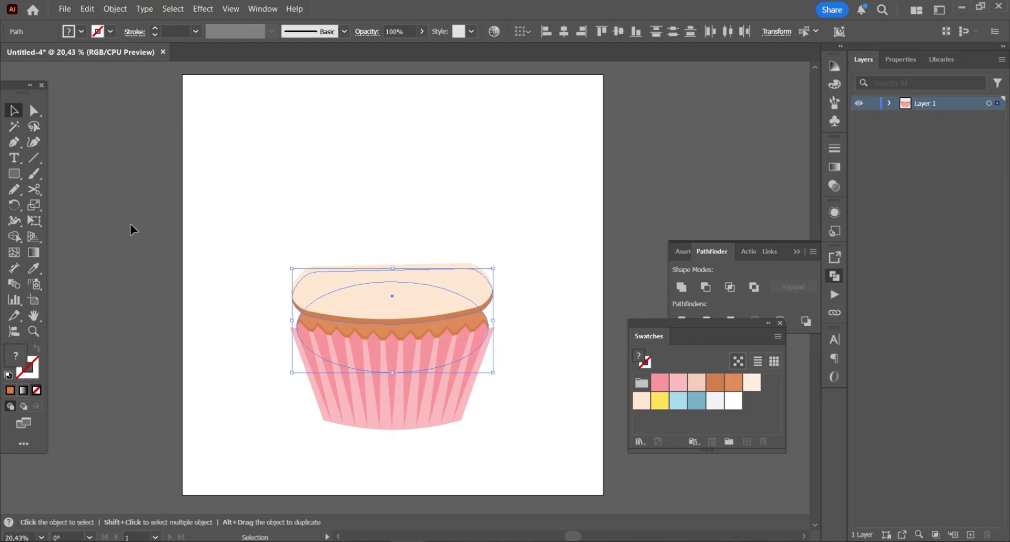
{"action": "left_click", "coordinate": [14, 237]}
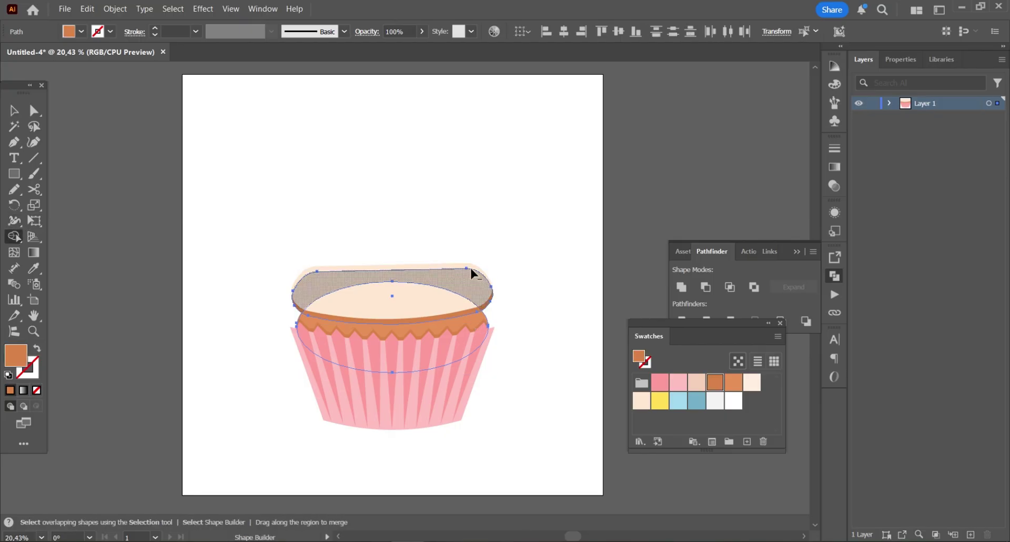
{"action": "left_click", "coordinate": [479, 288]}
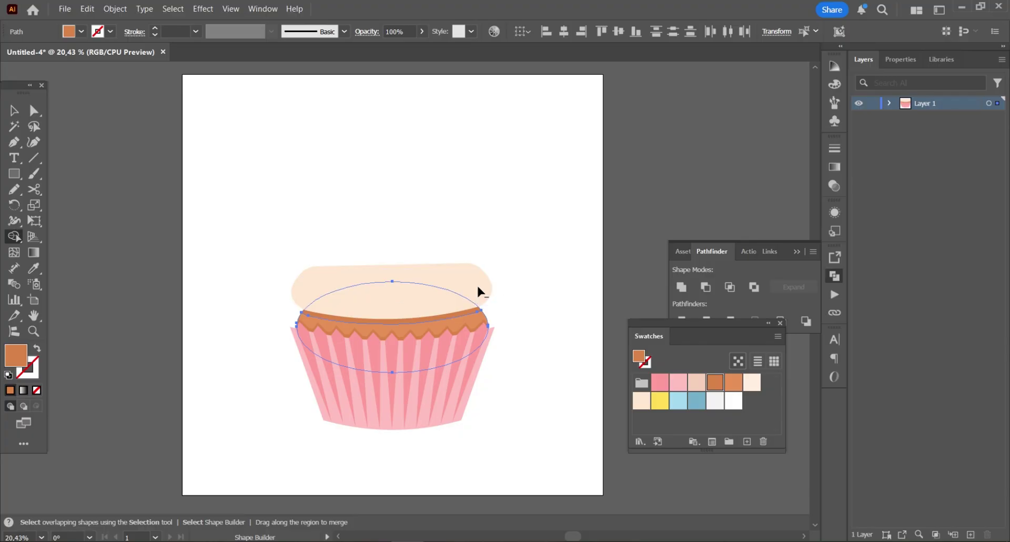
{"action": "key", "text": "v"}
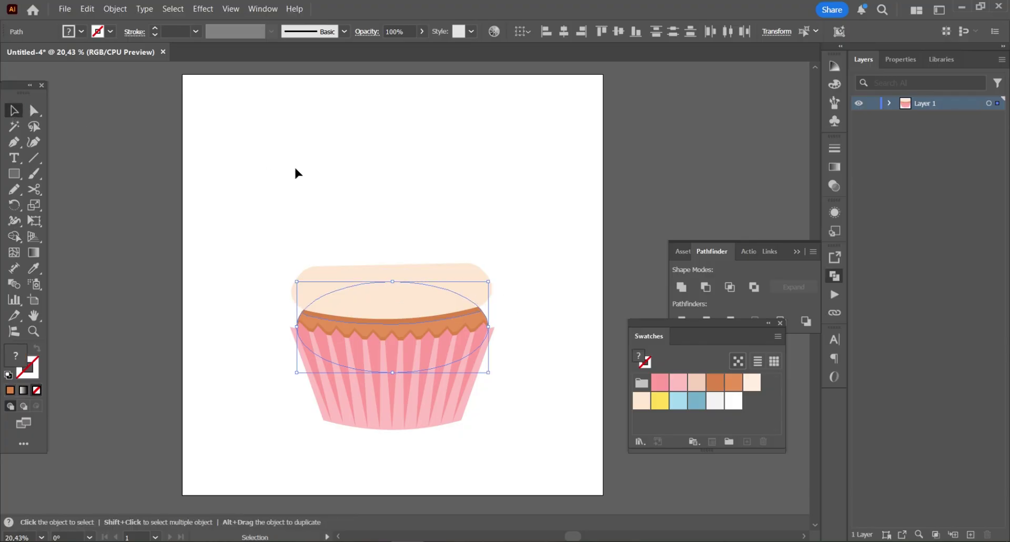
{"action": "left_click", "coordinate": [323, 194]}
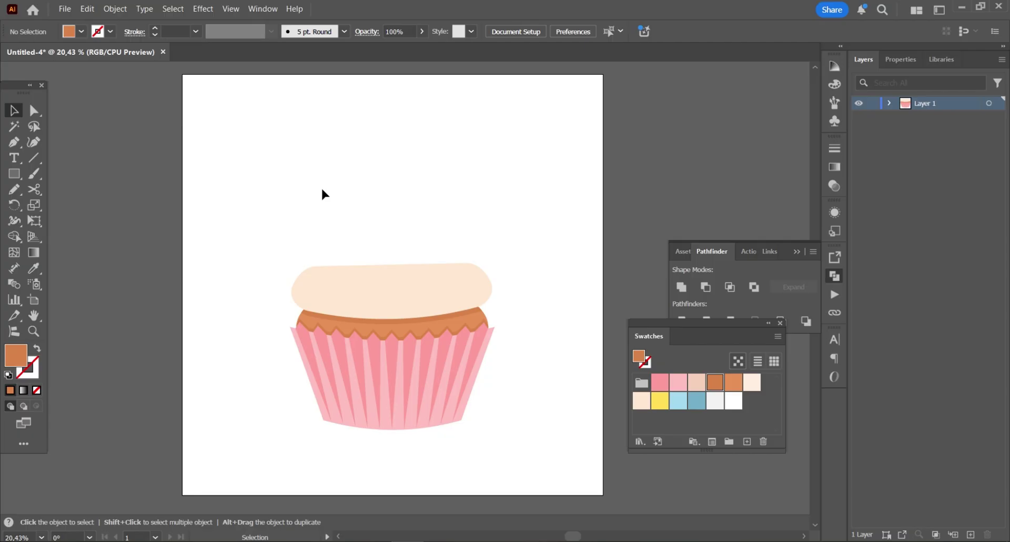
Duplicate the peach frosting shape and place the copy above the original as a second layer.
{"action": "left_click", "coordinate": [398, 297]}
{"action": "key", "text": "a"}
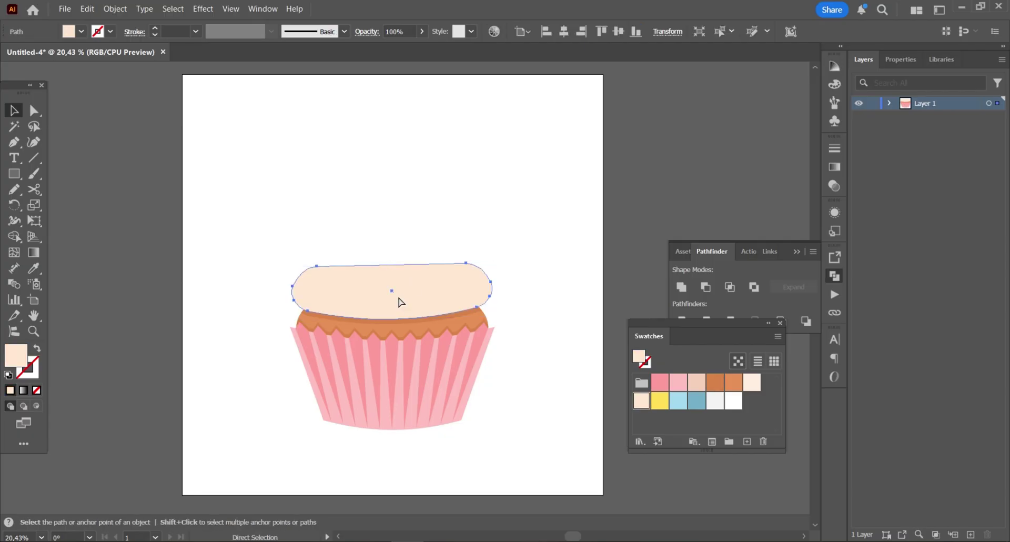
{"action": "key", "text": "v"}
{"action": "left_click_drag", "start_coordinate": [399, 299], "coordinate": [411, 293]}
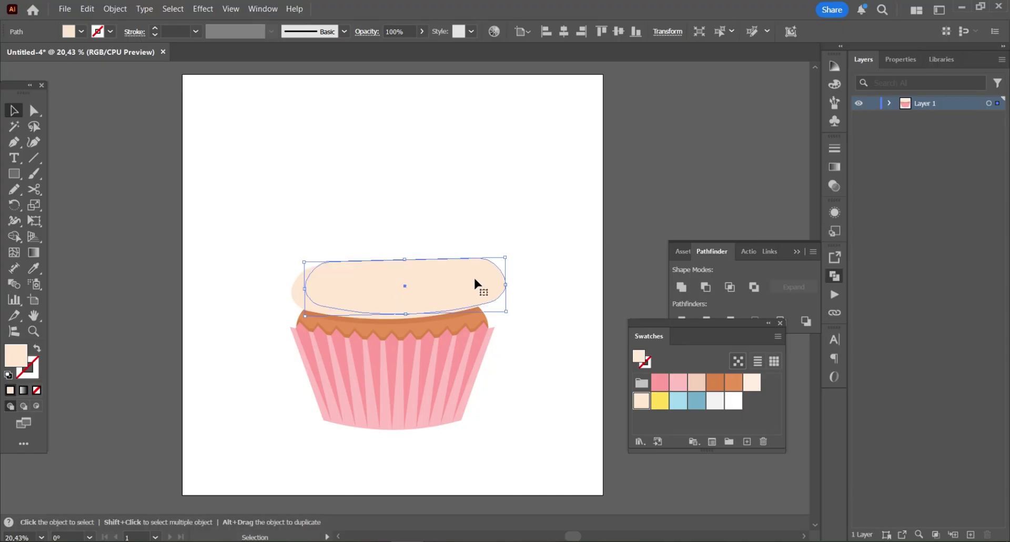
{"action": "left_click_drag", "start_coordinate": [475, 284], "coordinate": [465, 249]}
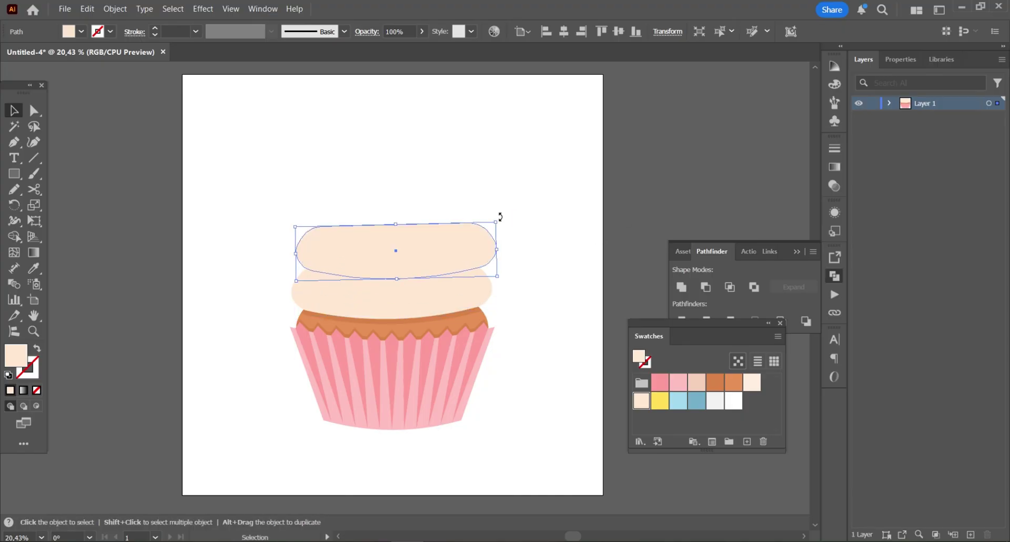
Tilt the upper frosting layer slightly clockwise, narrow it and centre it over the lower layer.
{"action": "left_click_drag", "start_coordinate": [500, 216], "coordinate": [501, 222]}
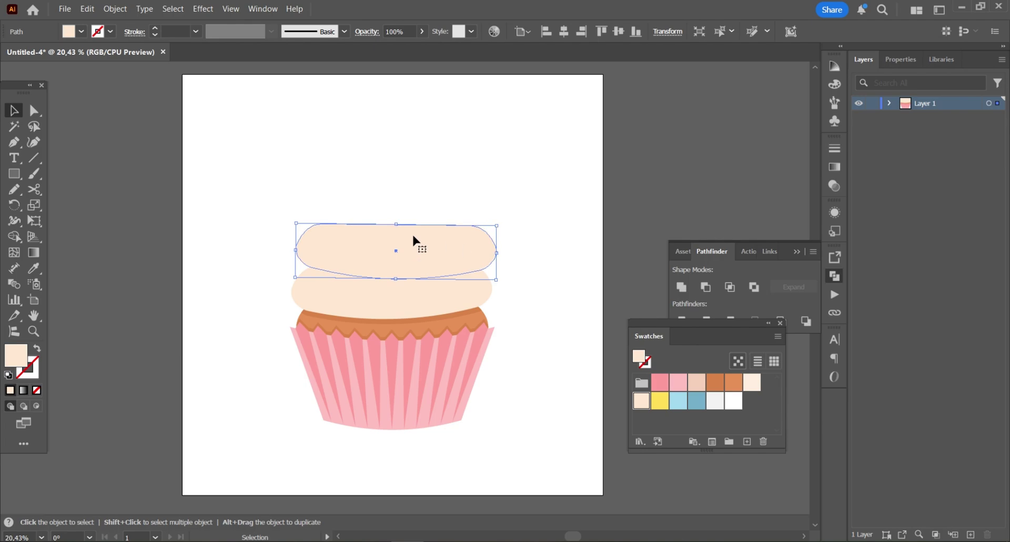
{"action": "left_click_drag", "start_coordinate": [296, 250], "coordinate": [314, 251]}
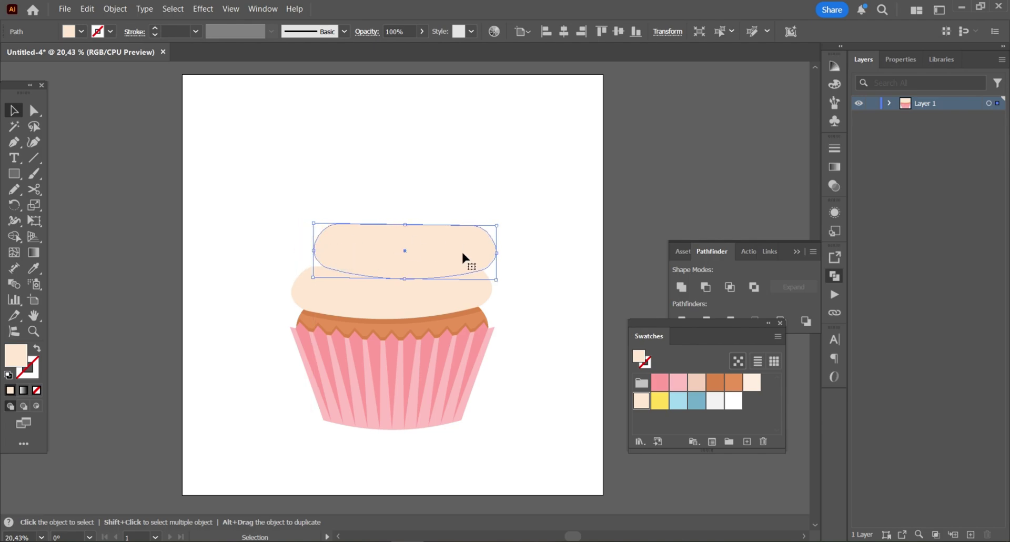
{"action": "left_click_drag", "start_coordinate": [462, 251], "coordinate": [486, 254]}
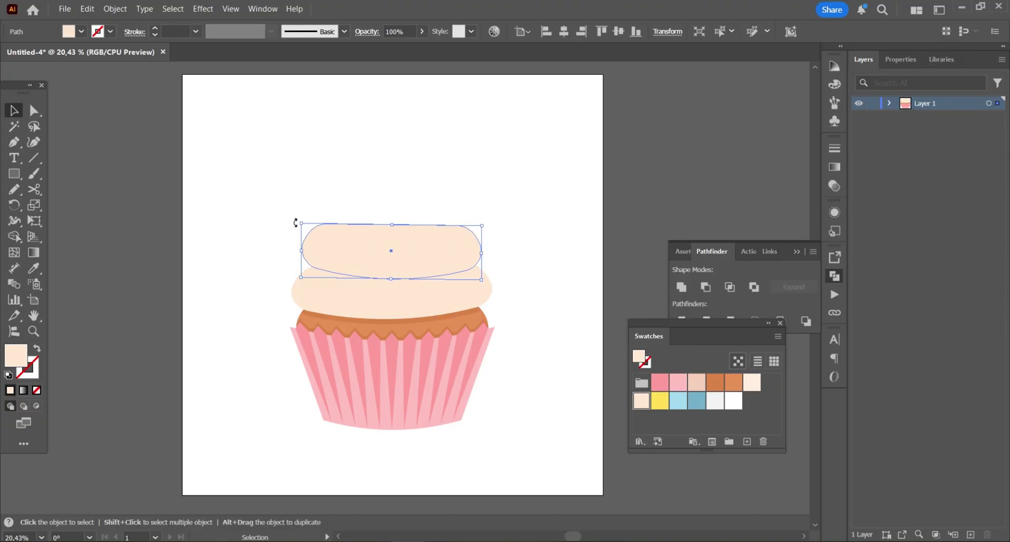
{"action": "left_click_drag", "start_coordinate": [295, 222], "coordinate": [295, 220]}
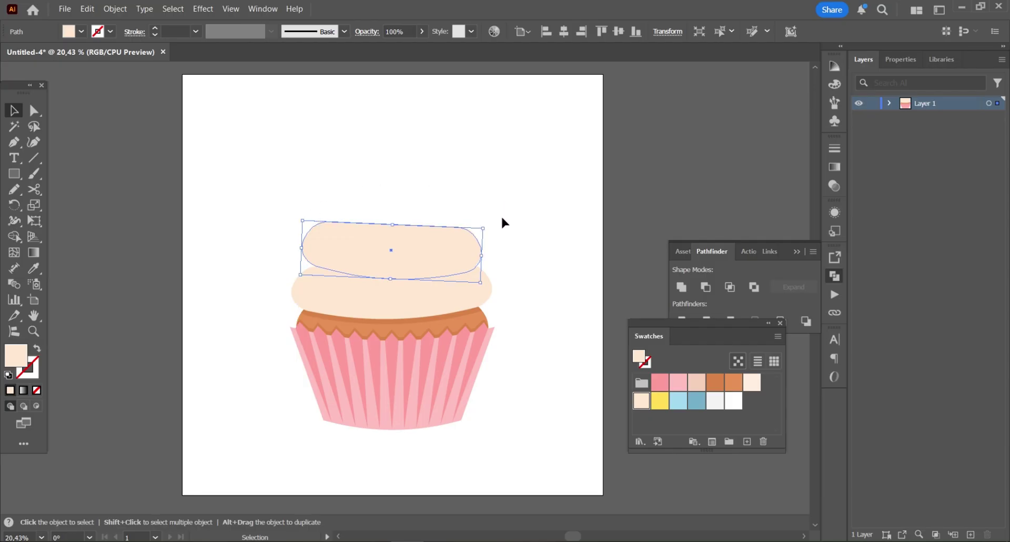
{"action": "left_click", "coordinate": [533, 212]}
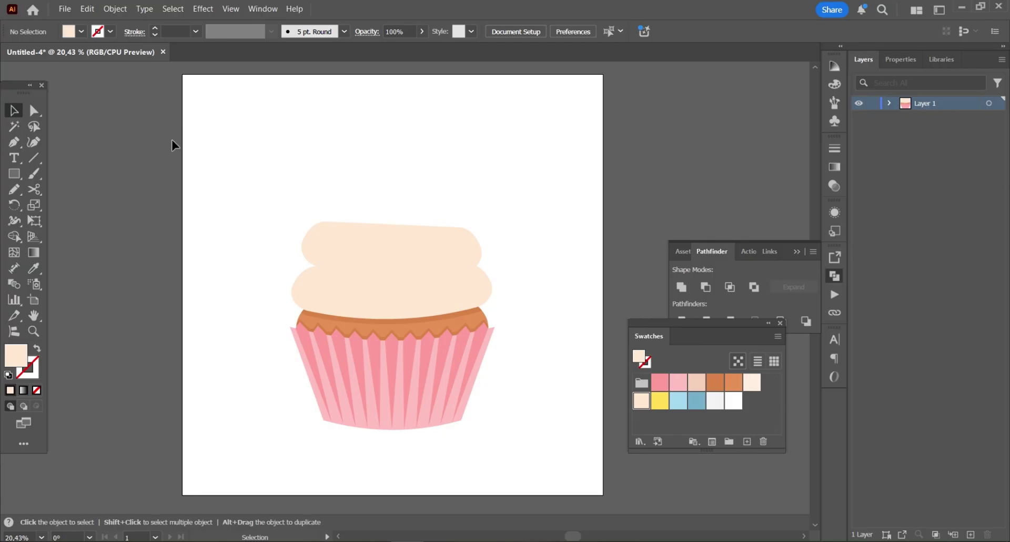
Draw a closed peach swirl with a curled tip above the second frosting layer using the Pen tool.
{"action": "left_click", "coordinate": [16, 142]}
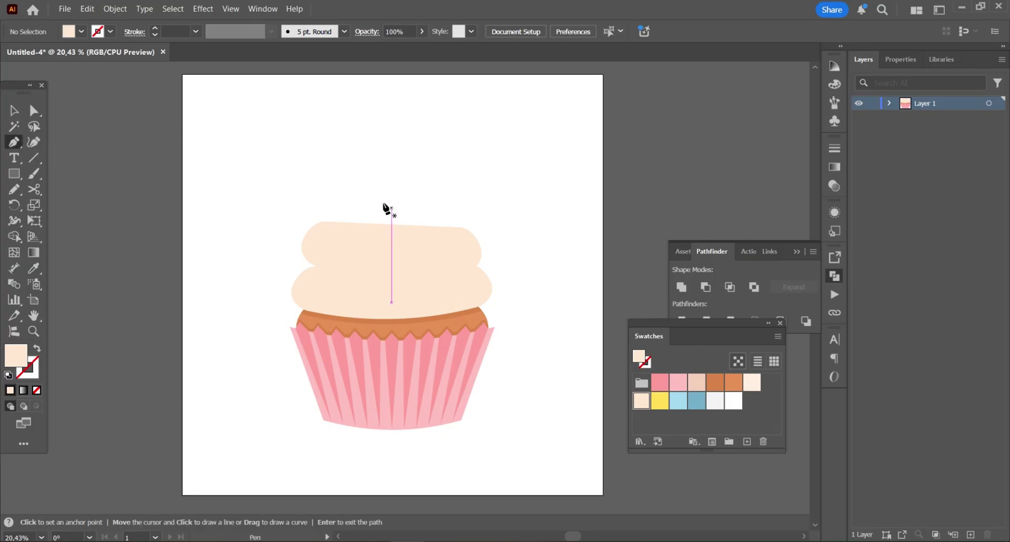
{"action": "left_click", "coordinate": [343, 209]}
{"action": "left_click_drag", "start_coordinate": [385, 237], "coordinate": [453, 198]}
{"action": "left_click_drag", "start_coordinate": [386, 172], "coordinate": [341, 216]}
{"action": "left_click", "coordinate": [386, 174]}
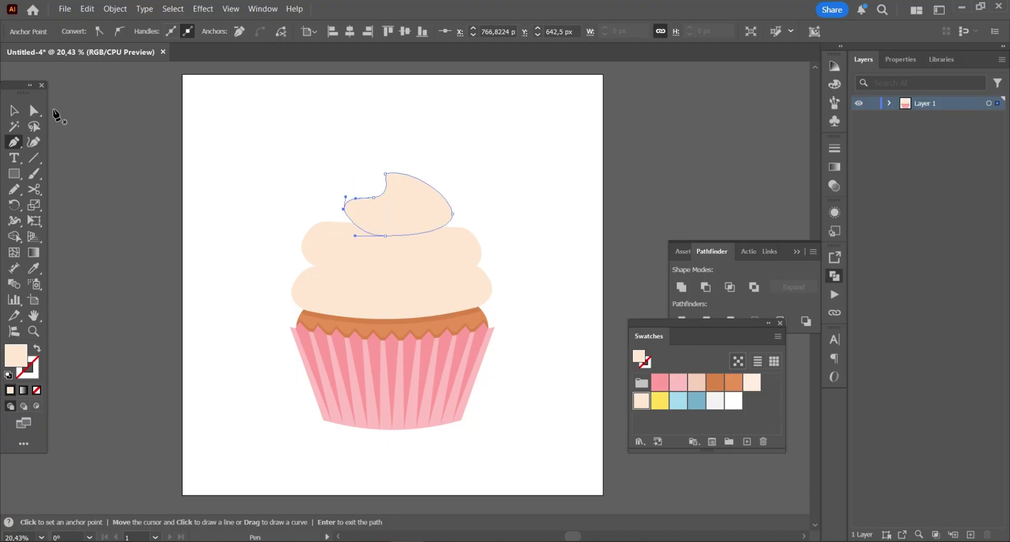
Extend the swirl's left lobe outward and lower its base by adjusting the anchor points and handles.
{"action": "left_click", "coordinate": [34, 110]}
{"action": "left_click", "coordinate": [343, 209]}
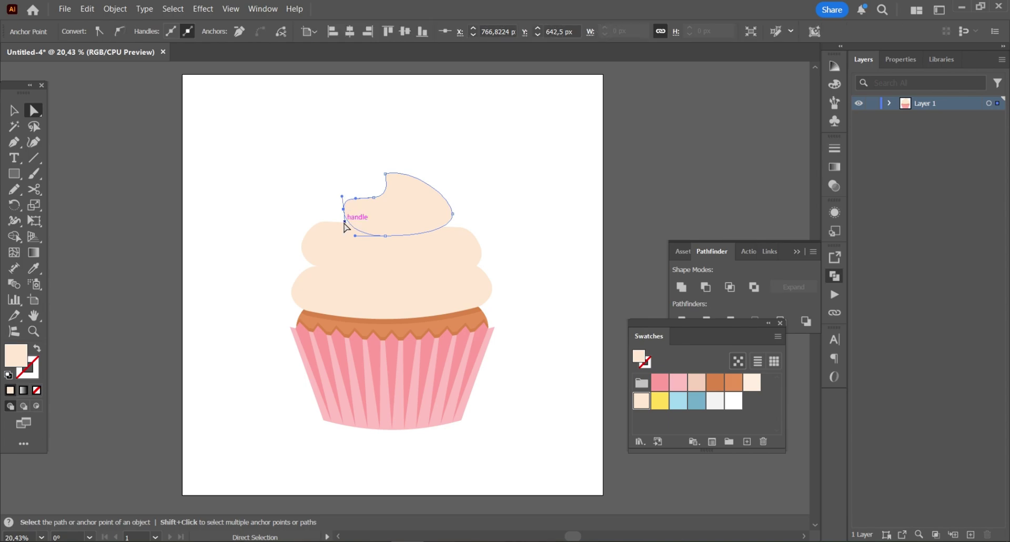
{"action": "mouse_move", "coordinate": [344, 212]}
{"action": "left_mouse_down"}
{"action": "mouse_move", "coordinate": [342, 225]}
{"action": "mouse_move", "coordinate": [348, 210]}
{"action": "mouse_move", "coordinate": [337, 212]}
{"action": "left_mouse_up"}
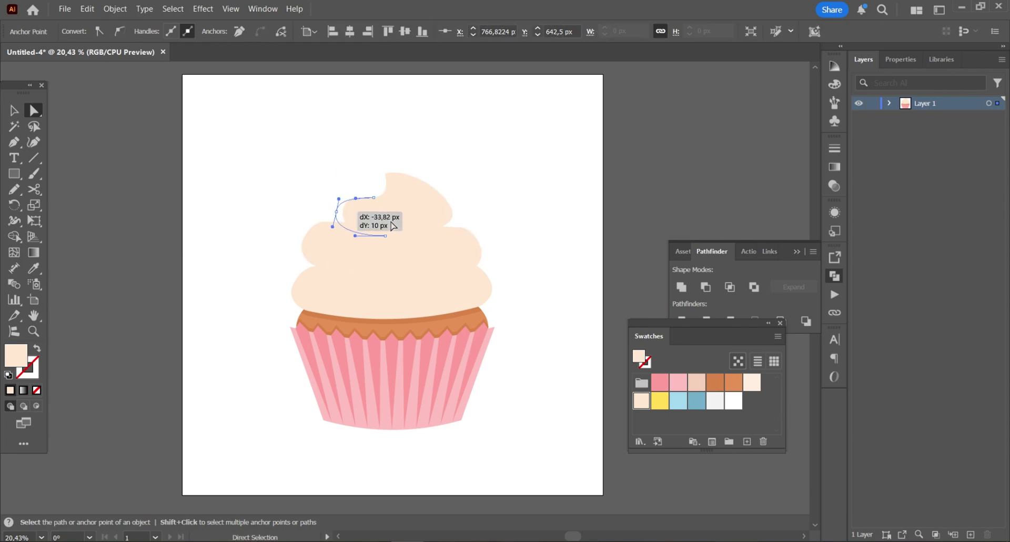
{"action": "left_click_drag", "start_coordinate": [385, 235], "coordinate": [384, 240]}
{"action": "left_click_drag", "start_coordinate": [453, 230], "coordinate": [453, 233]}
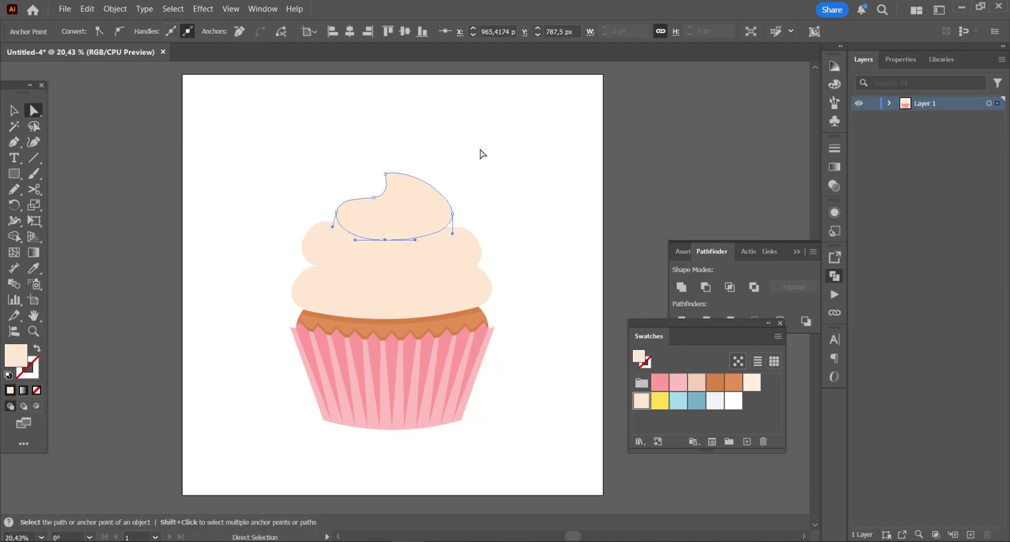
Round out the curves beside the swirl's tip and left lobe, and lower its base anchor slightly.
{"action": "left_click", "coordinate": [374, 197]}
{"action": "left_click", "coordinate": [385, 173]}
{"action": "left_click_drag", "start_coordinate": [414, 167], "coordinate": [422, 170]}
{"action": "left_click", "coordinate": [372, 196]}
{"action": "left_click", "coordinate": [337, 211]}
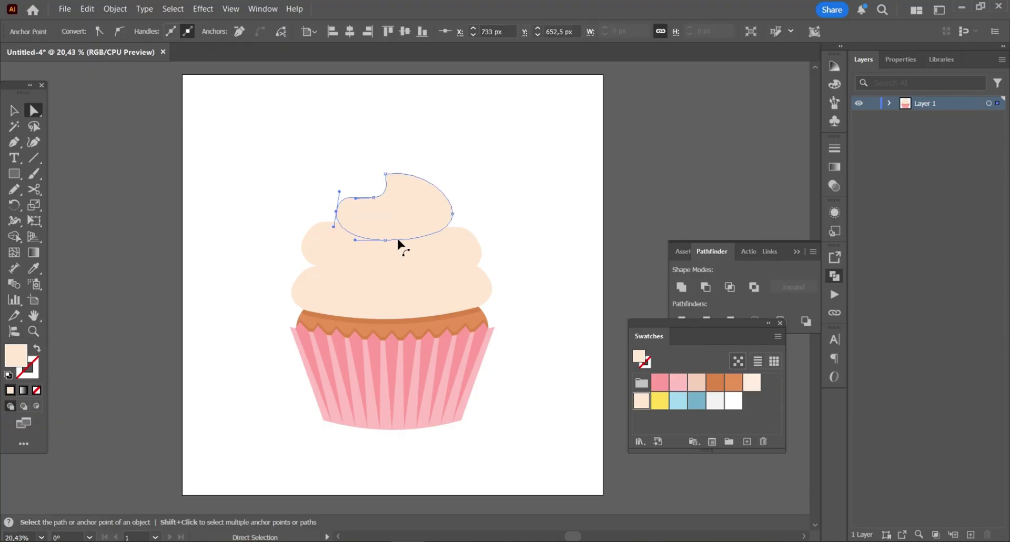
{"action": "left_click_drag", "start_coordinate": [385, 240], "coordinate": [387, 243]}
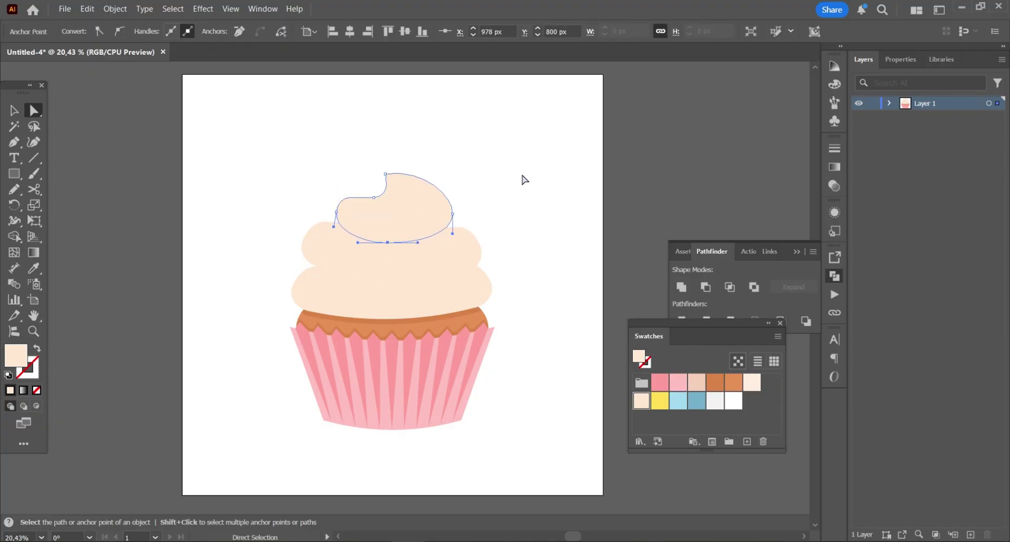
{"action": "left_click", "coordinate": [522, 174]}
Draw a crescent shadow along the swirl's base with the Pen tool and fill it with the darker peach swatch.
{"action": "left_click", "coordinate": [13, 145]}
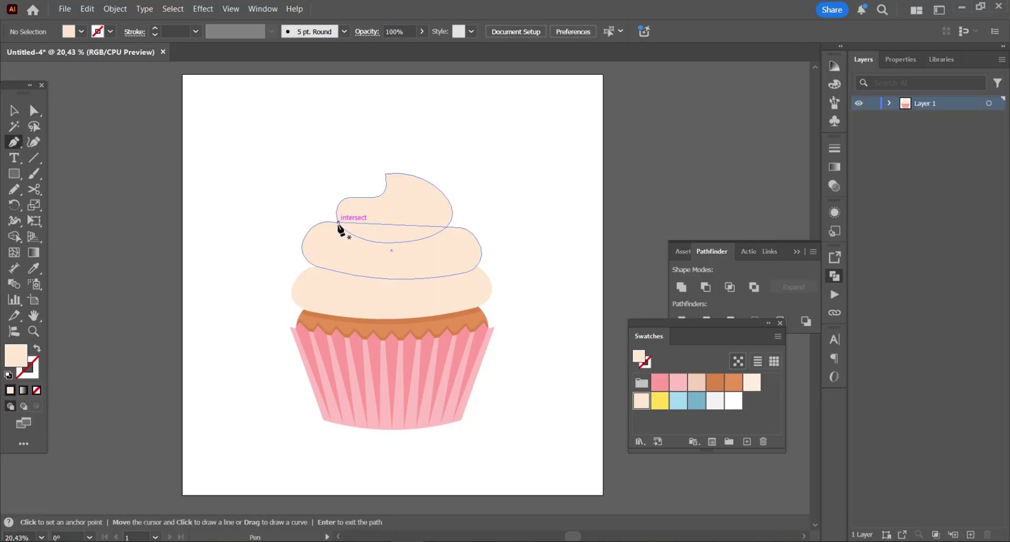
{"action": "left_click_drag", "start_coordinate": [338, 225], "coordinate": [395, 240]}
{"action": "left_click", "coordinate": [409, 238]}
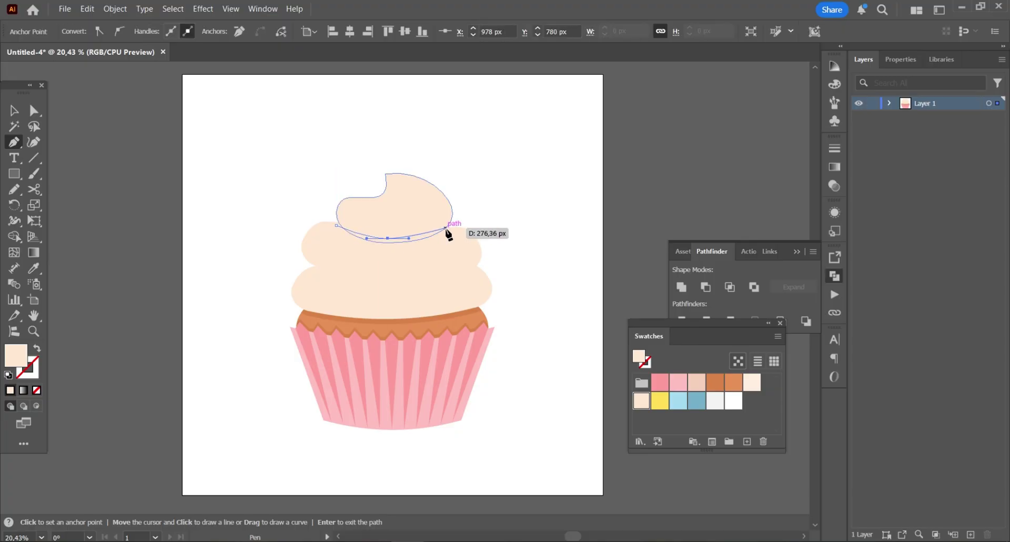
{"action": "left_click_drag", "start_coordinate": [446, 228], "coordinate": [334, 219]}
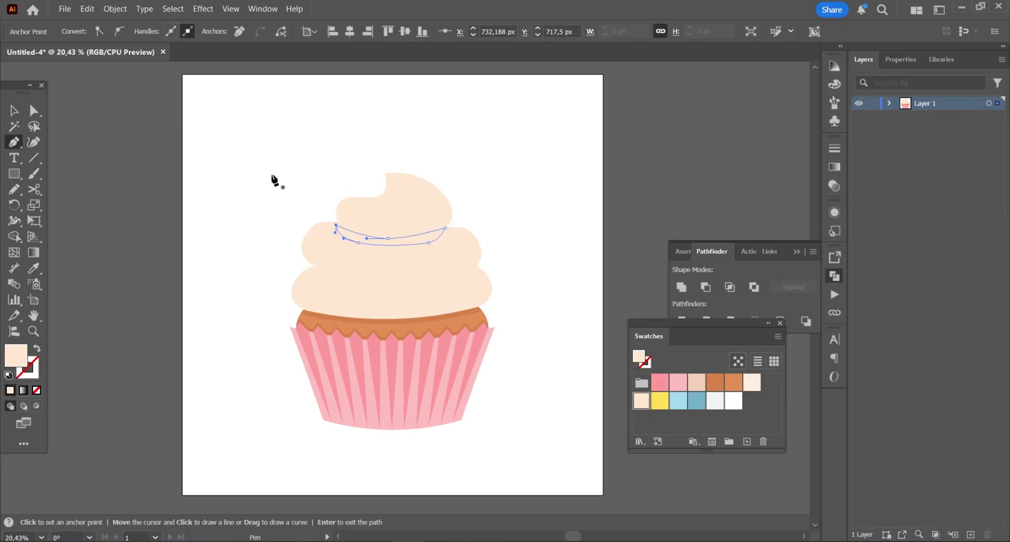
{"action": "left_click", "coordinate": [14, 110]}
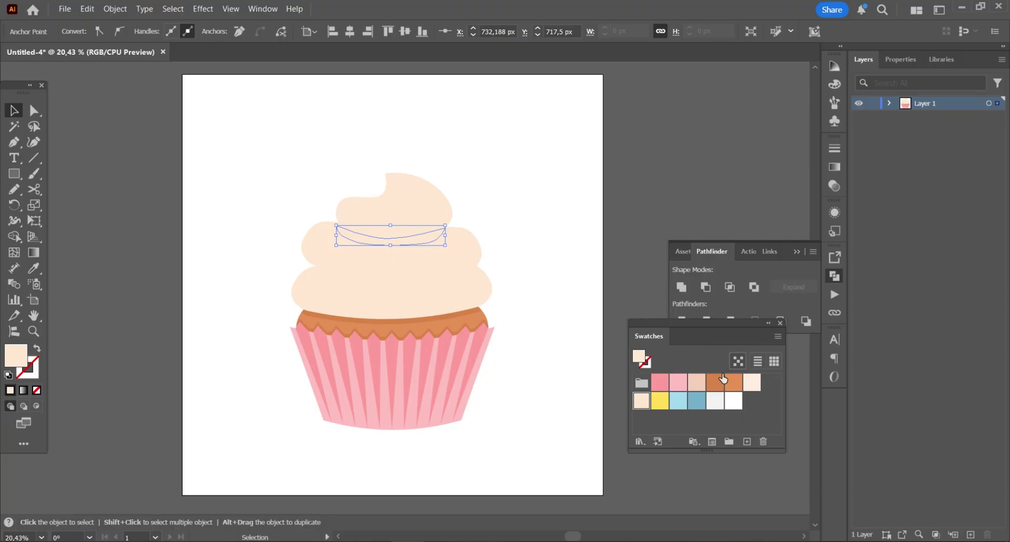
{"action": "left_click", "coordinate": [698, 383]}
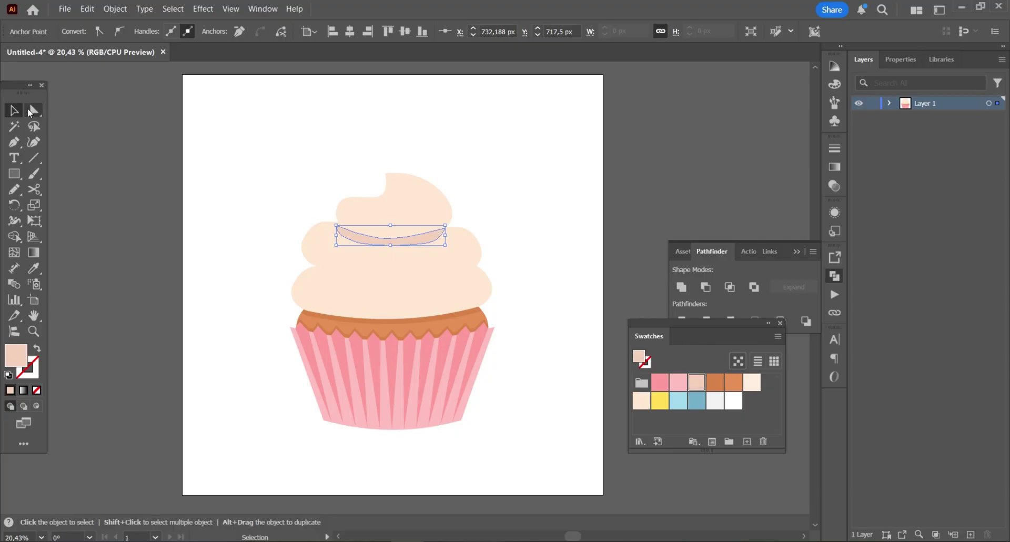
Slim the crescent shadow under the swirl by reshaping its lower edge into a smooth curve.
{"action": "left_click", "coordinate": [32, 111]}
{"action": "left_click_drag", "start_coordinate": [390, 237], "coordinate": [363, 246]}
{"action": "left_click_drag", "start_coordinate": [428, 246], "coordinate": [363, 238]}
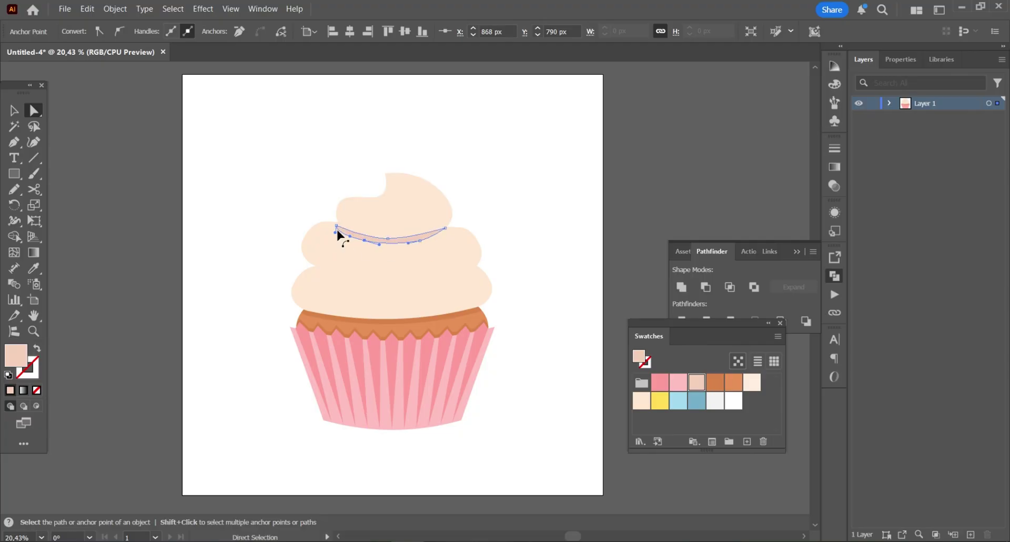
Draw a closed crescent shadow along the lower edge of the middle frosting layer with the Pen tool, using the darker peach fill.
{"action": "left_click", "coordinate": [14, 142]}
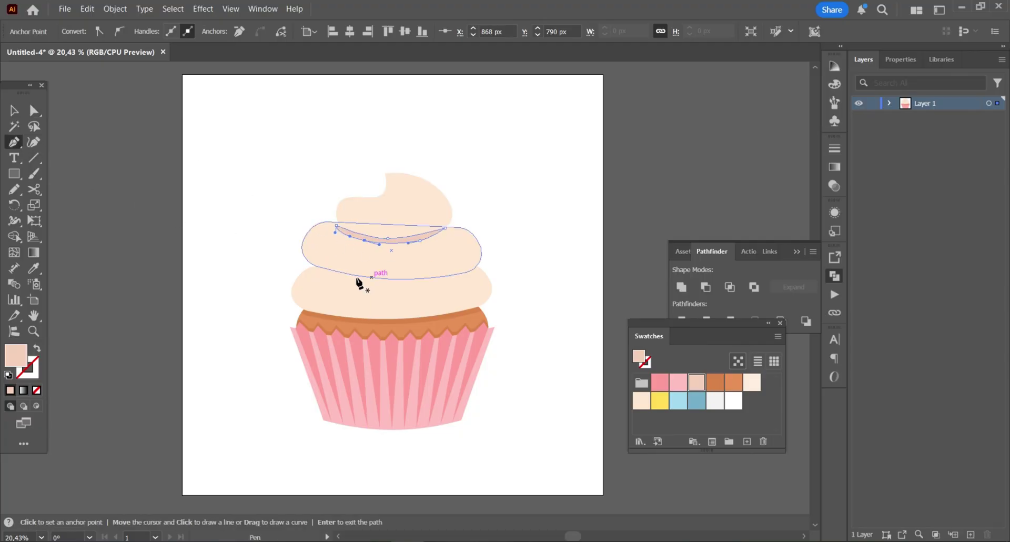
{"action": "left_click", "coordinate": [316, 266]}
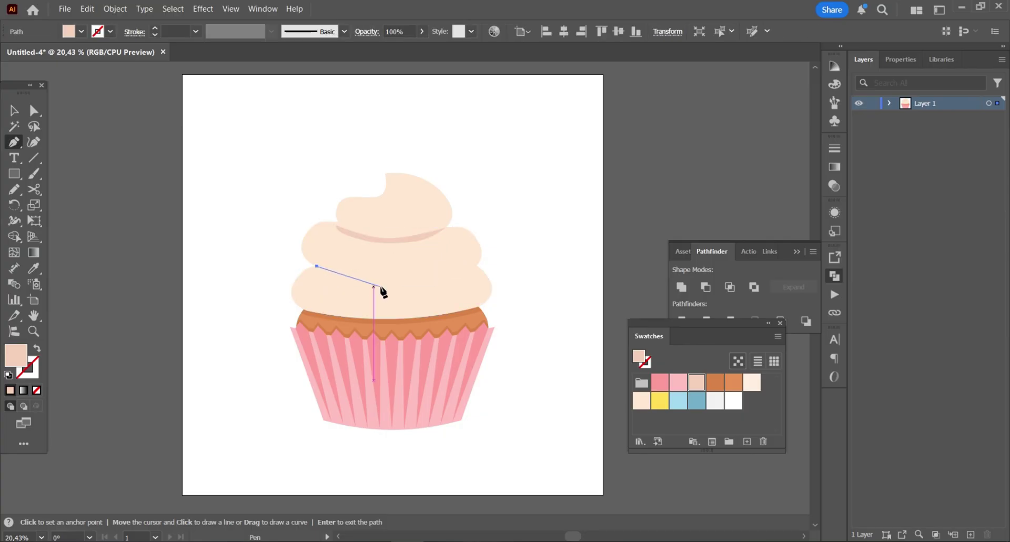
{"action": "left_click_drag", "start_coordinate": [386, 283], "coordinate": [477, 269]}
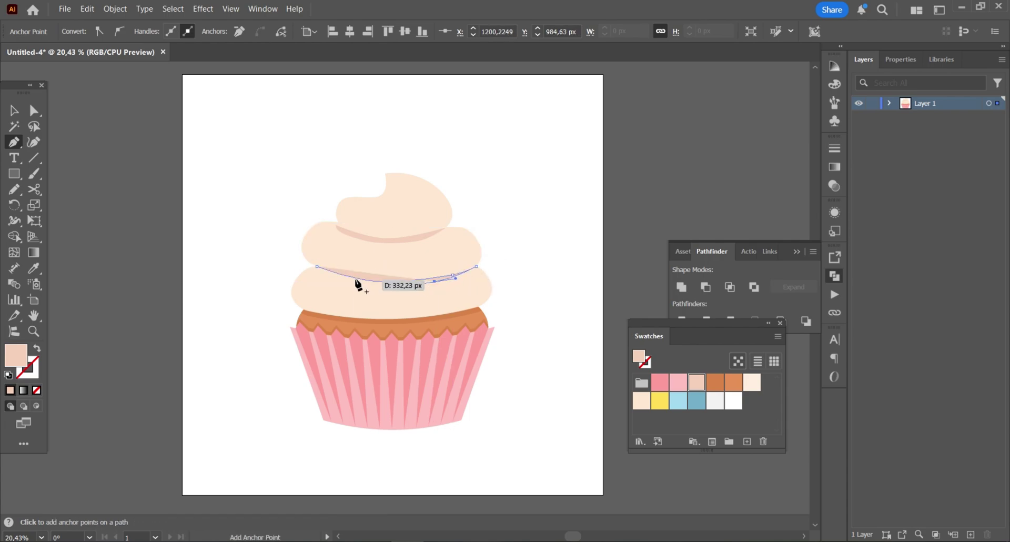
{"action": "left_click_drag", "start_coordinate": [352, 285], "coordinate": [335, 281]}
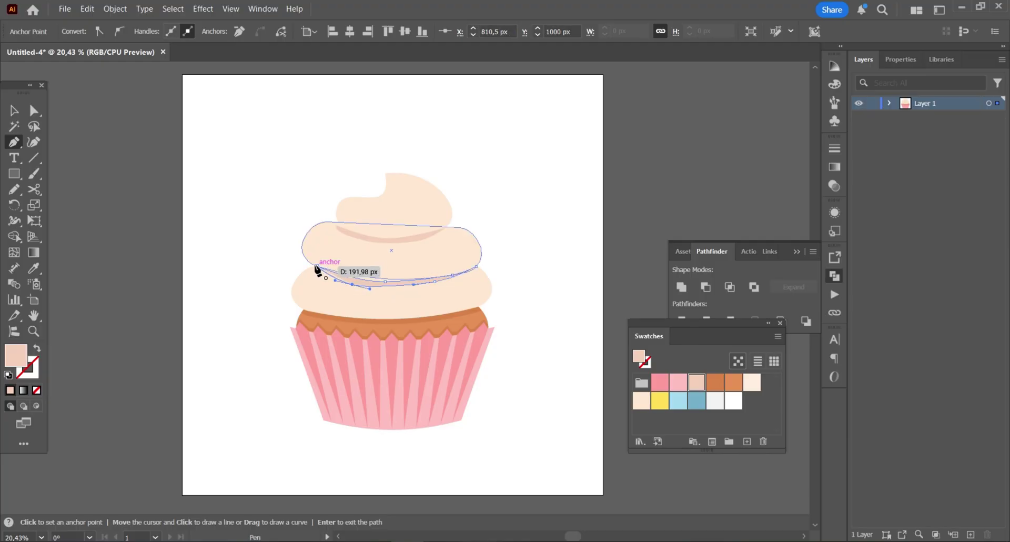
{"action": "left_click", "coordinate": [315, 266]}
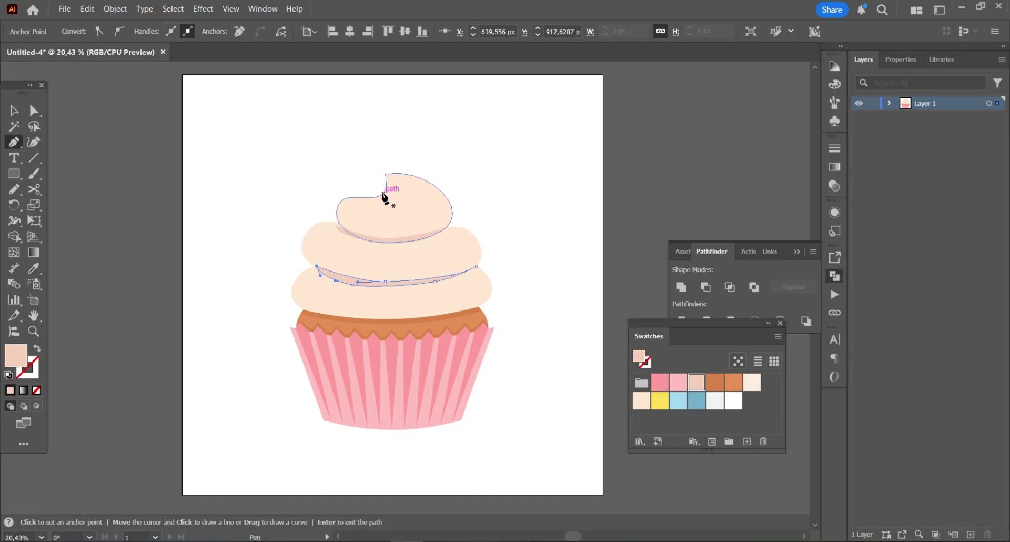
Reshape the right part of the middle layer's crescent shadow into a smooth, tapering curve by adjusting its anchor point and handle.
{"action": "left_click", "coordinate": [34, 110]}
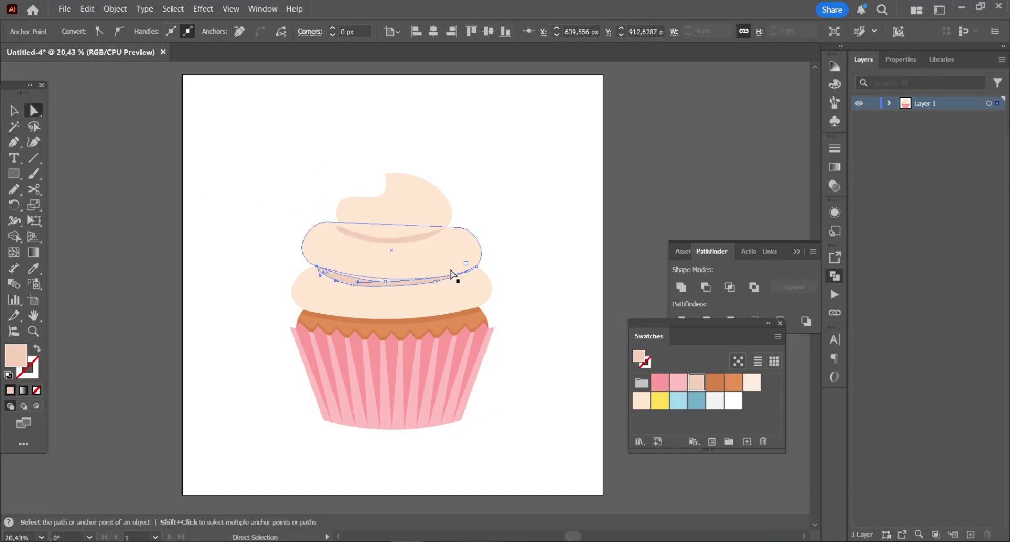
{"action": "left_click_drag", "start_coordinate": [435, 283], "coordinate": [451, 276]}
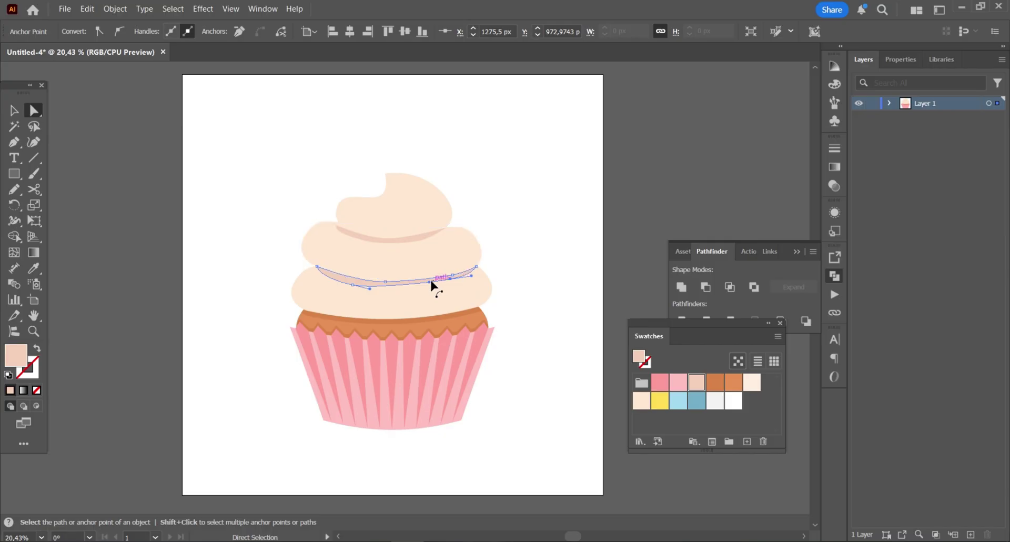
{"action": "left_click_drag", "start_coordinate": [429, 282], "coordinate": [427, 287]}
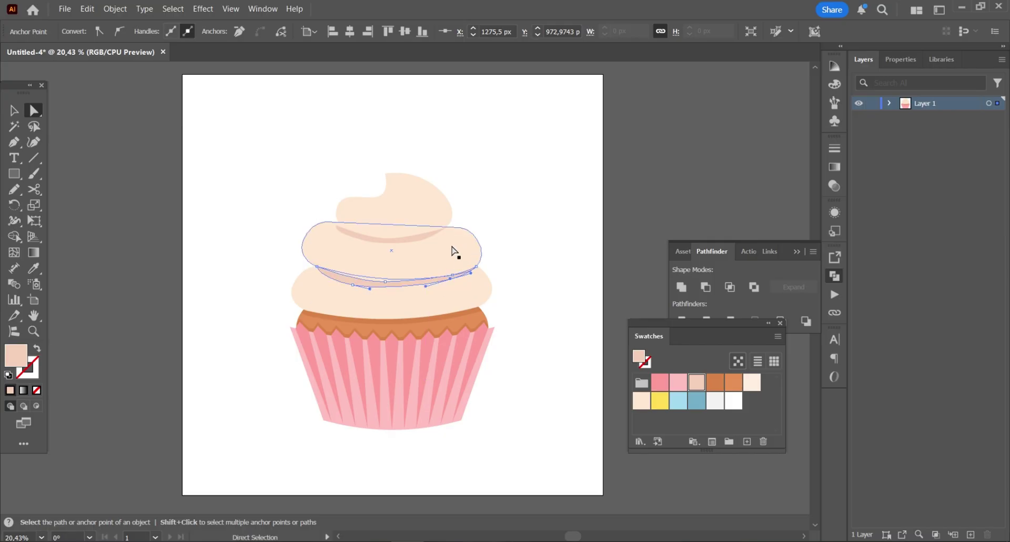
{"action": "left_click", "coordinate": [18, 111]}
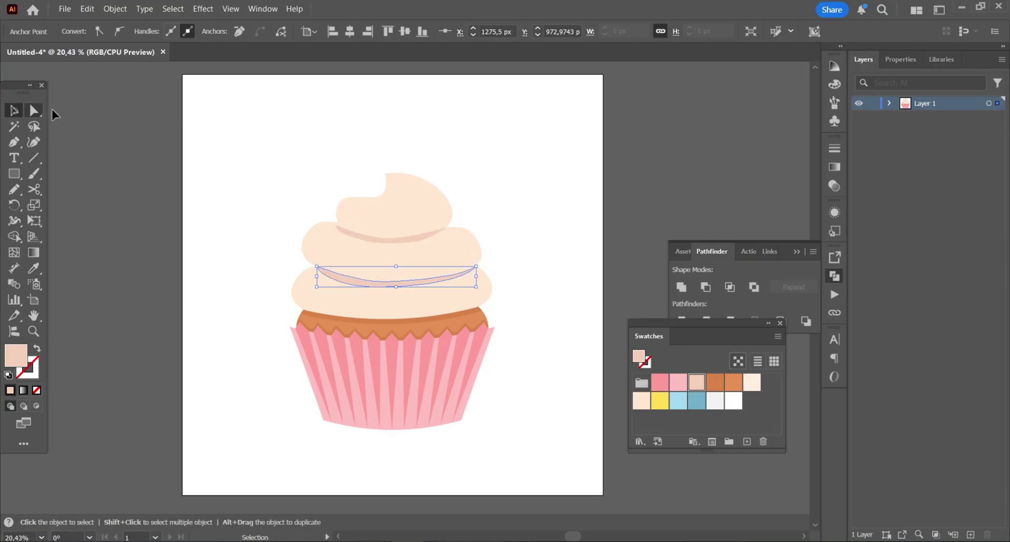
{"action": "left_click", "coordinate": [146, 150]}
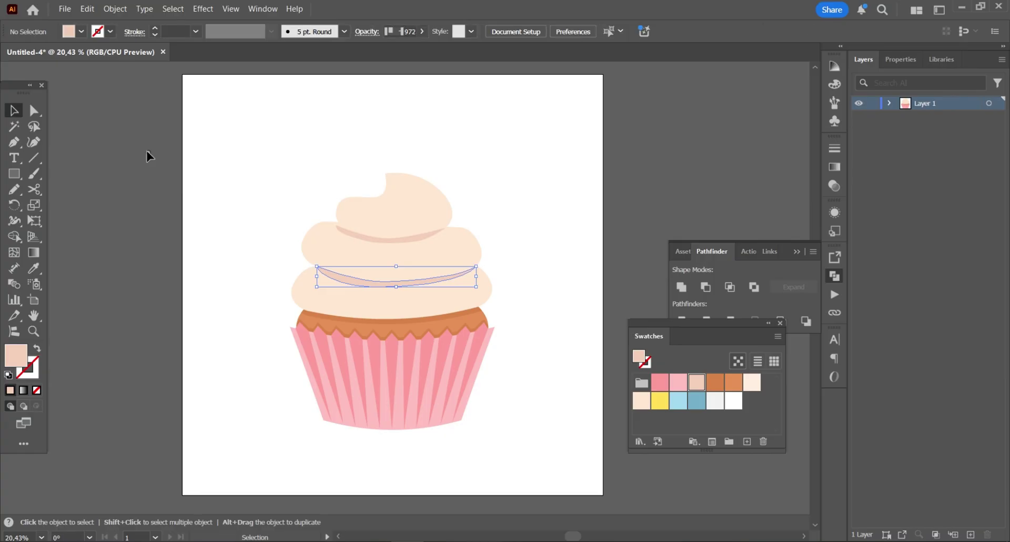
Draw an elongated, rounded highlight across the bottom frosting layer with the Pen tool and fill it with the lightest cream swatch.
{"action": "left_click", "coordinate": [20, 144]}
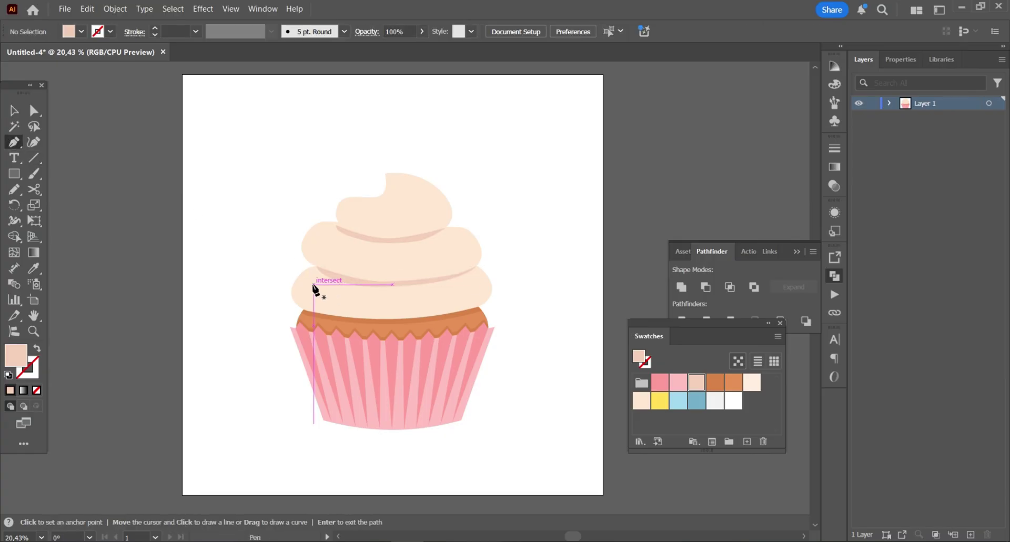
{"action": "left_click_drag", "start_coordinate": [311, 284], "coordinate": [369, 310]}
{"action": "left_click_drag", "start_coordinate": [450, 305], "coordinate": [354, 295]}
{"action": "left_click_drag", "start_coordinate": [311, 286], "coordinate": [302, 291]}
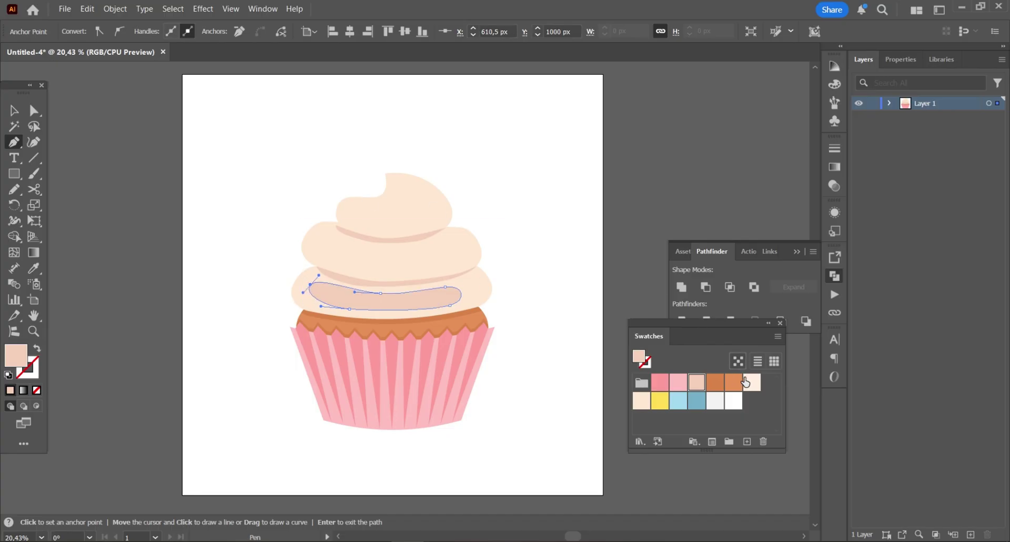
{"action": "left_click", "coordinate": [746, 383]}
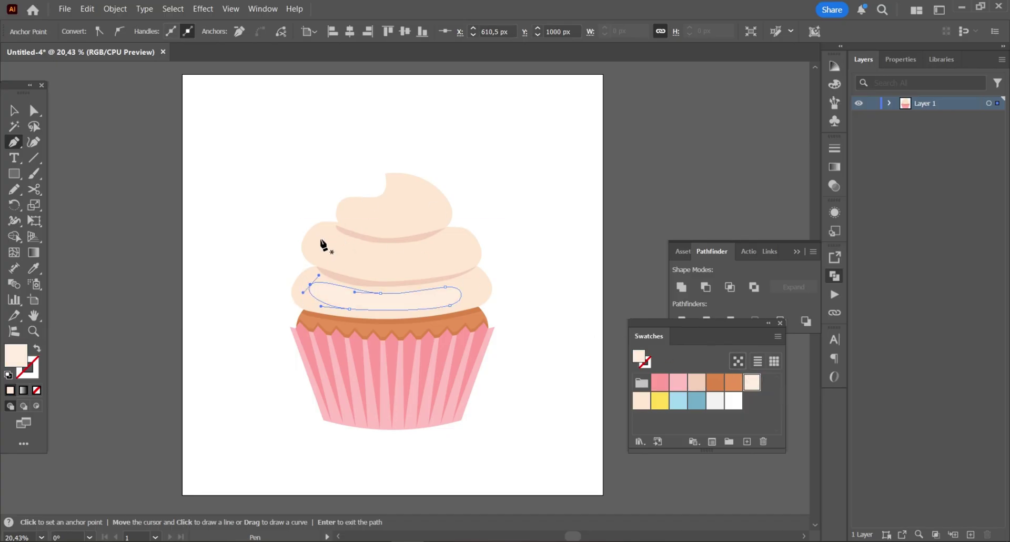
Draw a closed, curved cream highlight across the middle frosting layer with the Pen tool.
{"action": "left_click_drag", "start_coordinate": [319, 239], "coordinate": [323, 231]}
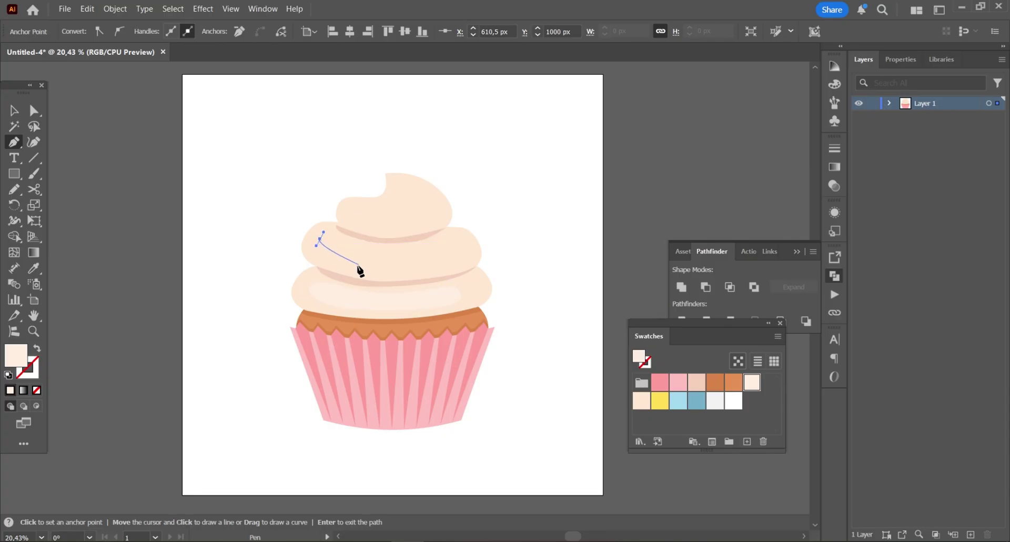
{"action": "left_click_drag", "start_coordinate": [353, 270], "coordinate": [445, 268]}
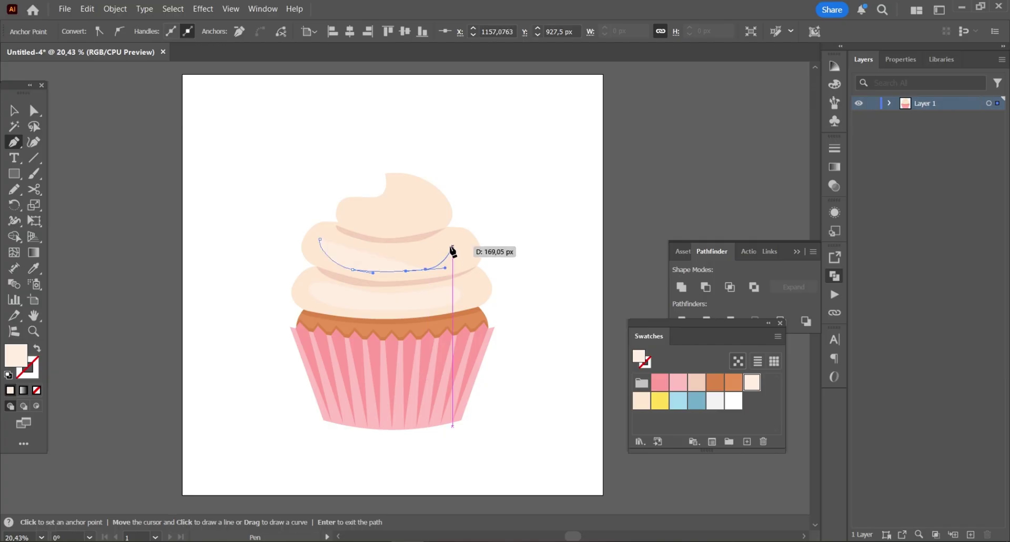
{"action": "left_click", "coordinate": [450, 246]}
{"action": "left_click_drag", "start_coordinate": [391, 251], "coordinate": [314, 244]}
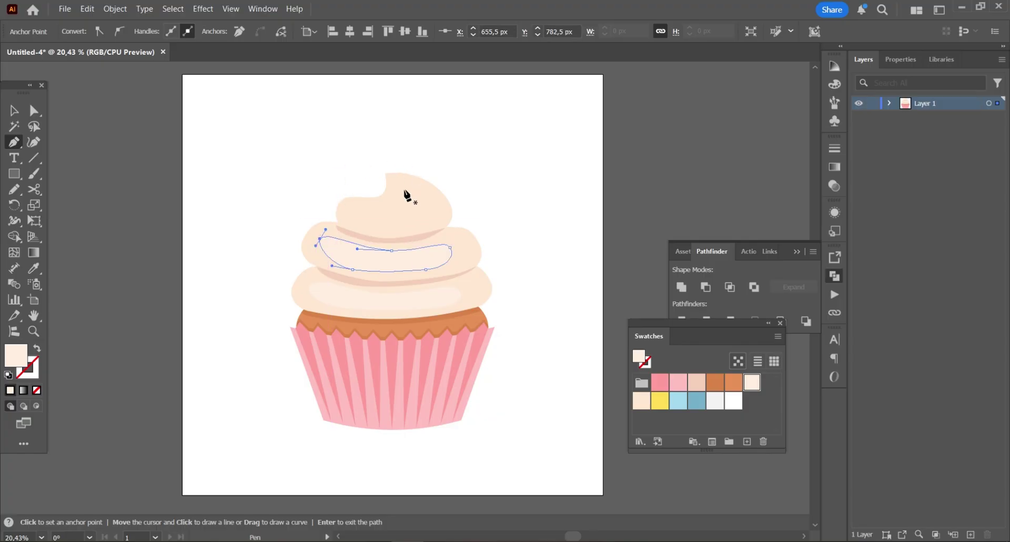
Draw a closed cream highlight on the top swirl, curving from its left lobe up towards the tip.
{"action": "left_click", "coordinate": [350, 214]}
{"action": "left_click_drag", "start_coordinate": [378, 208], "coordinate": [395, 177]}
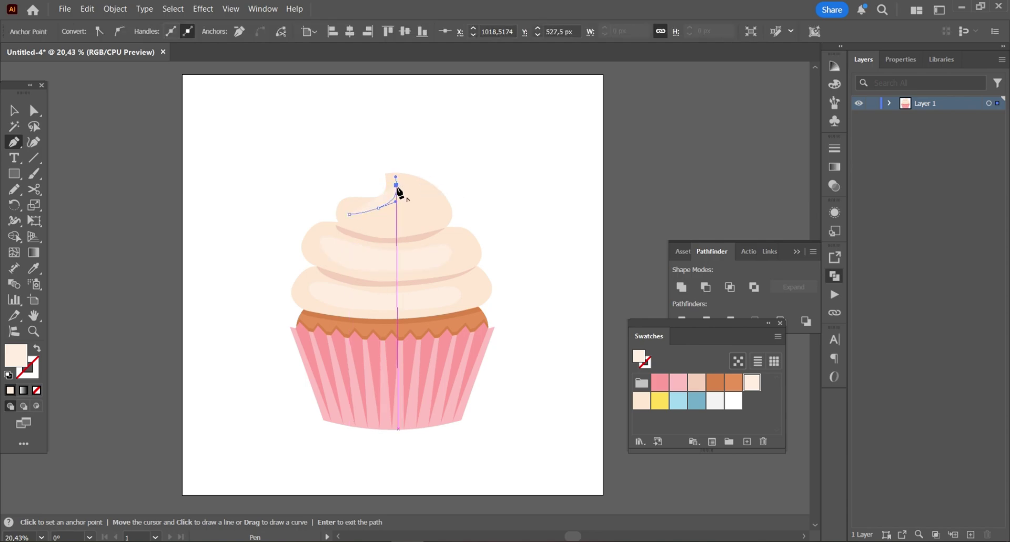
{"action": "left_click_drag", "start_coordinate": [398, 214], "coordinate": [341, 193]}
{"action": "key", "text": "Return"}
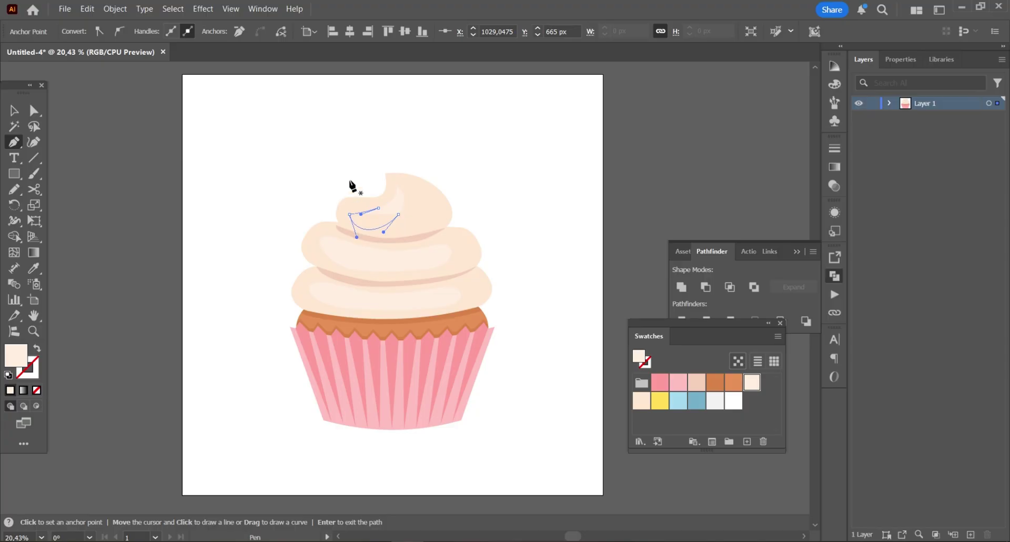
Convert the left corner of the swirl's highlight to a smooth point and round its lower edge by adjusting anchors and handles.
{"action": "left_click", "coordinate": [41, 113]}
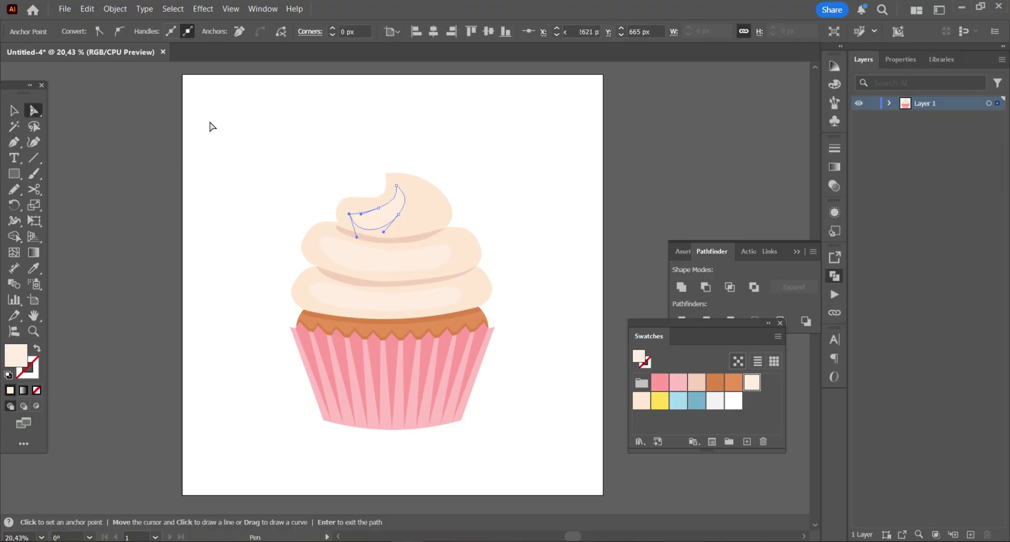
{"action": "left_click", "coordinate": [350, 214]}
{"action": "left_click", "coordinate": [119, 31]}
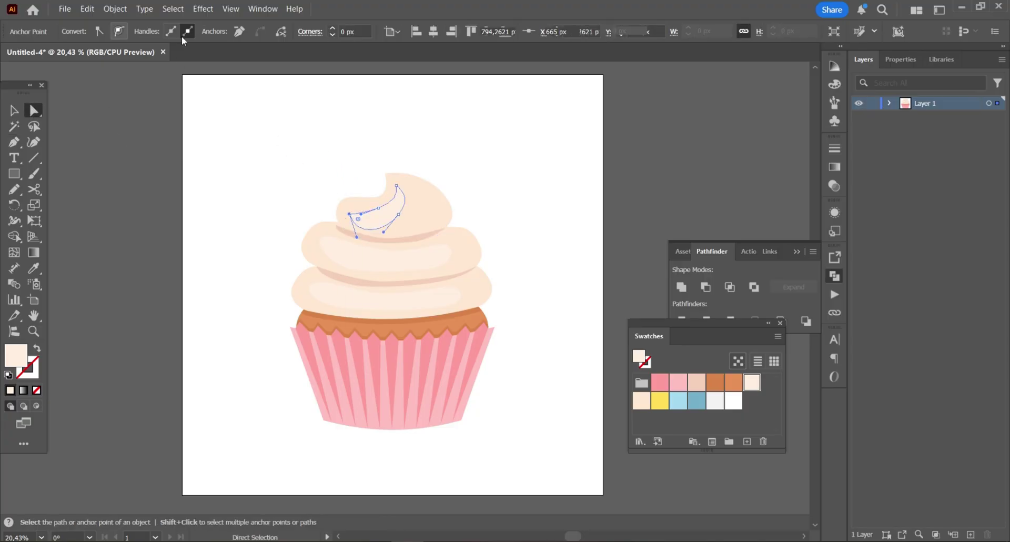
{"action": "left_click_drag", "start_coordinate": [399, 214], "coordinate": [399, 221]}
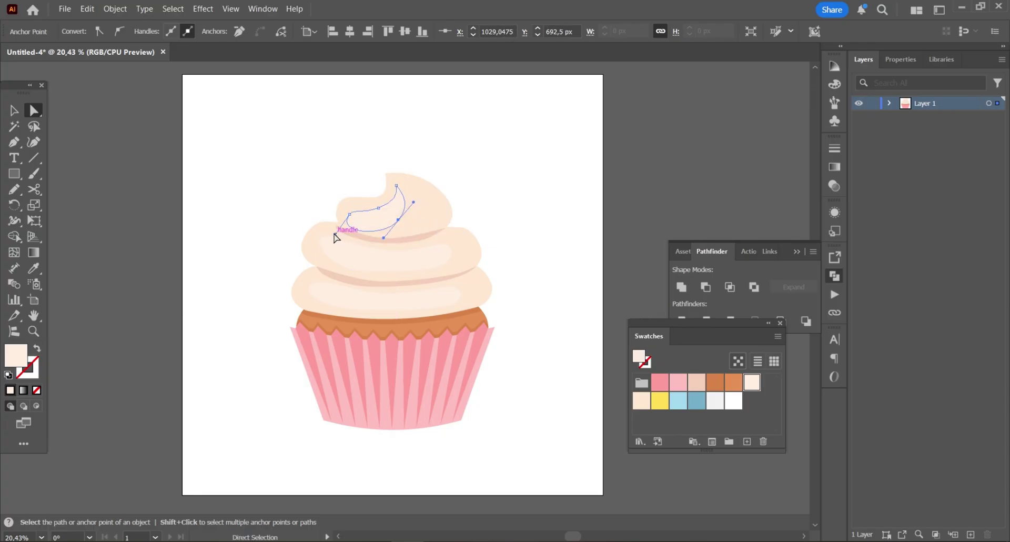
{"action": "left_click_drag", "start_coordinate": [335, 234], "coordinate": [343, 228]}
{"action": "left_click_drag", "start_coordinate": [413, 202], "coordinate": [380, 207]}
{"action": "left_click", "coordinate": [368, 139]}
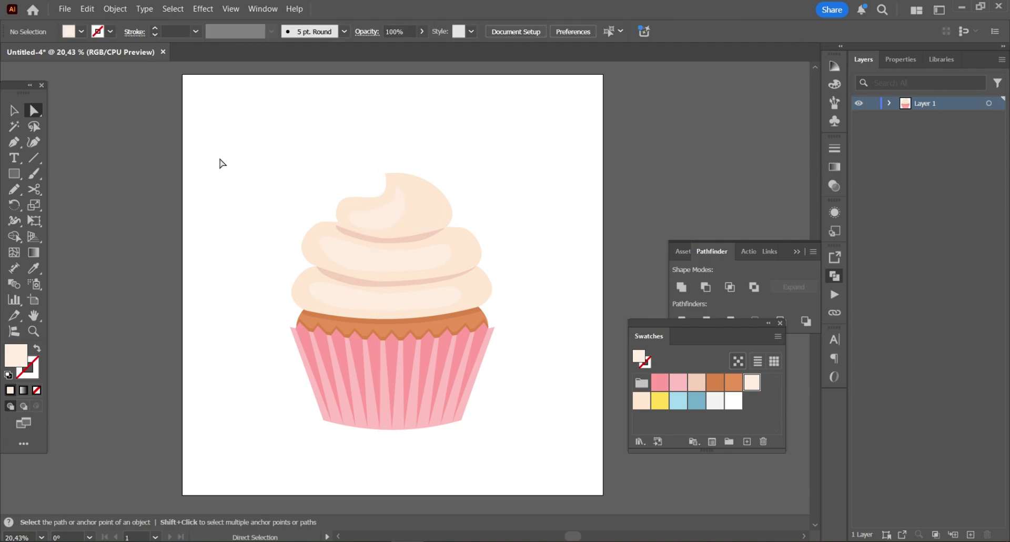
Draw an open curved path just inside the lower edge of the bottom frosting layer with the Pen tool.
{"action": "left_click", "coordinate": [16, 142]}
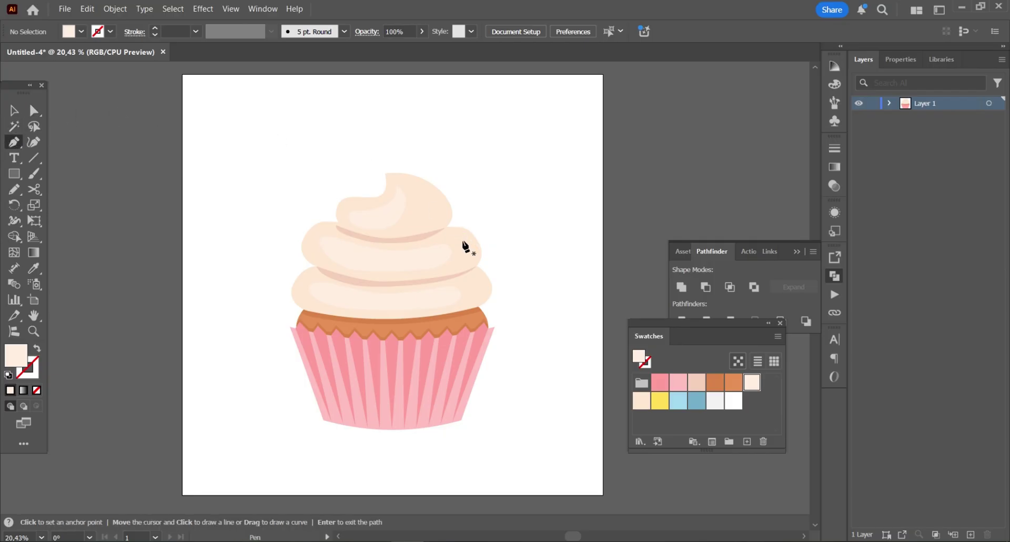
{"action": "left_click", "coordinate": [301, 299]}
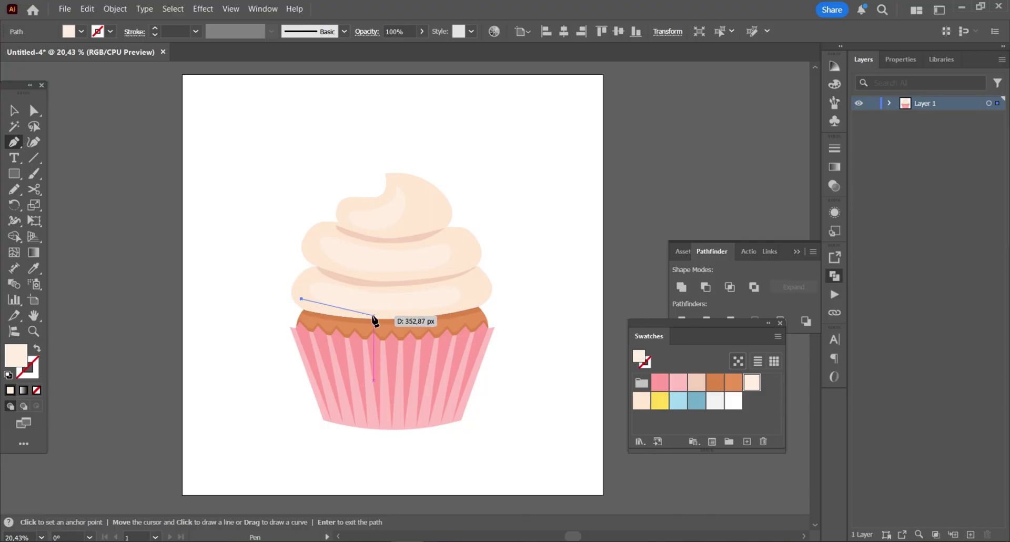
{"action": "left_click_drag", "start_coordinate": [371, 315], "coordinate": [399, 314]}
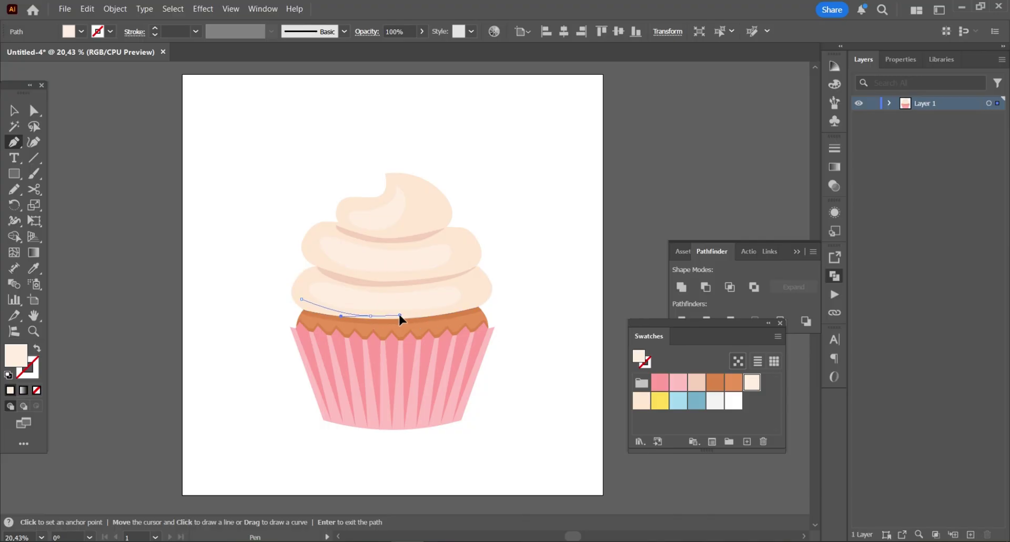
{"action": "left_click", "coordinate": [460, 308]}
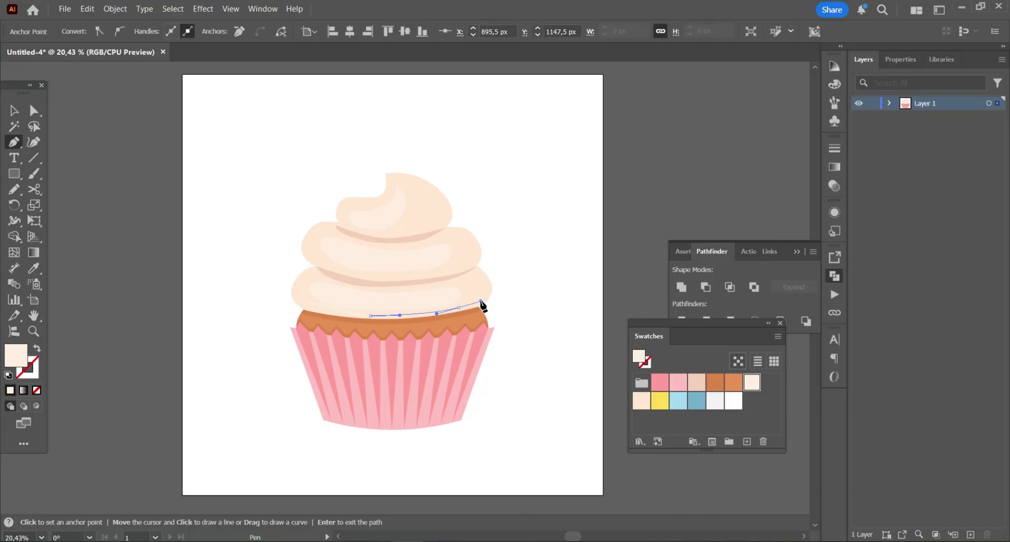
{"action": "left_click_drag", "start_coordinate": [481, 301], "coordinate": [481, 301]}
{"action": "key", "text": "Escape"}
{"action": "left_click", "coordinate": [13, 111]}
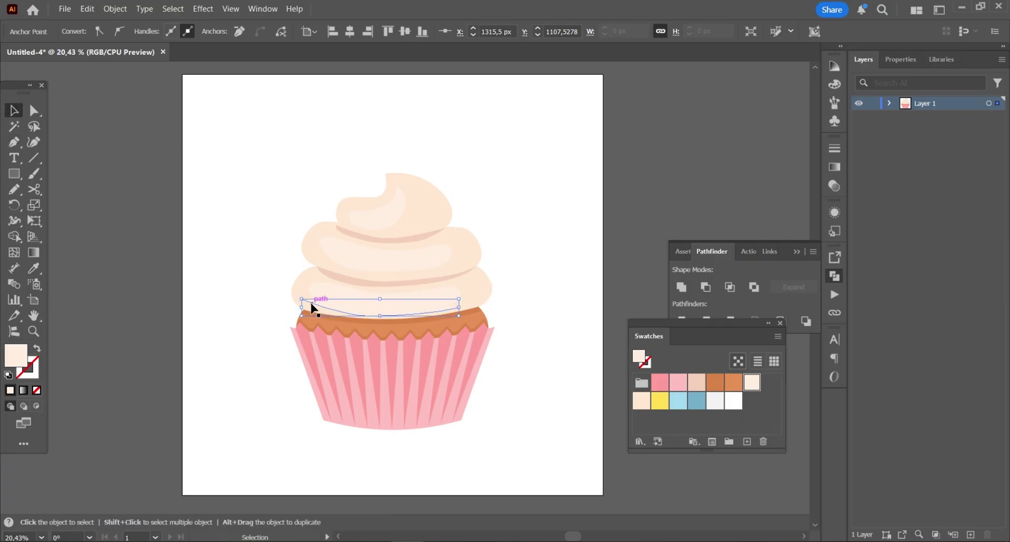
Give the curved path no fill and a white 18 pt stroke with a width profile tapered at both ends.
{"action": "left_click", "coordinate": [38, 350]}
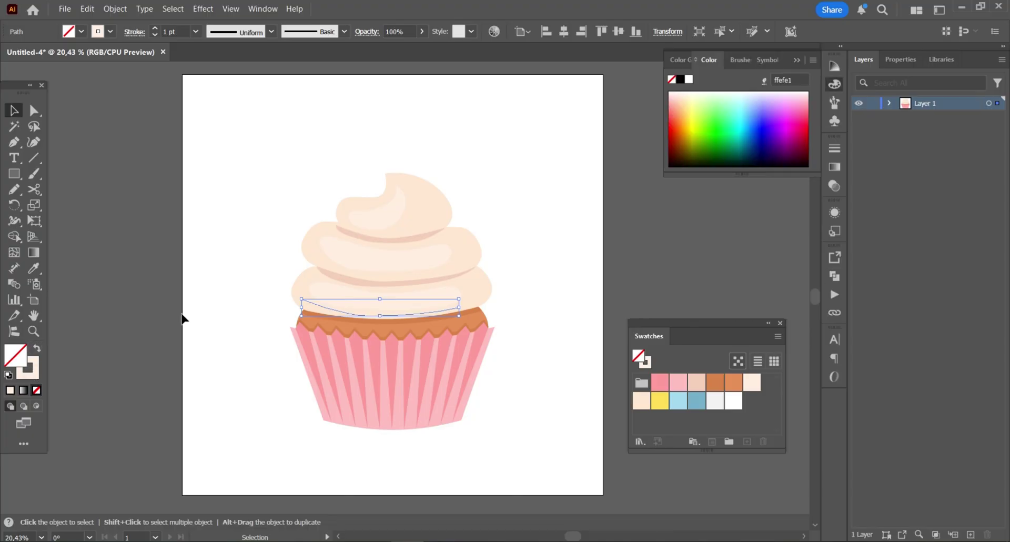
{"action": "left_click", "coordinate": [732, 403]}
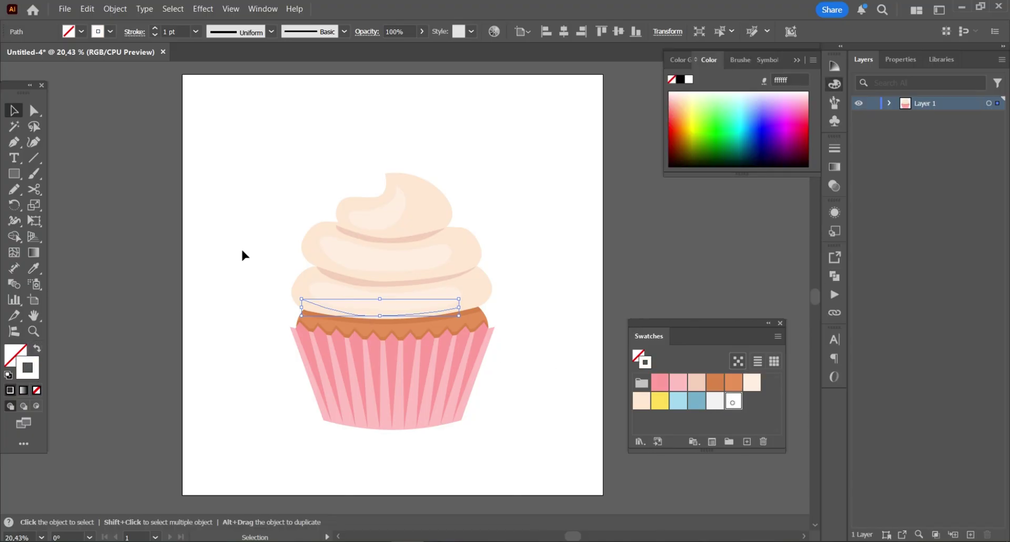
{"action": "left_click", "coordinate": [196, 32]}
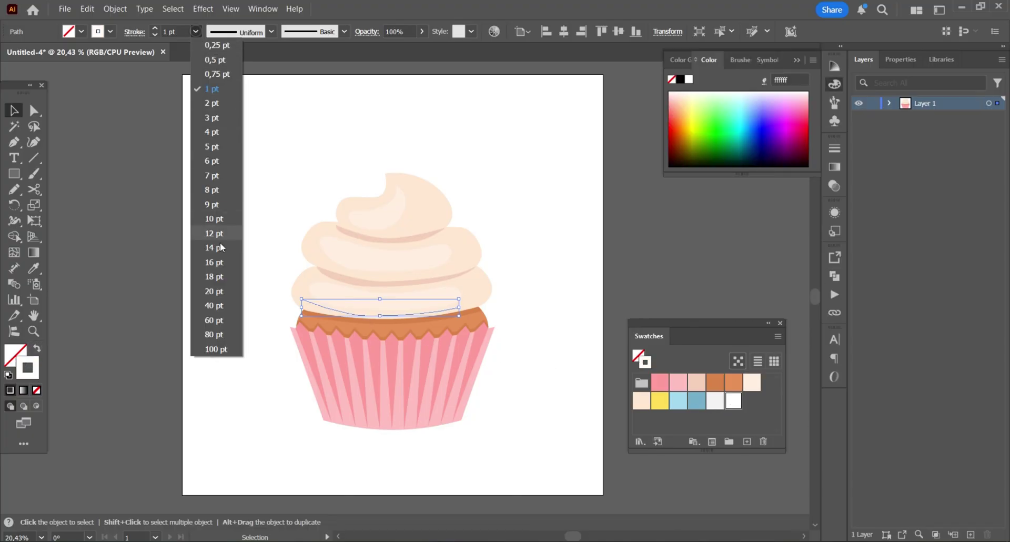
{"action": "left_click", "coordinate": [212, 275]}
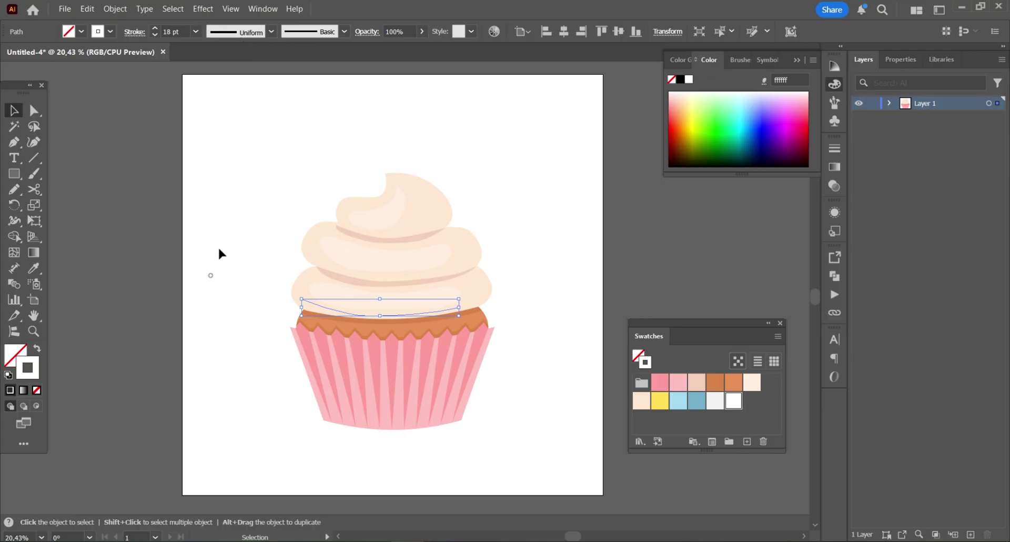
{"action": "left_click", "coordinate": [272, 32]}
{"action": "left_click", "coordinate": [240, 76]}
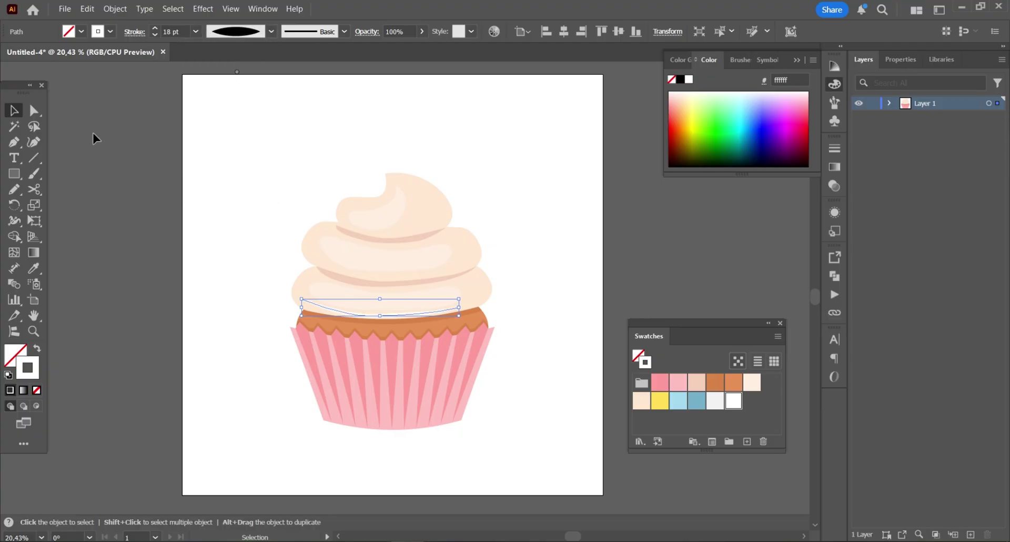
{"action": "left_click", "coordinate": [114, 141]}
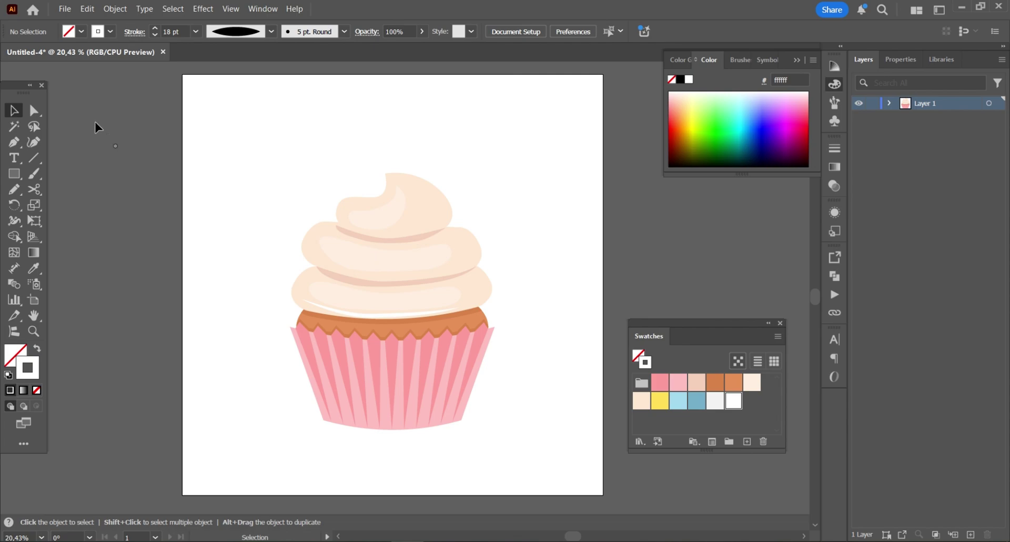
Draw an open curved path just inside the left and lower edges of the middle frosting layer with the Pen tool.
{"action": "left_click", "coordinate": [13, 143]}
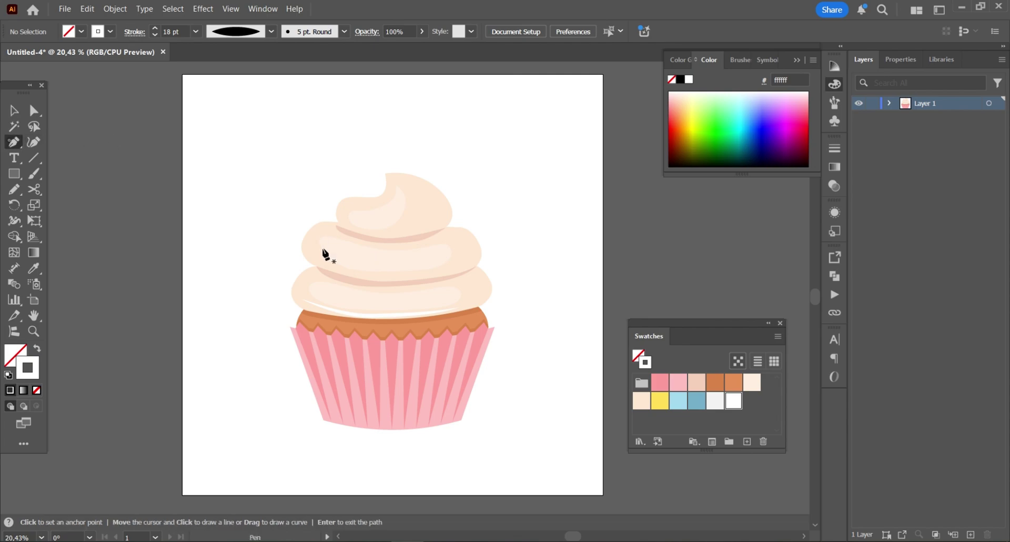
{"action": "left_click", "coordinate": [310, 245]}
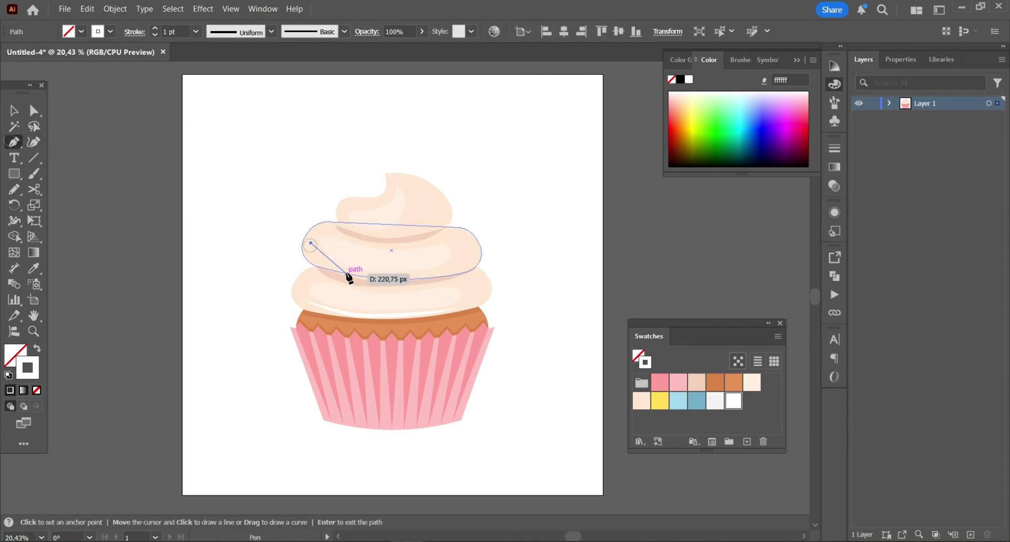
{"action": "left_click_drag", "start_coordinate": [348, 274], "coordinate": [385, 281]}
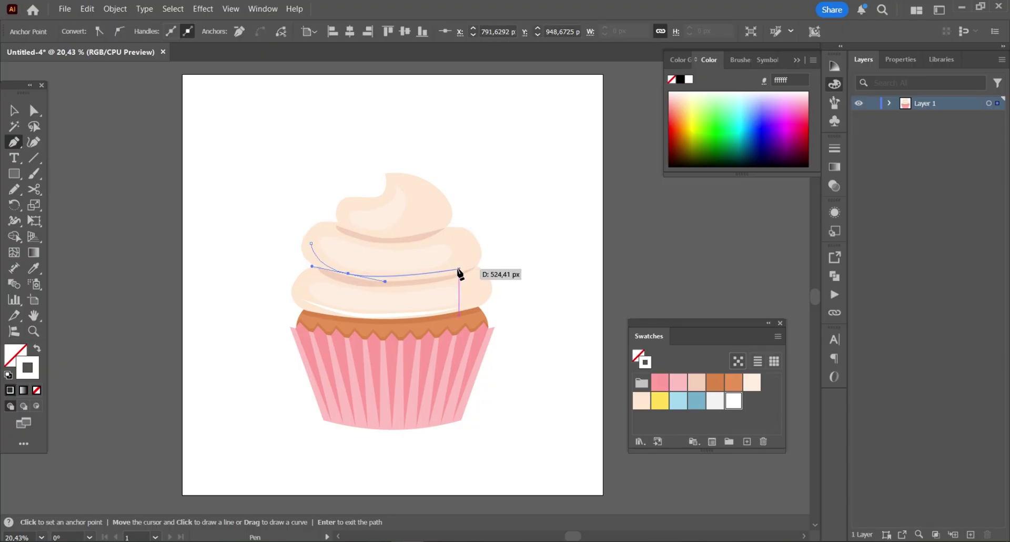
{"action": "left_click_drag", "start_coordinate": [460, 269], "coordinate": [488, 261]}
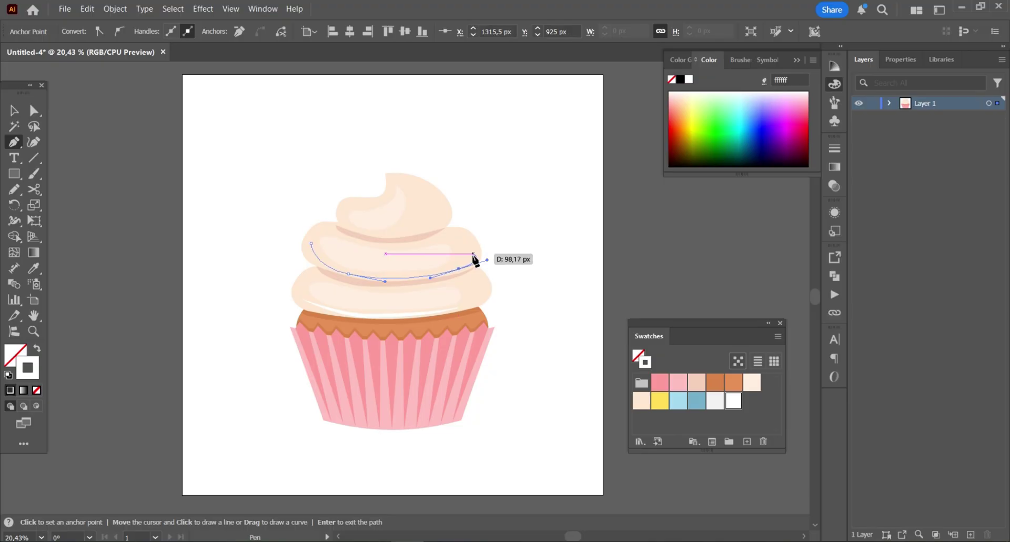
Give the middle layer's curved path an 18 pt white stroke with a width profile tapered at both ends.
{"action": "left_click", "coordinate": [15, 111]}
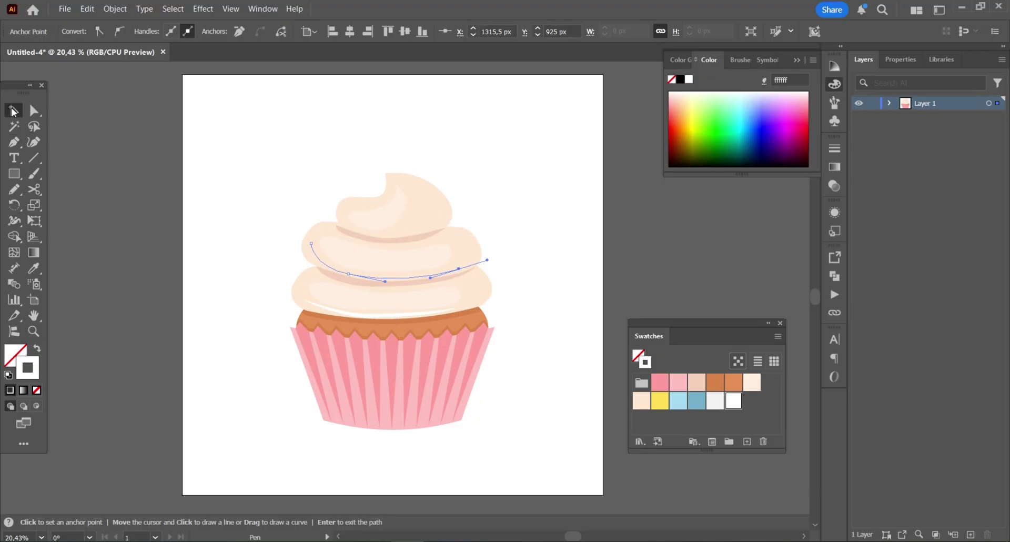
{"action": "left_click", "coordinate": [318, 259]}
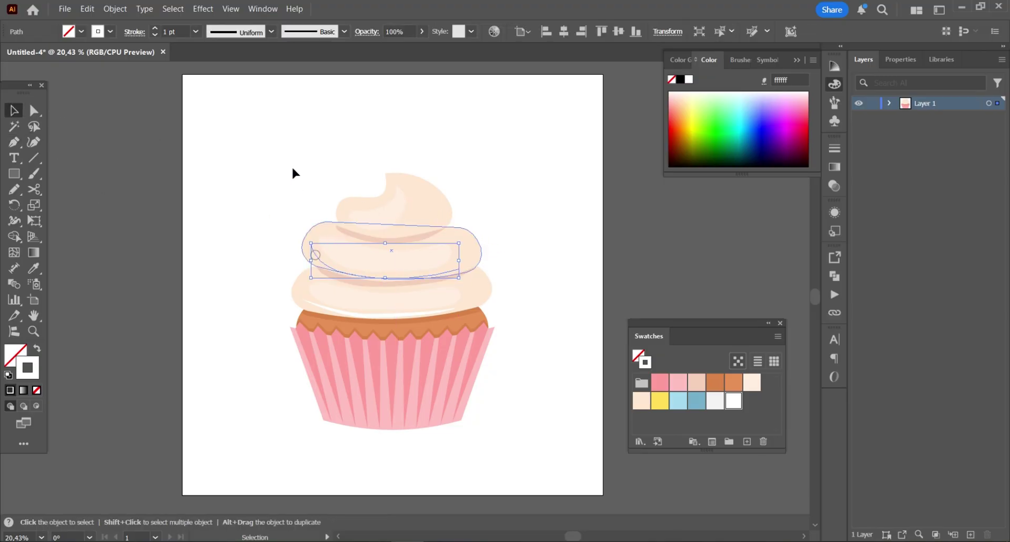
{"action": "left_click", "coordinate": [196, 32]}
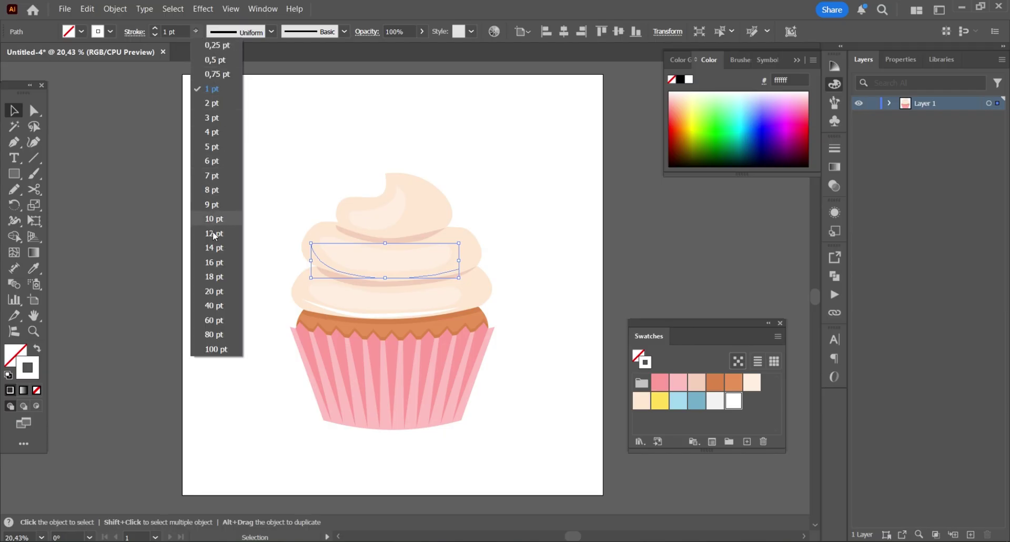
{"action": "left_click", "coordinate": [213, 276]}
{"action": "left_click", "coordinate": [271, 33]}
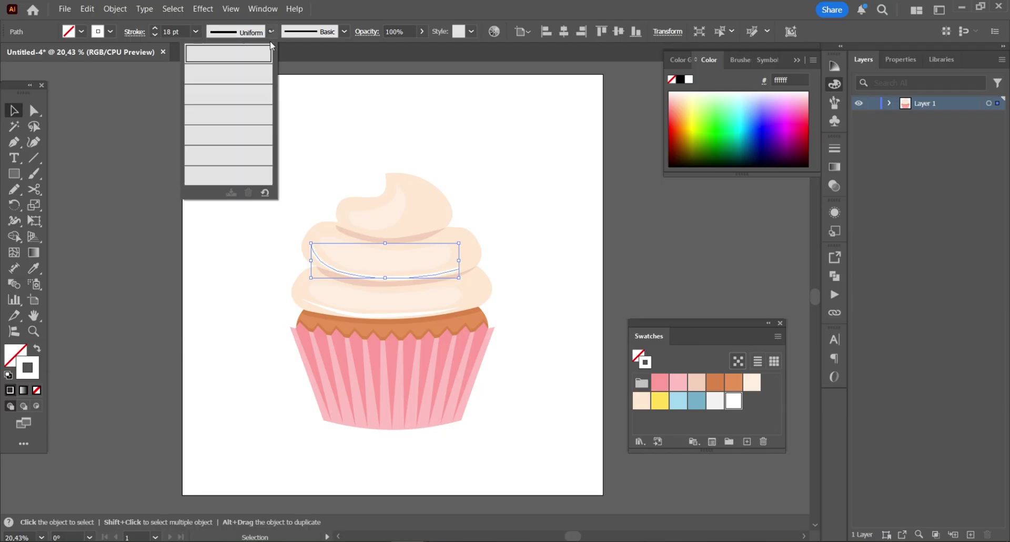
{"action": "left_click", "coordinate": [242, 73]}
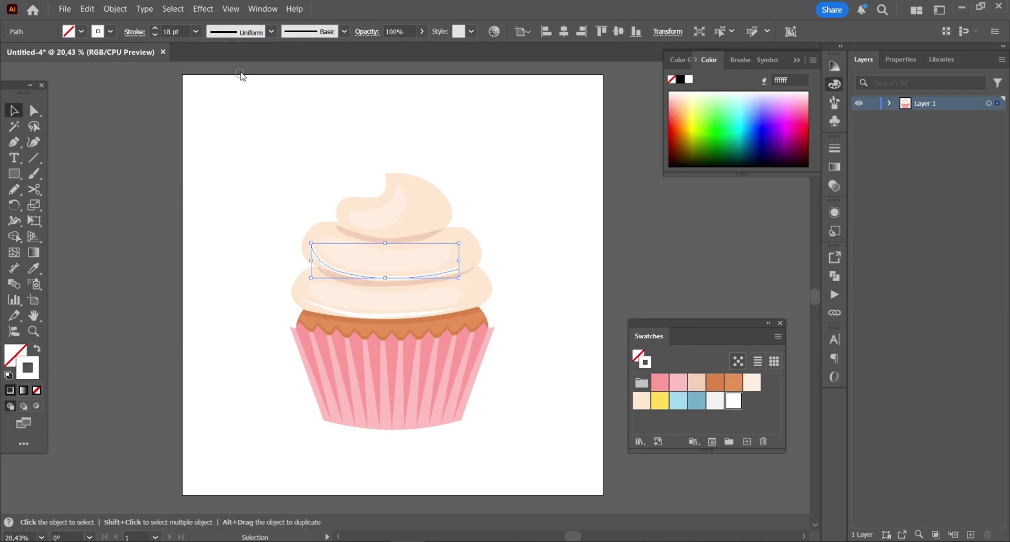
{"action": "left_click", "coordinate": [150, 165]}
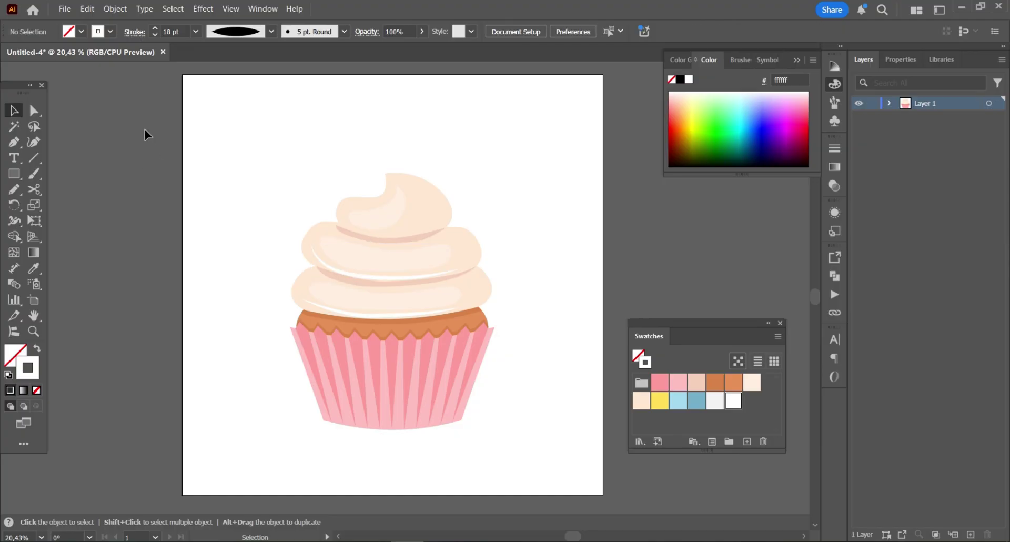
Draw an open curved path inside the left and lower edges of the top swirl and adjust the handle at its left bend.
{"action": "left_click", "coordinate": [14, 142]}
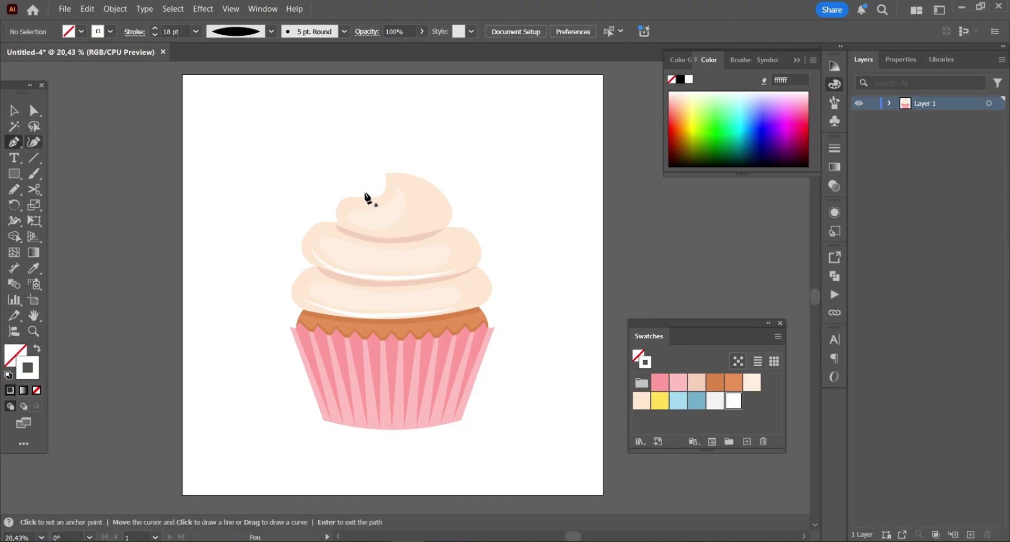
{"action": "left_click", "coordinate": [359, 202]}
{"action": "left_click_drag", "start_coordinate": [338, 218], "coordinate": [348, 226]}
{"action": "left_click", "coordinate": [353, 231]}
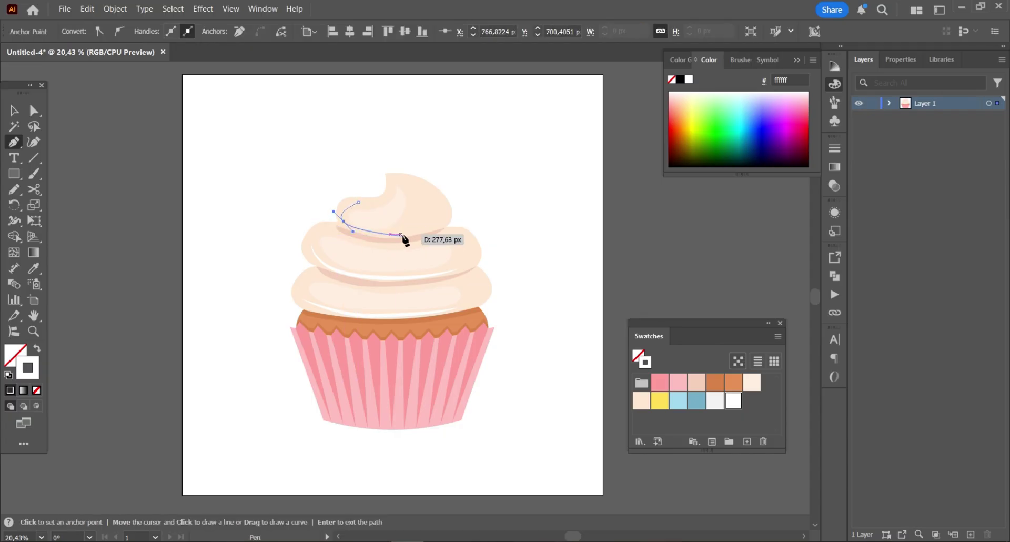
{"action": "left_click_drag", "start_coordinate": [428, 230], "coordinate": [465, 219]}
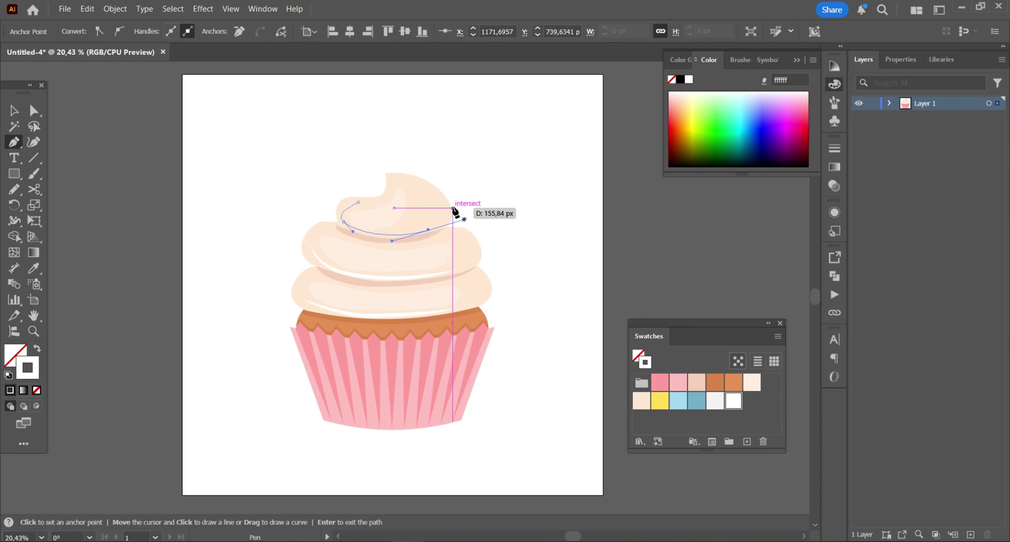
{"action": "key", "text": "Escape"}
{"action": "key", "text": "a"}
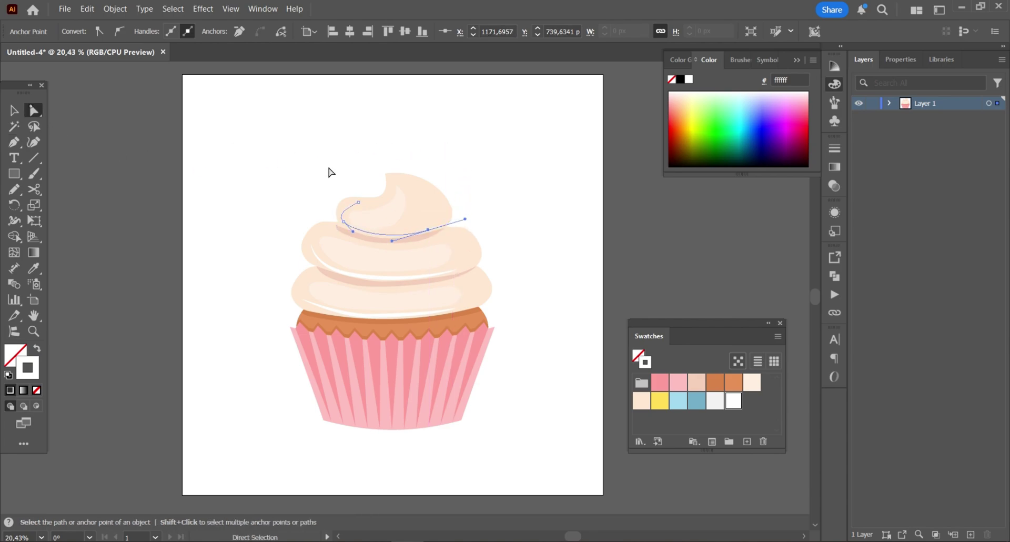
{"action": "left_click_drag", "start_coordinate": [358, 202], "coordinate": [336, 207]}
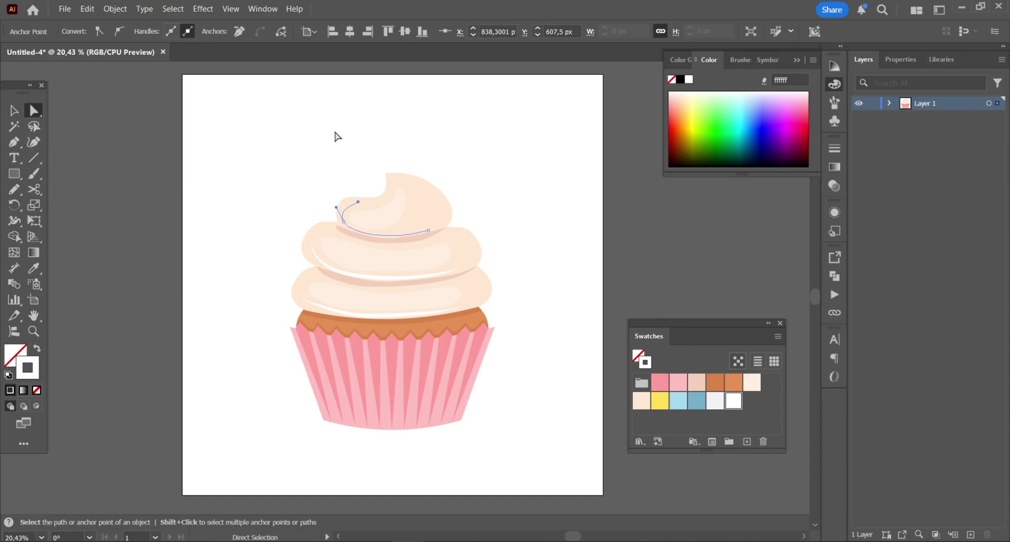
Give the top swirl's curved path an 18 pt white stroke with a width profile tapered at both ends.
{"action": "left_click", "coordinate": [14, 111]}
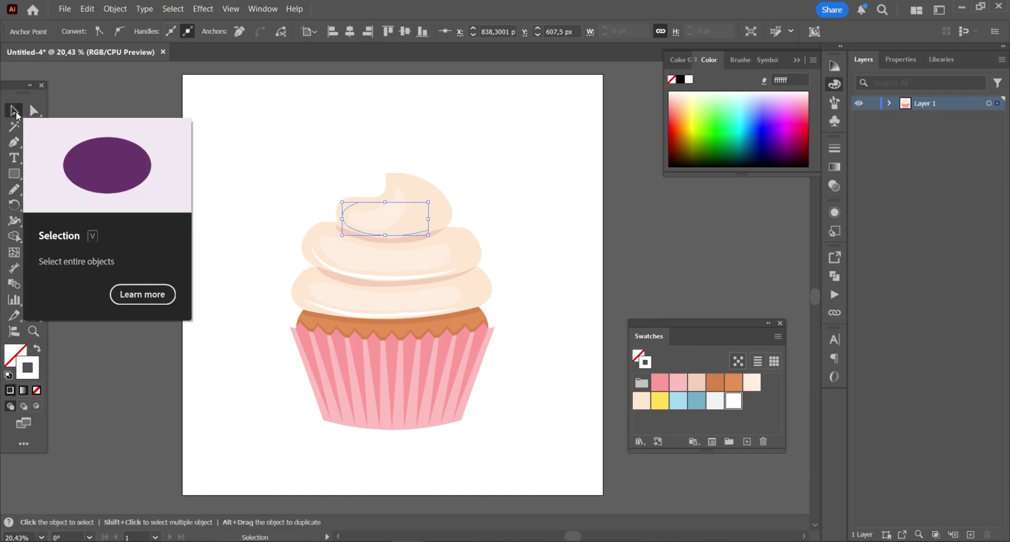
{"action": "left_click", "coordinate": [353, 227]}
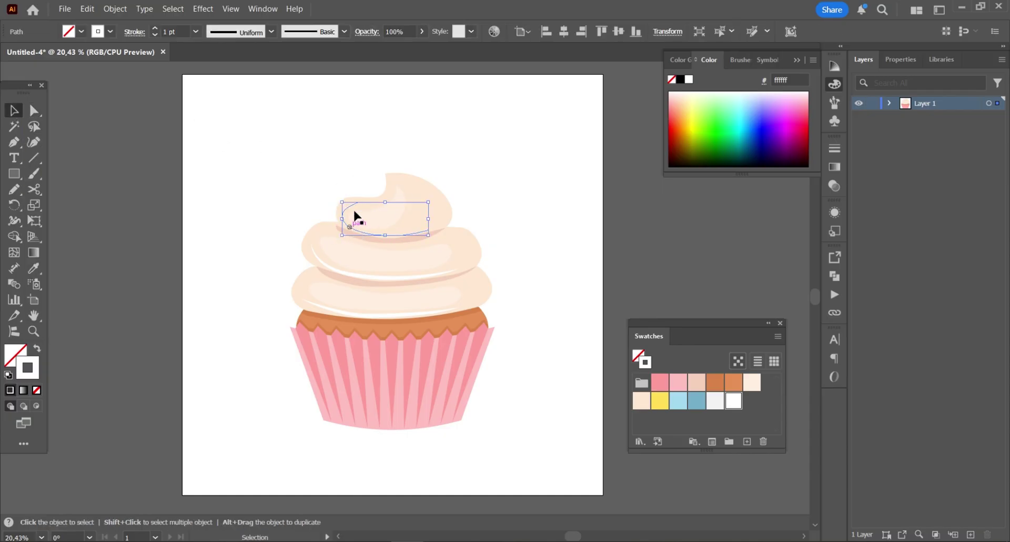
{"action": "left_click", "coordinate": [349, 199]}
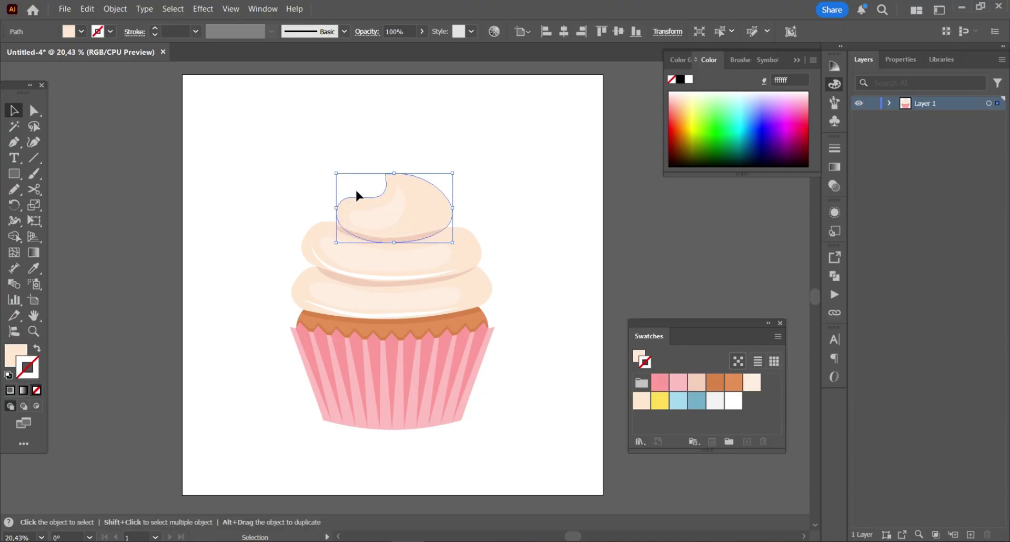
{"action": "left_click", "coordinate": [416, 232]}
{"action": "left_click", "coordinate": [419, 235]}
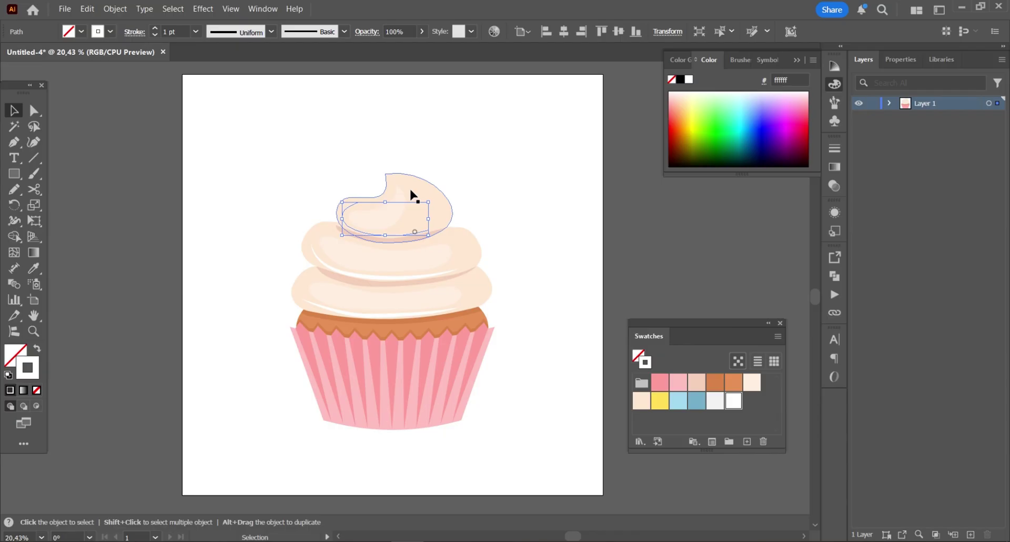
{"action": "left_click", "coordinate": [196, 31]}
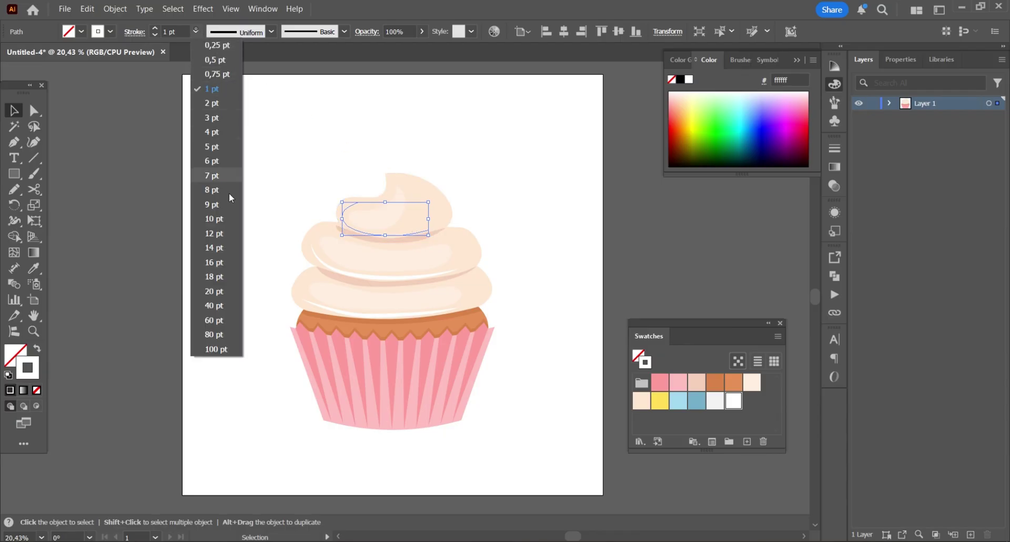
{"action": "left_click", "coordinate": [218, 277]}
{"action": "left_click", "coordinate": [272, 31]}
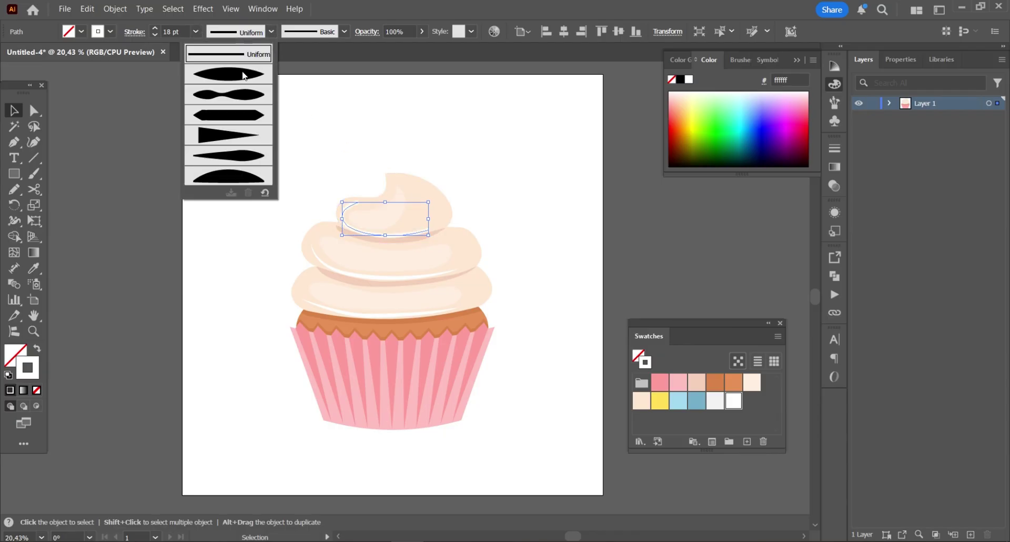
{"action": "left_click", "coordinate": [245, 76]}
{"action": "left_click", "coordinate": [153, 127]}
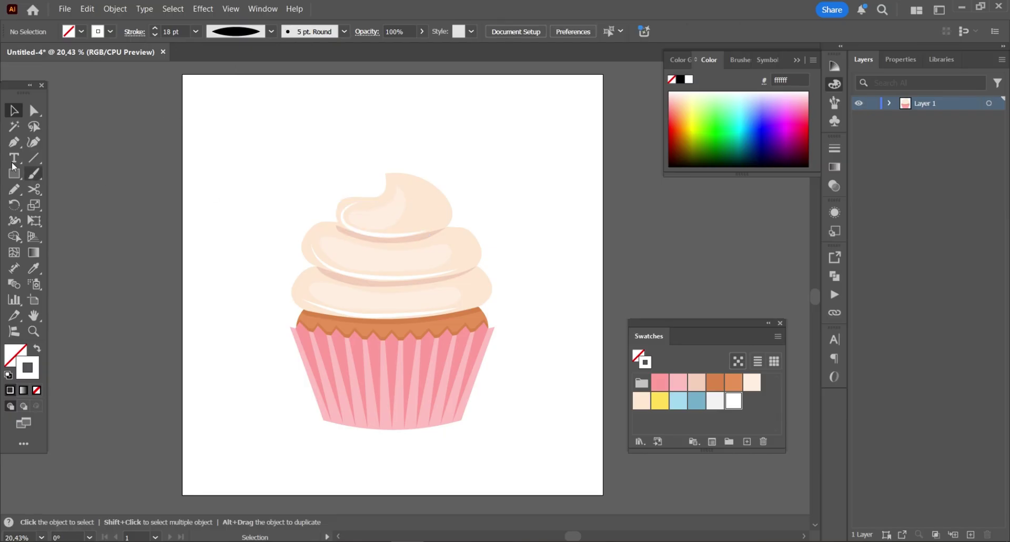
Draw a closed shape over the wrapper's bottom and right side, with a curved inner edge and an outline extending beyond the wrapper.
{"action": "left_click", "coordinate": [14, 143]}
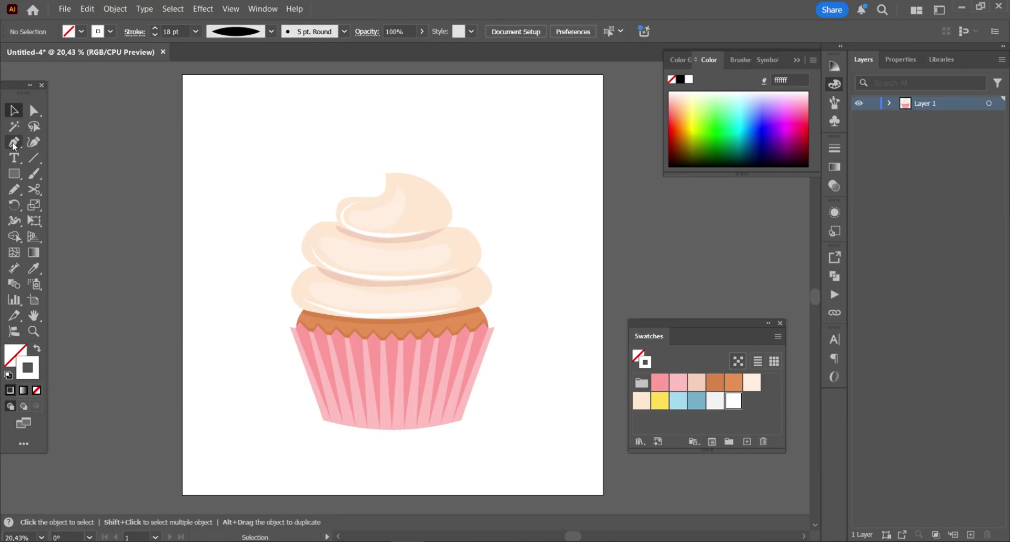
{"action": "left_click", "coordinate": [311, 385]}
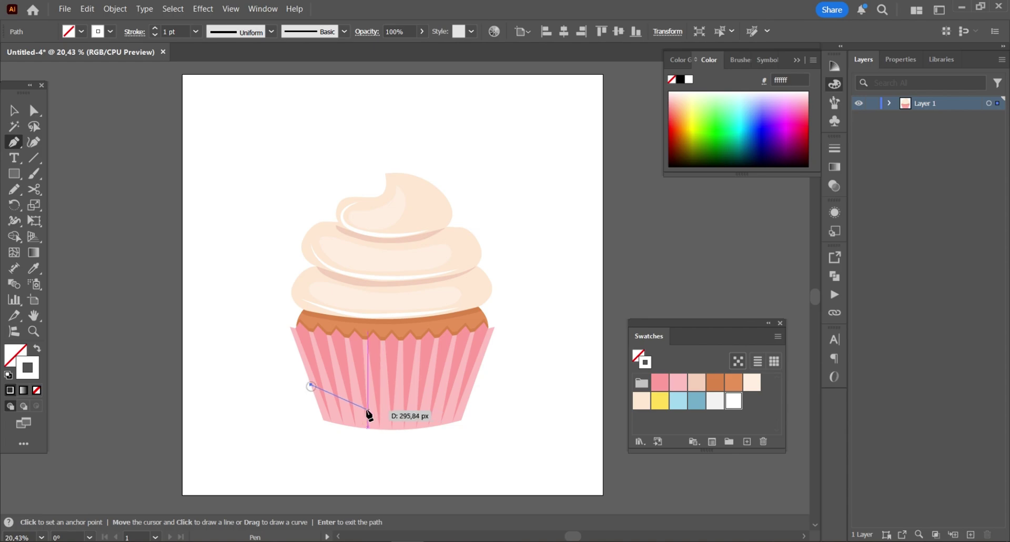
{"action": "left_click_drag", "start_coordinate": [367, 410], "coordinate": [465, 389]}
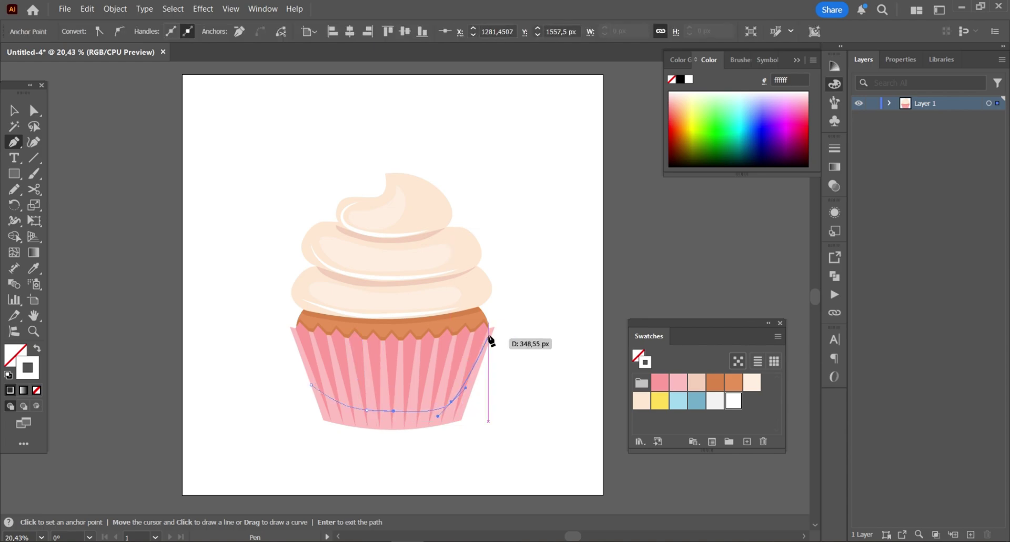
{"action": "left_click_drag", "start_coordinate": [489, 329], "coordinate": [491, 315]}
{"action": "key", "text": "Return"}
{"action": "left_click_drag", "start_coordinate": [513, 358], "coordinate": [532, 402]}
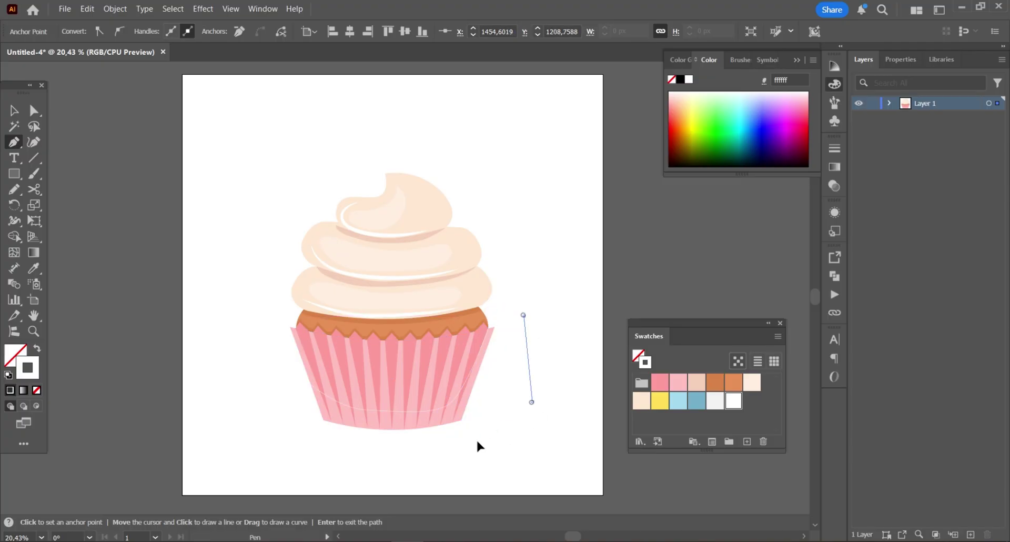
{"action": "left_click_drag", "start_coordinate": [478, 442], "coordinate": [321, 443]}
{"action": "left_click", "coordinate": [269, 397]}
{"action": "left_click", "coordinate": [291, 380]}
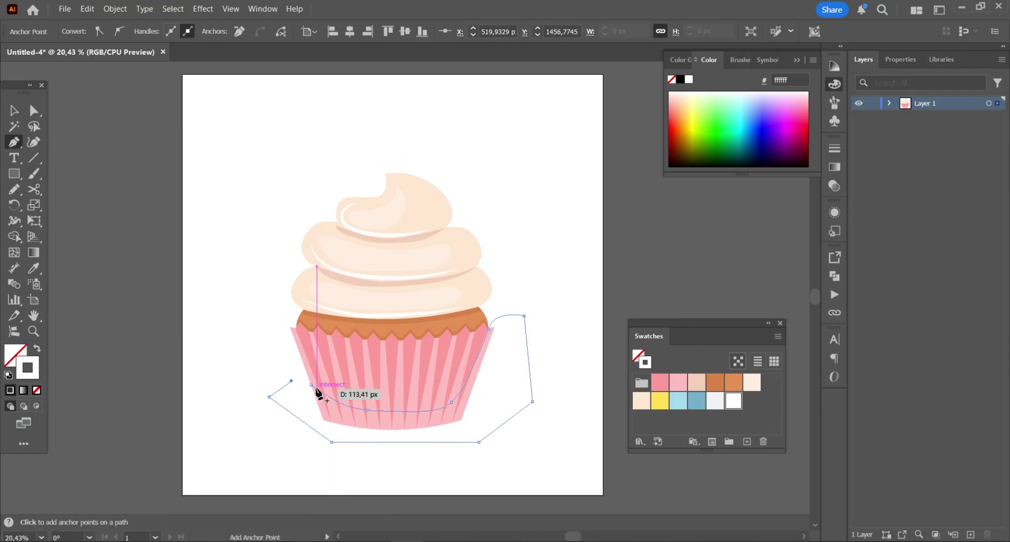
{"action": "left_click", "coordinate": [312, 385]}
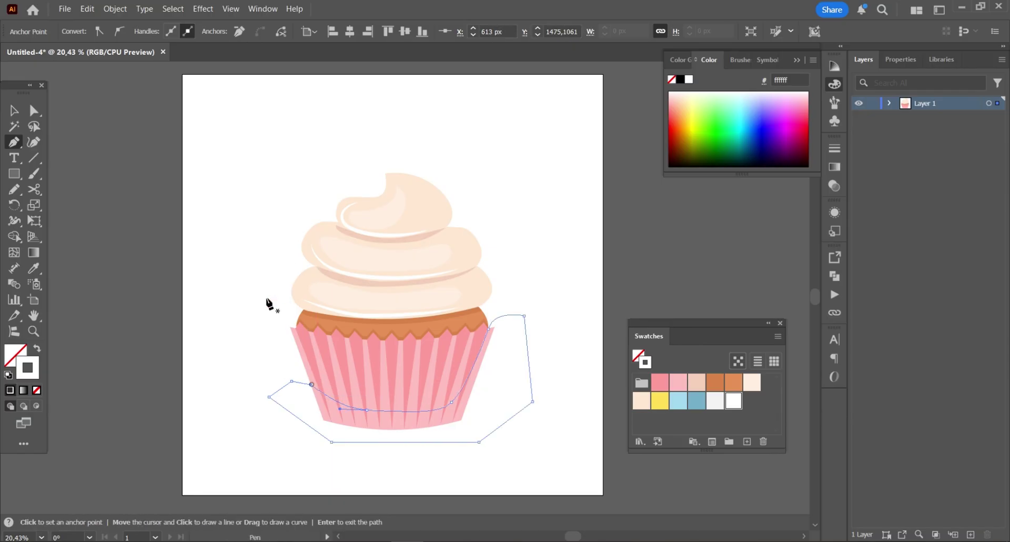
Fill the closed shape over the wrapper with light grey f1f2f2 and remove its stroke.
{"action": "left_click", "coordinate": [37, 349]}
{"action": "left_click", "coordinate": [14, 352]}
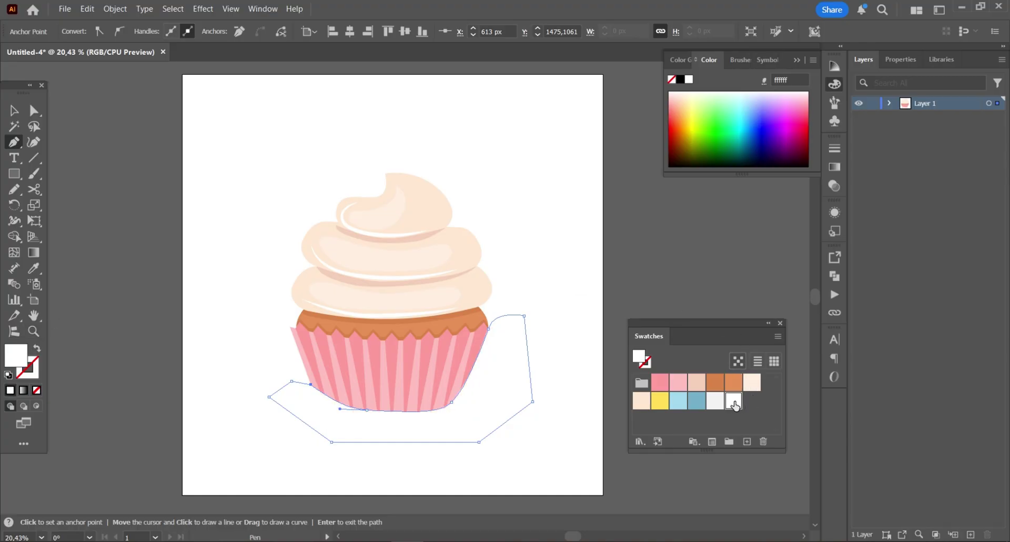
{"action": "left_click", "coordinate": [716, 401]}
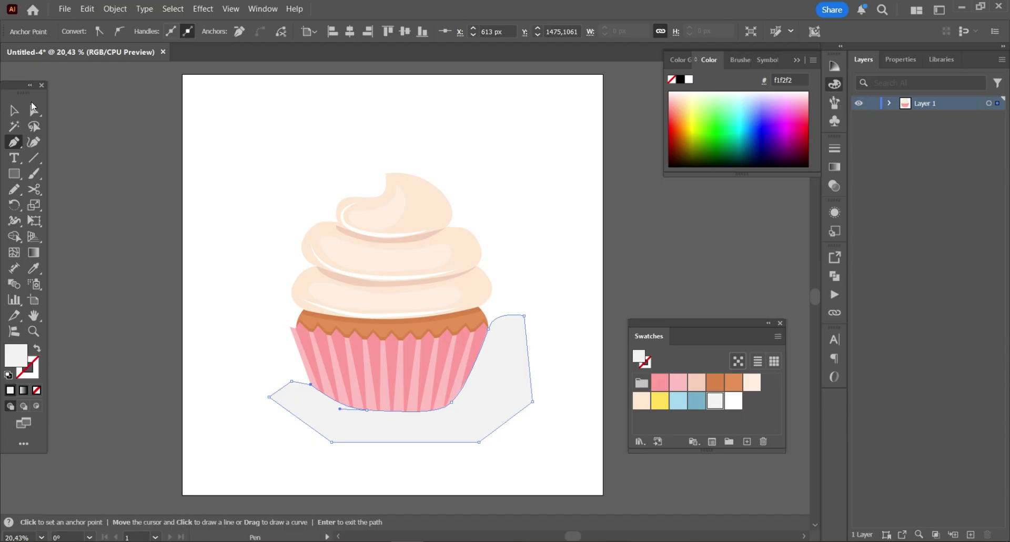
Trim away the parts of the grey shape outside the pink wrapper with the Shape Builder tool.
{"action": "left_click", "coordinate": [14, 110]}
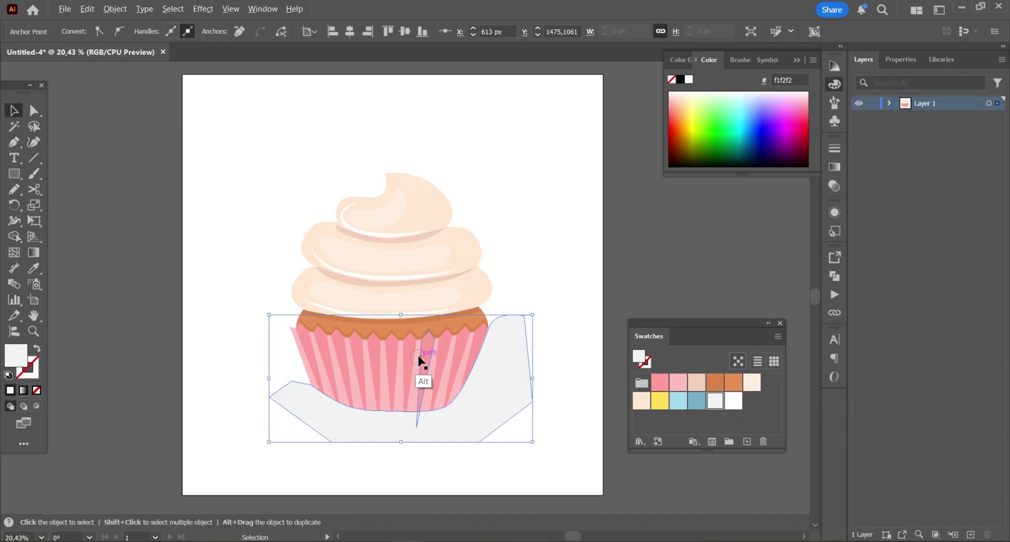
{"action": "key", "text": "ctrl+shift+bracketleft"}
{"action": "left_click", "coordinate": [427, 351]}
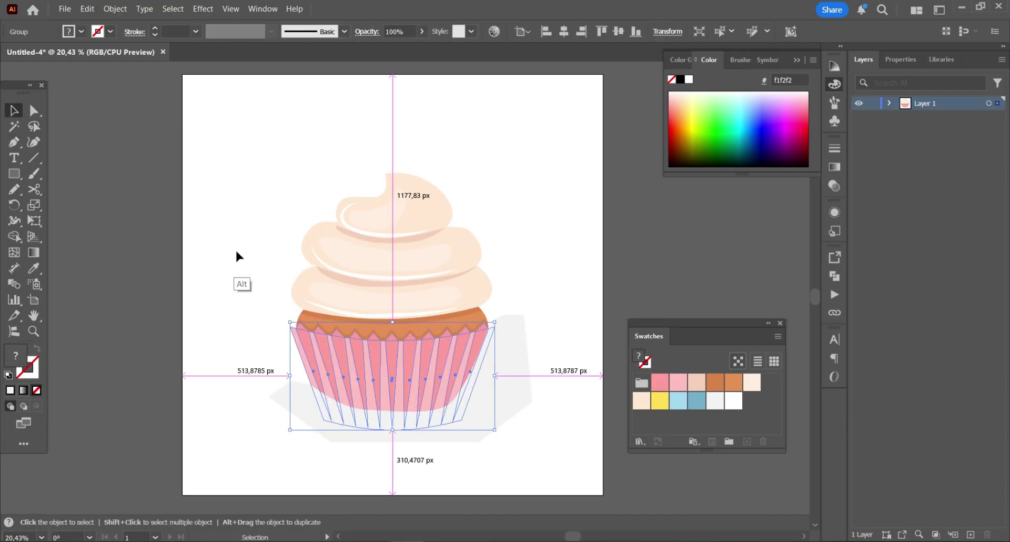
{"action": "left_click", "coordinate": [521, 352], "text": "shift"}
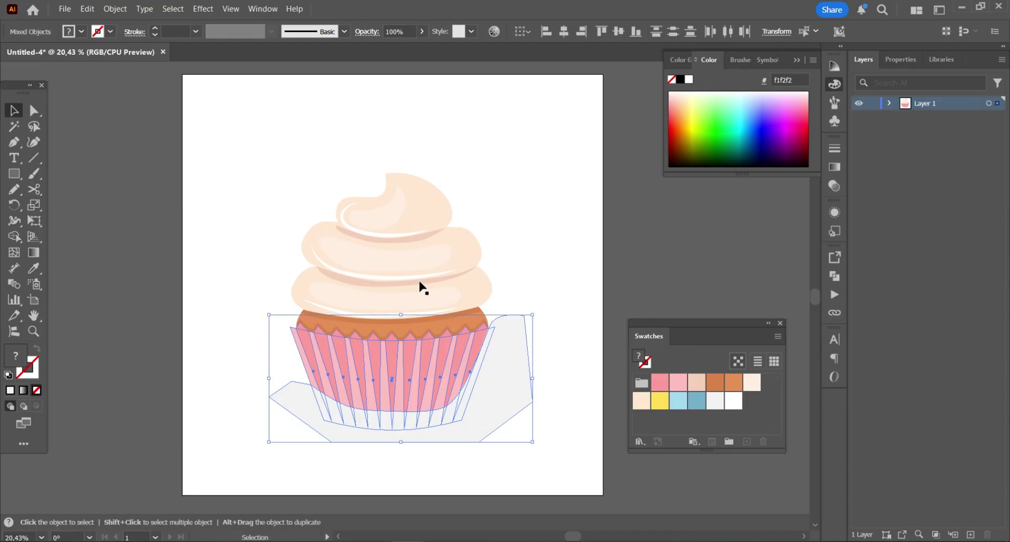
{"action": "left_click", "coordinate": [14, 236]}
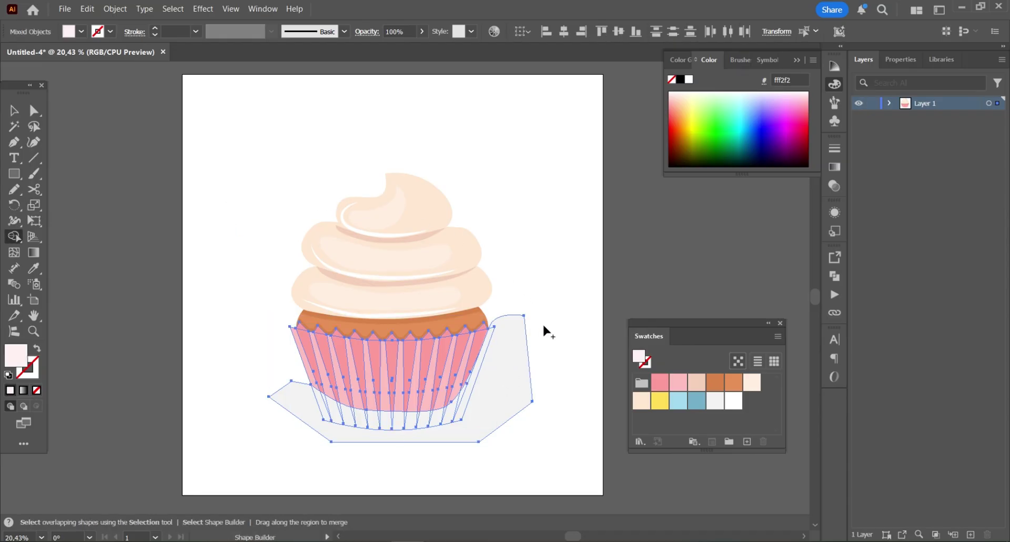
{"action": "mouse_move", "coordinate": [542, 336]}
{"action": "left_mouse_down"}
{"action": "mouse_move", "coordinate": [507, 373]}
{"action": "mouse_move", "coordinate": [561, 299]}
{"action": "left_mouse_up"}
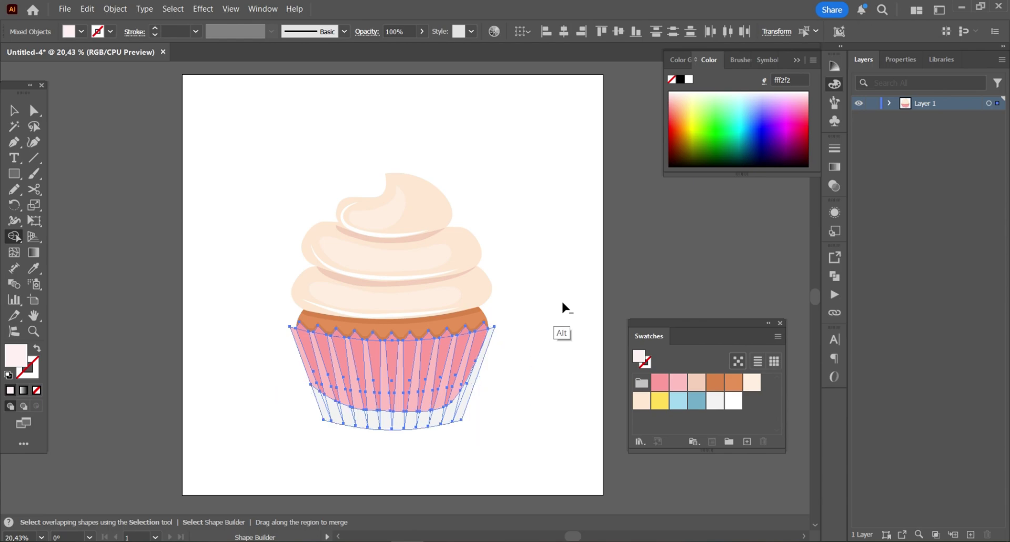
Set the blending mode of the light grey shading shape on the wrapper to Multiply.
{"action": "left_click", "coordinate": [13, 110]}
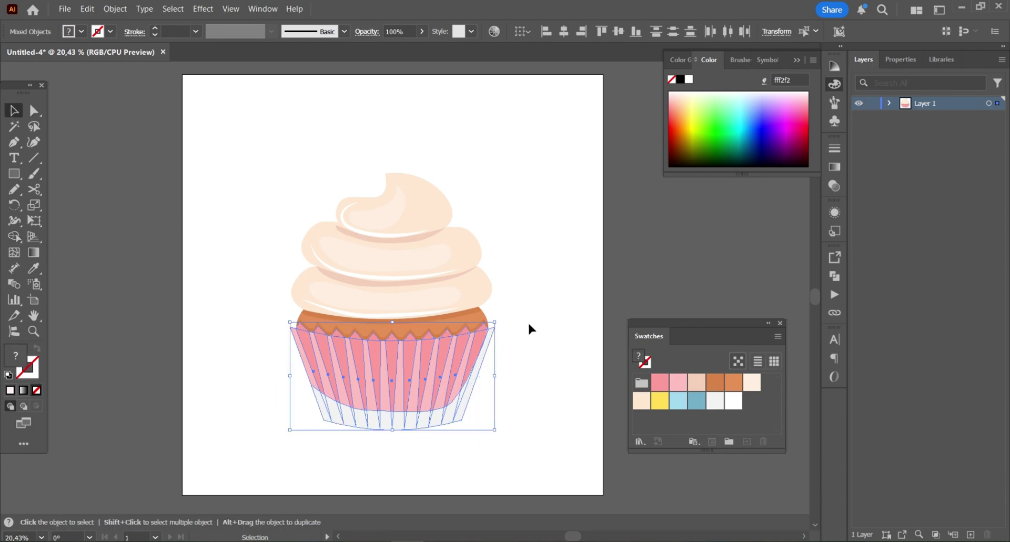
{"action": "left_click", "coordinate": [449, 417]}
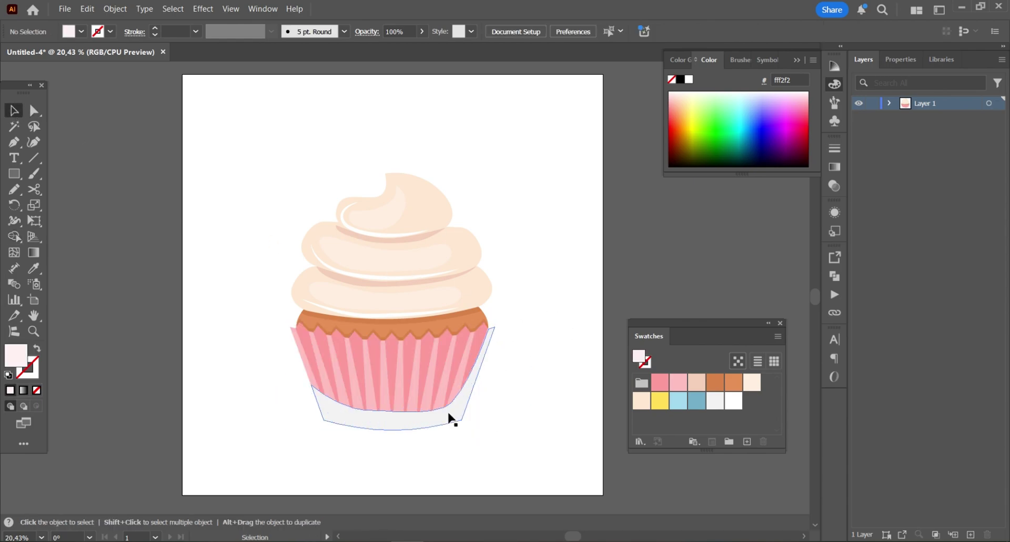
{"action": "left_click", "coordinate": [835, 187]}
{"action": "left_click", "coordinate": [728, 163]}
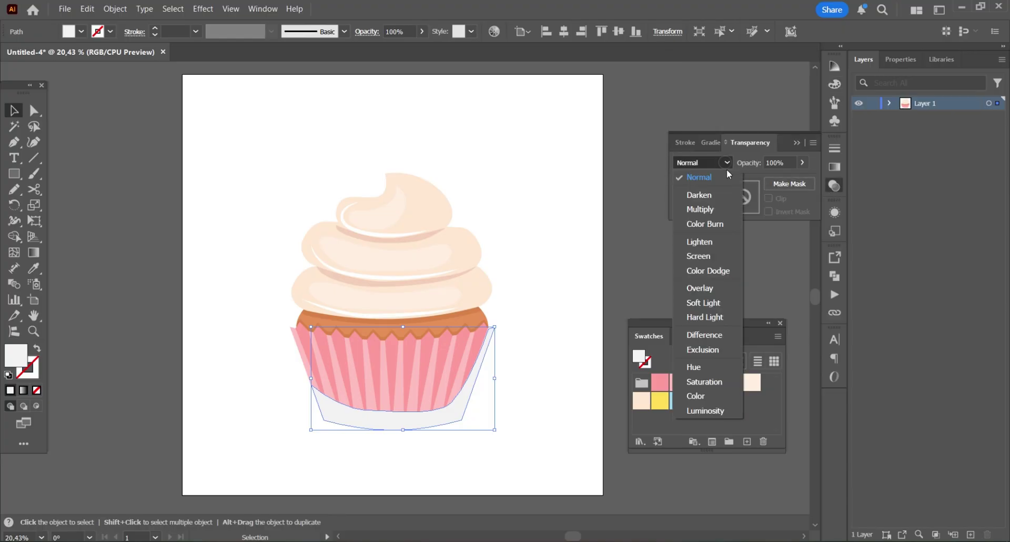
{"action": "left_click", "coordinate": [708, 206]}
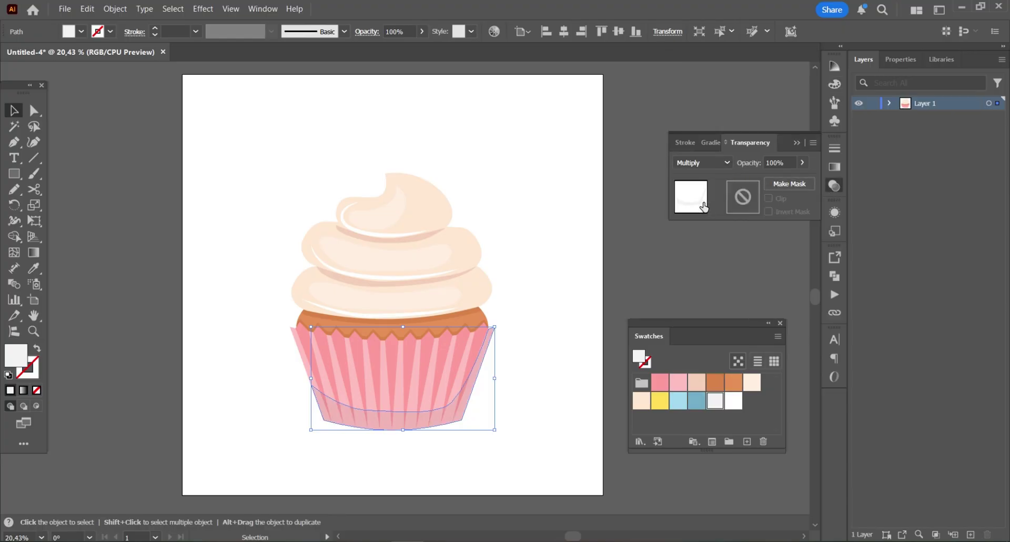
{"action": "left_click", "coordinate": [645, 271]}
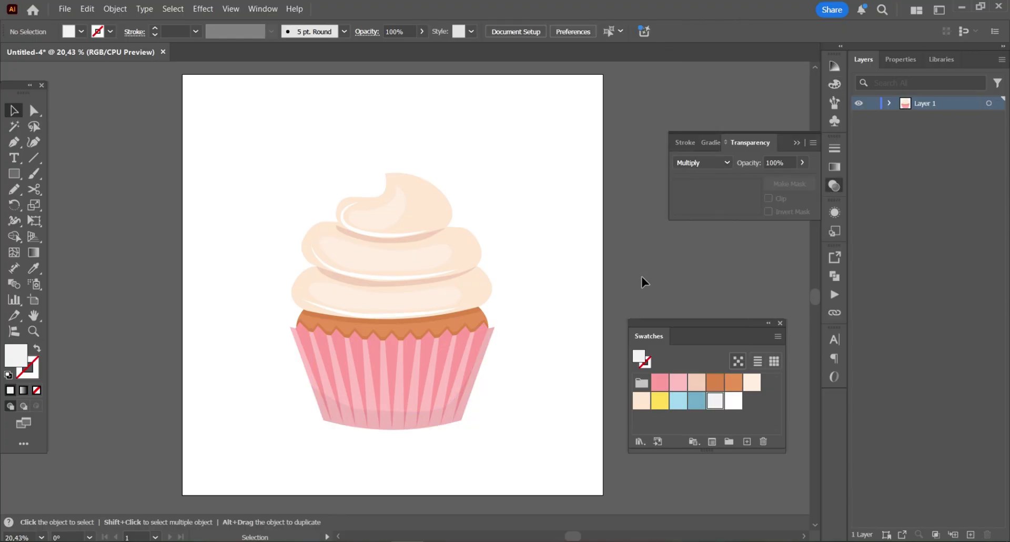
Draw eight small pink circles as sprinkles scattered across the three frosting layers with the Ellipse tool.
{"action": "left_click", "coordinate": [16, 178]}
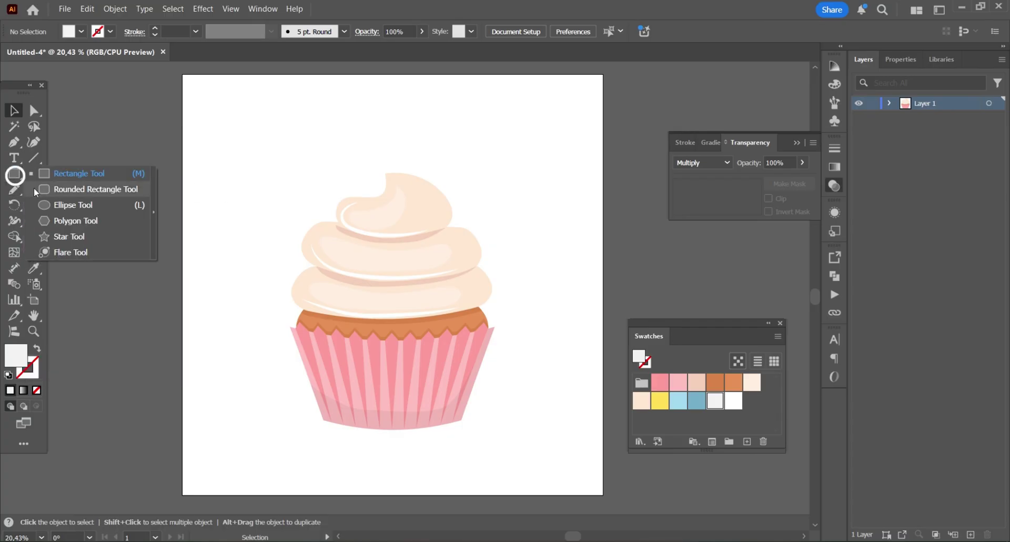
{"action": "left_click", "coordinate": [68, 205]}
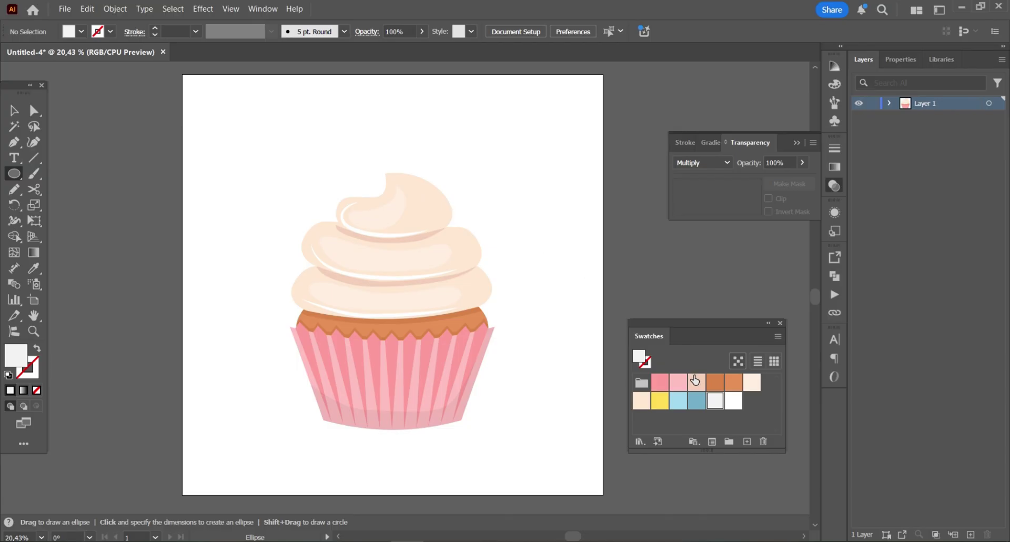
{"action": "left_click", "coordinate": [660, 382]}
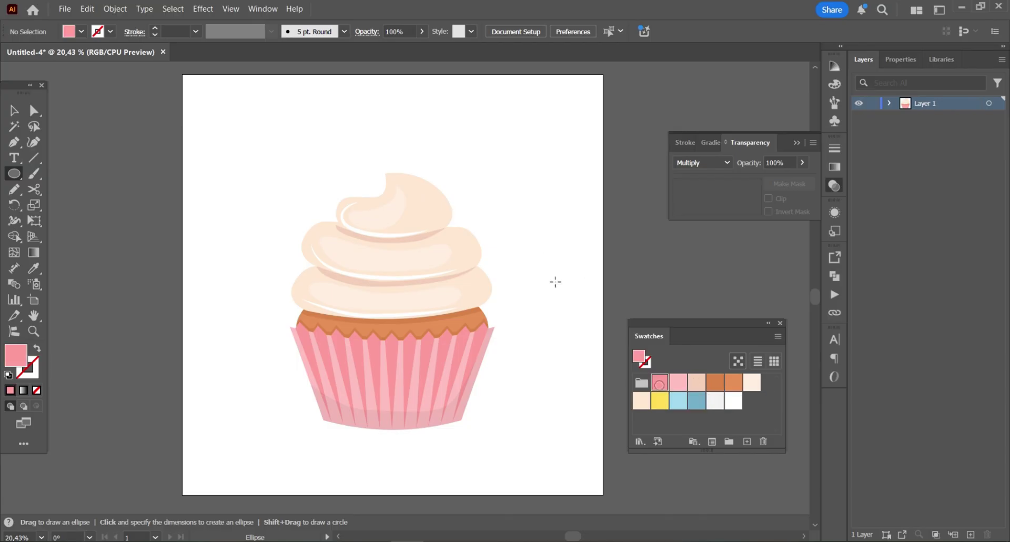
{"action": "left_click_drag", "start_coordinate": [413, 189], "coordinate": [416, 193]}
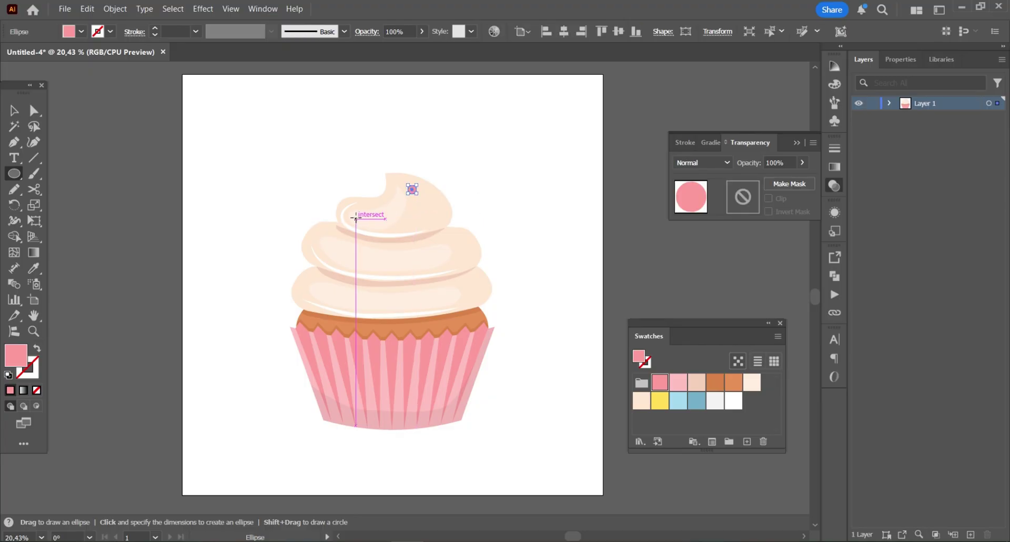
{"action": "left_click_drag", "start_coordinate": [359, 220], "coordinate": [362, 224]}
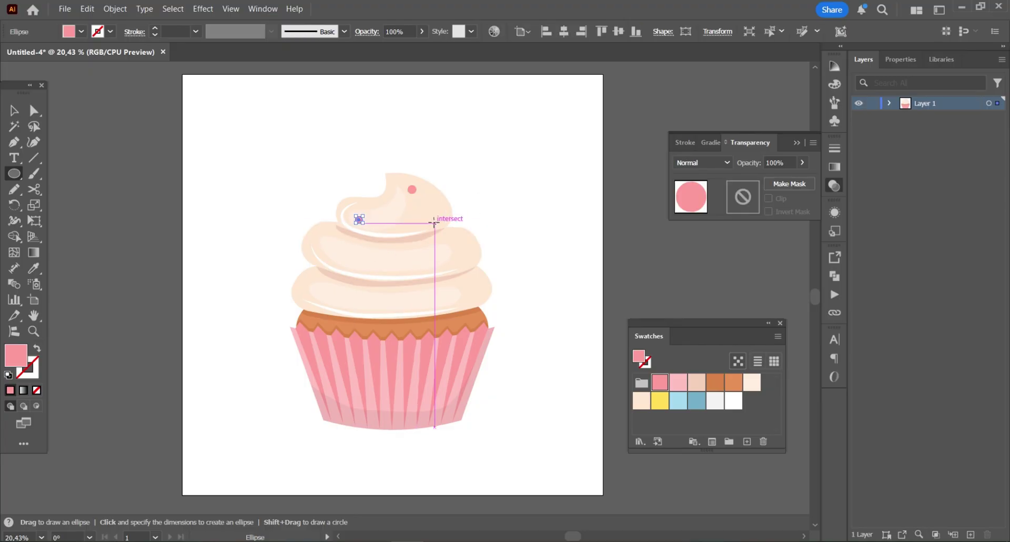
{"action": "left_click_drag", "start_coordinate": [432, 222], "coordinate": [422, 262]}
{"action": "left_click_drag", "start_coordinate": [339, 257], "coordinate": [347, 265]}
{"action": "left_click_drag", "start_coordinate": [456, 287], "coordinate": [464, 295]}
{"action": "left_click_drag", "start_coordinate": [384, 291], "coordinate": [393, 300]}
{"action": "left_click_drag", "start_coordinate": [318, 294], "coordinate": [328, 303]}
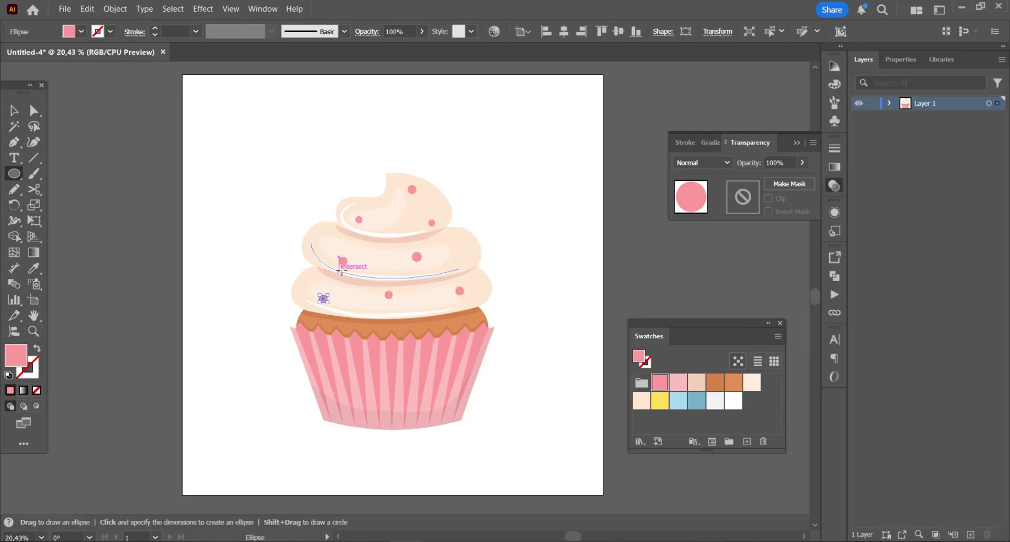
Add seven small yellow circles as sprinkles between the pink ones across the three frosting layers.
{"action": "left_click_drag", "start_coordinate": [392, 213], "coordinate": [400, 221]}
{"action": "left_click", "coordinate": [660, 401]}
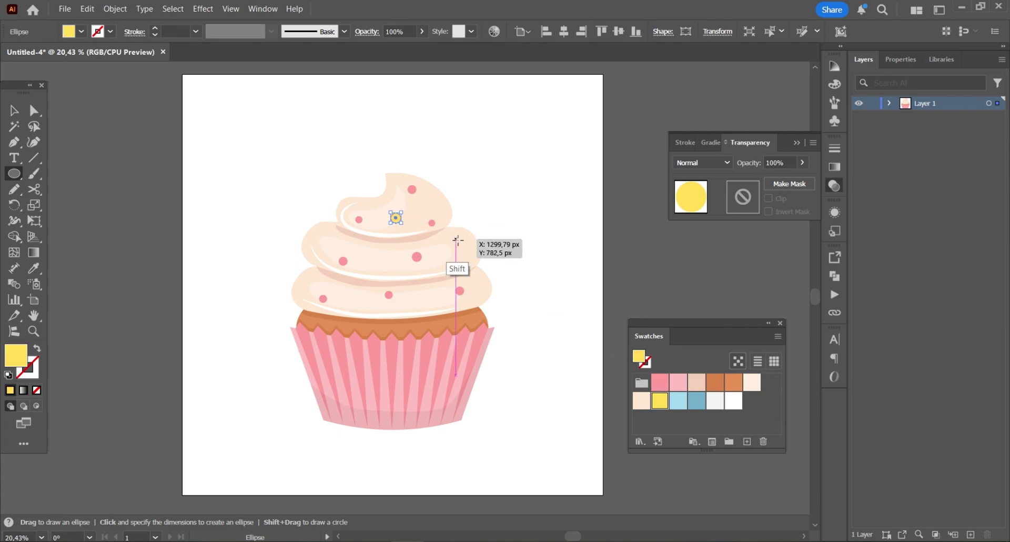
{"action": "left_click_drag", "start_coordinate": [454, 237], "coordinate": [462, 246]}
{"action": "left_click_drag", "start_coordinate": [317, 236], "coordinate": [324, 244]}
{"action": "mouse_move", "coordinate": [375, 267]}
{"action": "left_mouse_down"}
{"action": "mouse_move", "coordinate": [384, 276]}
{"action": "mouse_move", "coordinate": [361, 311]}
{"action": "left_mouse_up"}
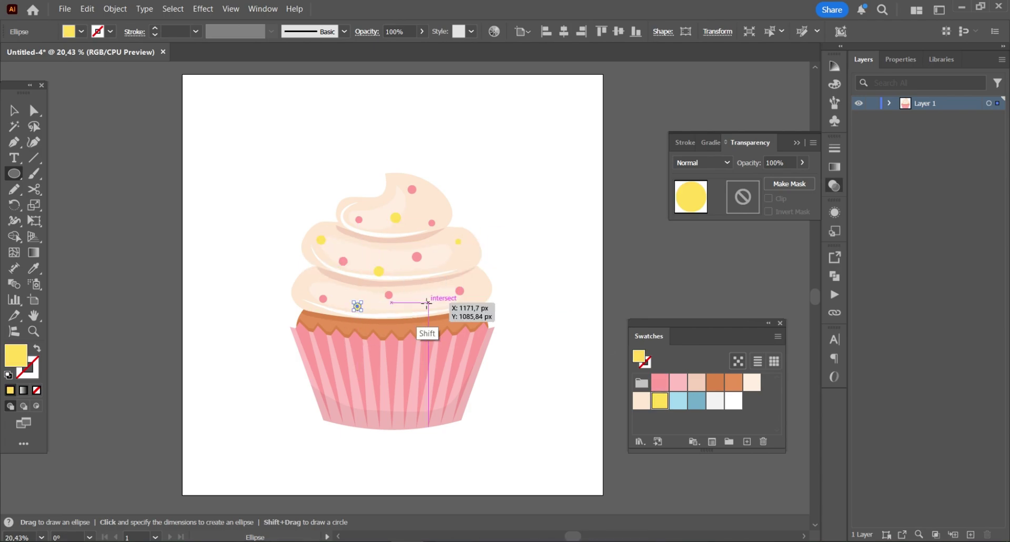
{"action": "left_click_drag", "start_coordinate": [425, 302], "coordinate": [434, 310]}
{"action": "left_click_drag", "start_coordinate": [476, 277], "coordinate": [484, 285]}
Add six small light blue circles as sprinkles in the gaps across the frosting layers.
{"action": "left_click_drag", "start_coordinate": [310, 272], "coordinate": [317, 280]}
{"action": "left_click", "coordinate": [679, 401]}
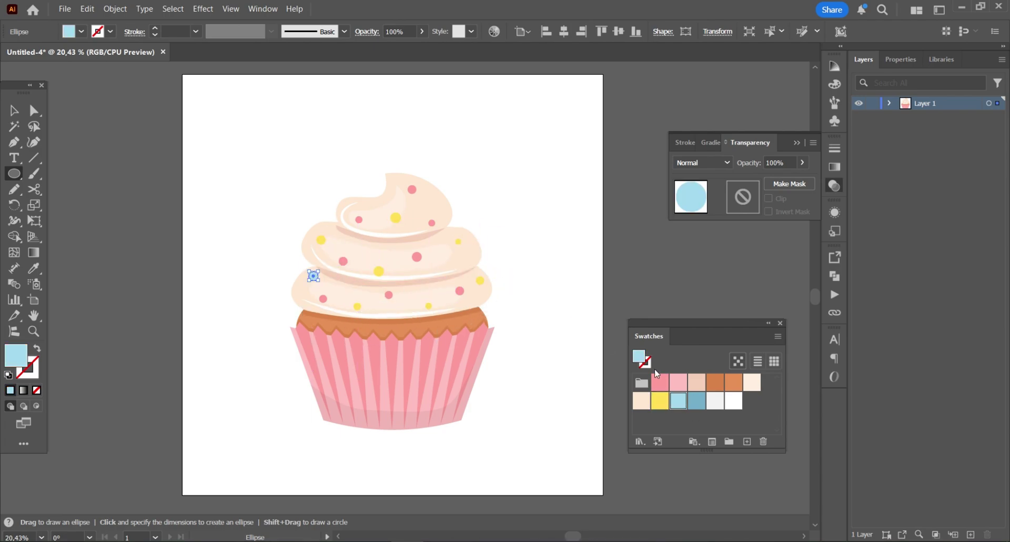
{"action": "left_click_drag", "start_coordinate": [389, 194], "coordinate": [398, 202]}
{"action": "left_click_drag", "start_coordinate": [367, 243], "coordinate": [374, 250]}
{"action": "left_click_drag", "start_coordinate": [445, 262], "coordinate": [453, 270]}
{"action": "left_click_drag", "start_coordinate": [394, 306], "coordinate": [402, 315]}
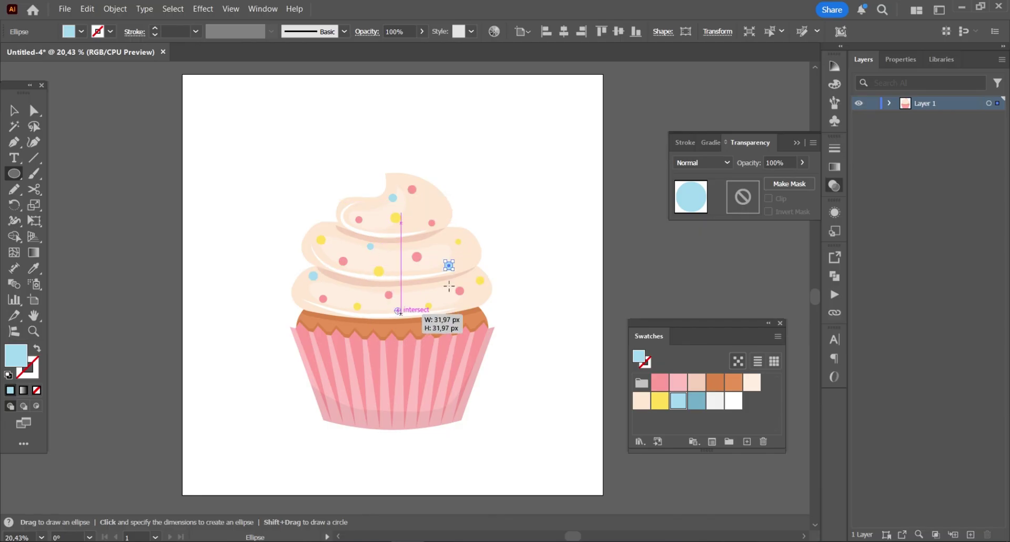
{"action": "left_click_drag", "start_coordinate": [427, 285], "coordinate": [461, 300]}
Reposition the pink, yellow and light blue sprinkles on the top swirl to space them more evenly.
{"action": "key", "text": "v"}
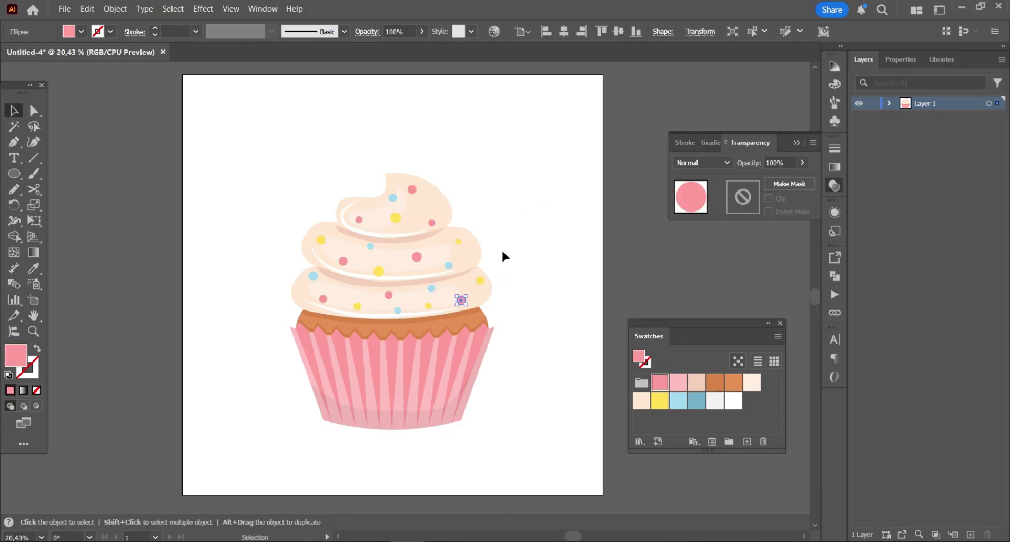
{"action": "mouse_move", "coordinate": [396, 218]}
{"action": "left_mouse_down"}
{"action": "mouse_move", "coordinate": [421, 190]}
{"action": "mouse_move", "coordinate": [389, 201]}
{"action": "left_mouse_up"}
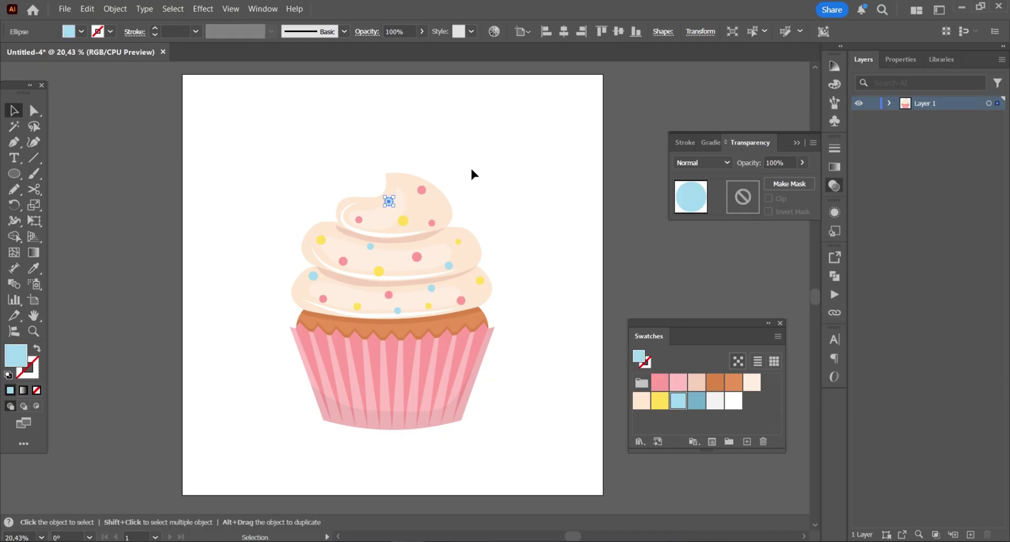
{"action": "left_click", "coordinate": [74, 128]}
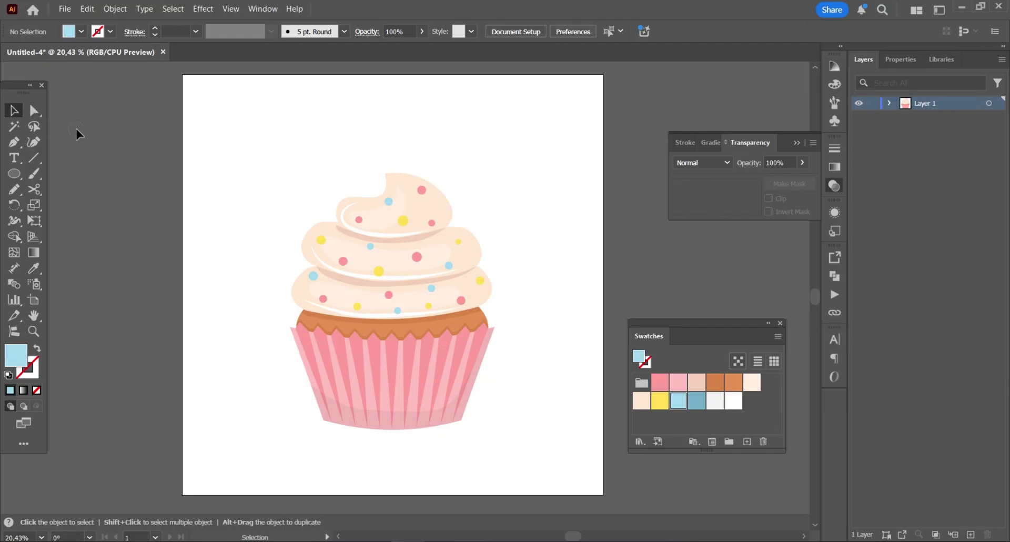
Draw a large ellipse around the cupcake, fill it with the darker blue swatch and send it to the back.
{"action": "left_click", "coordinate": [15, 177]}
{"action": "mouse_move", "coordinate": [271, 134]}
{"action": "left_mouse_down"}
{"action": "mouse_move", "coordinate": [450, 300]}
{"action": "mouse_move", "coordinate": [538, 435]}
{"action": "left_mouse_up"}
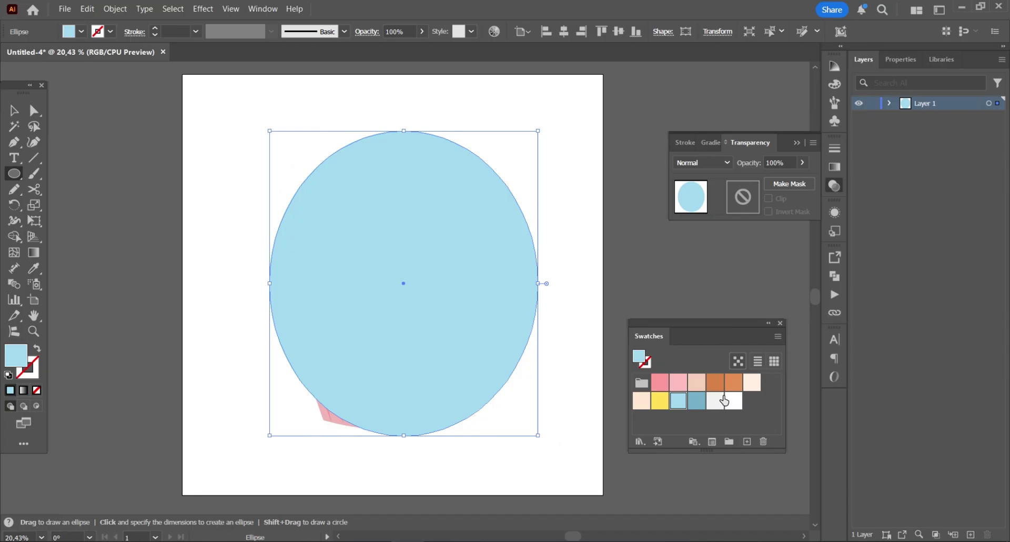
{"action": "left_click", "coordinate": [696, 402]}
{"action": "key", "text": "ctrl+shift+bracketleft"}
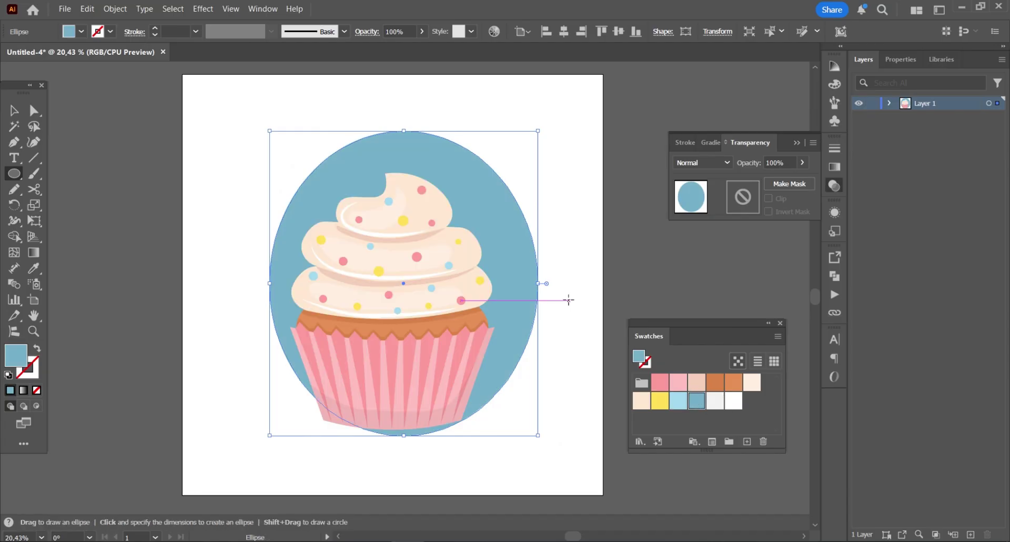
{"action": "key", "text": "v"}
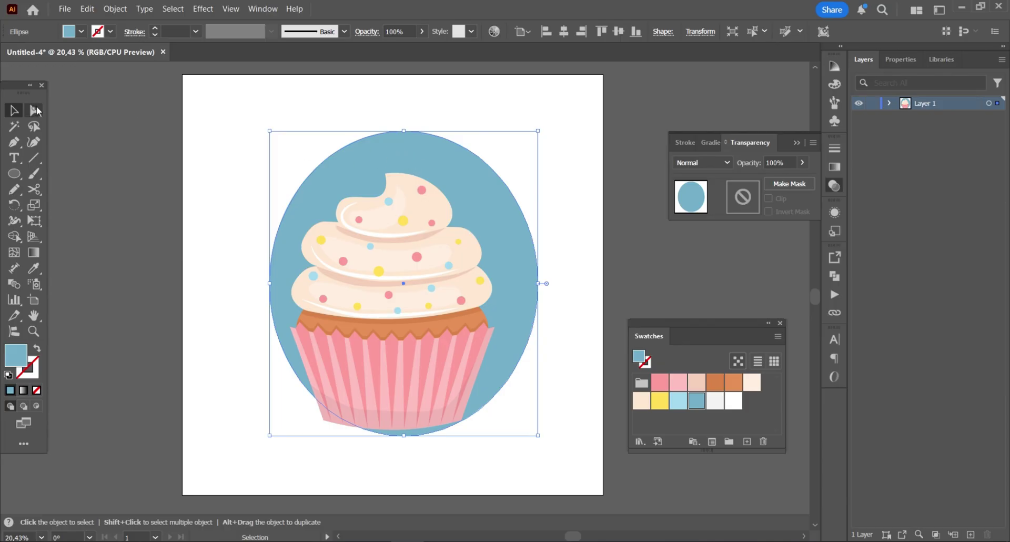
Reshape the blue ellipse by shifting its top anchor left, tilting that anchor's handles and raising the bottom anchor behind the wrapper.
{"action": "left_click", "coordinate": [34, 110]}
{"action": "left_click_drag", "start_coordinate": [404, 131], "coordinate": [361, 136]}
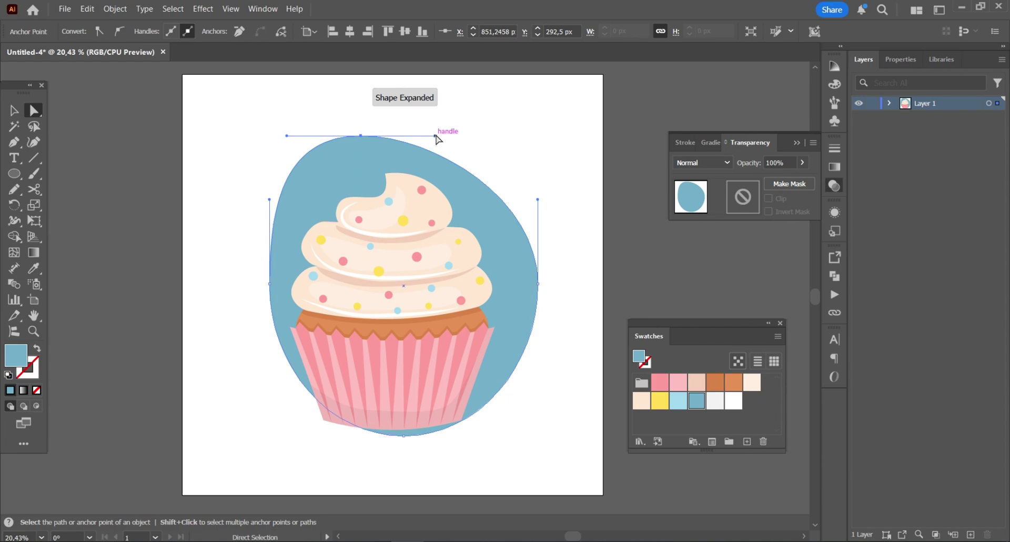
{"action": "left_click_drag", "start_coordinate": [436, 135], "coordinate": [438, 128]}
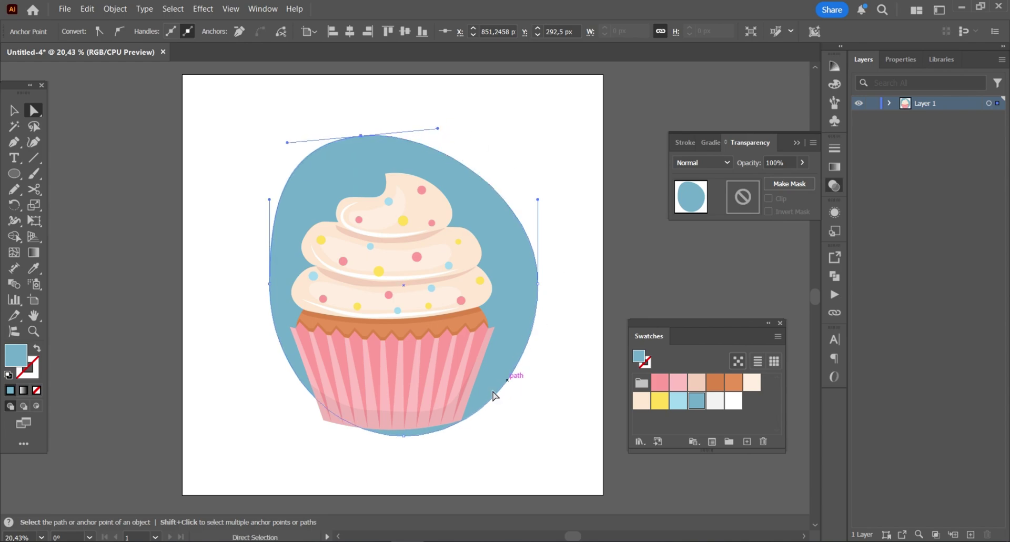
{"action": "left_click_drag", "start_coordinate": [404, 436], "coordinate": [406, 407]}
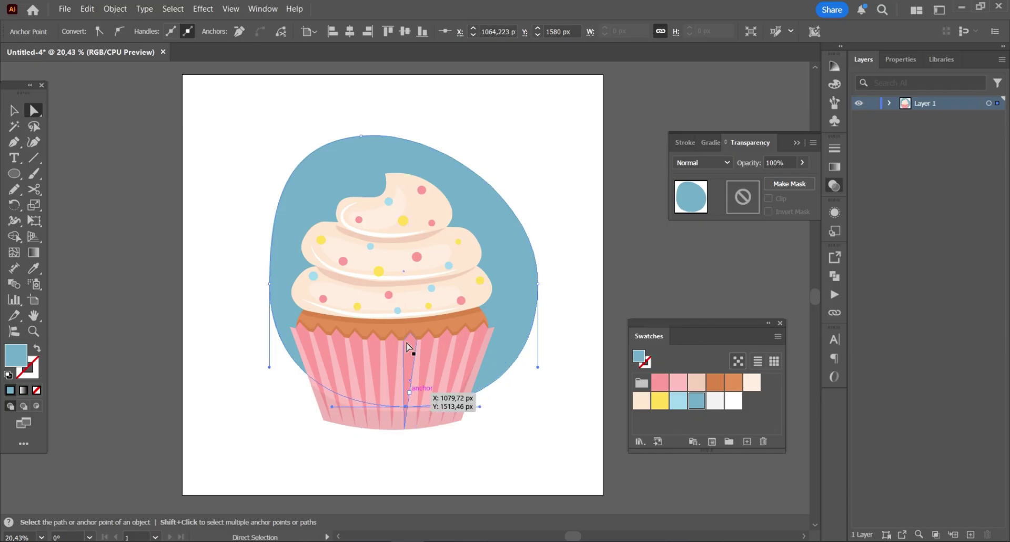
{"action": "left_click_drag", "start_coordinate": [269, 276], "coordinate": [266, 284]}
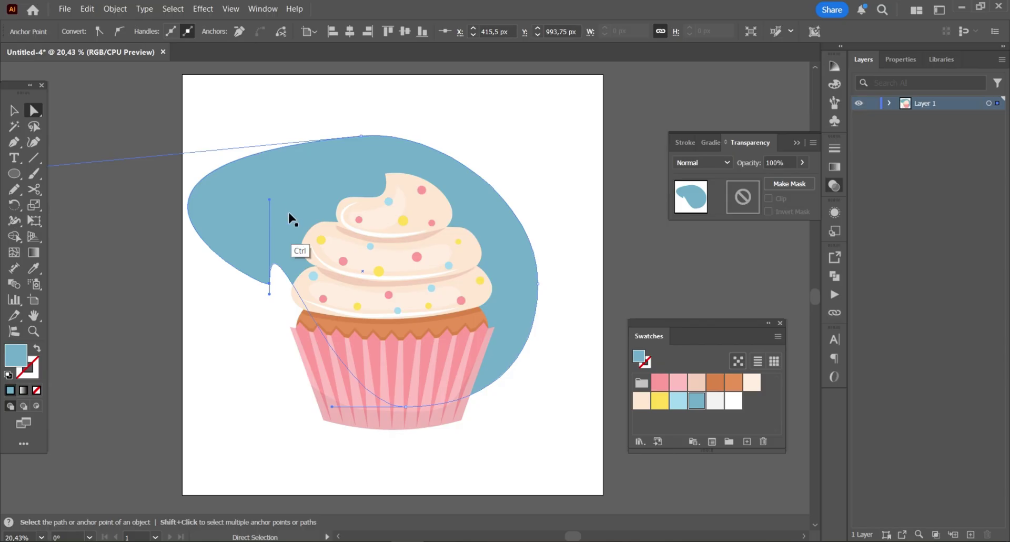
{"action": "key", "text": "ctrl+z"}
{"action": "key", "text": "ctrl+z"}
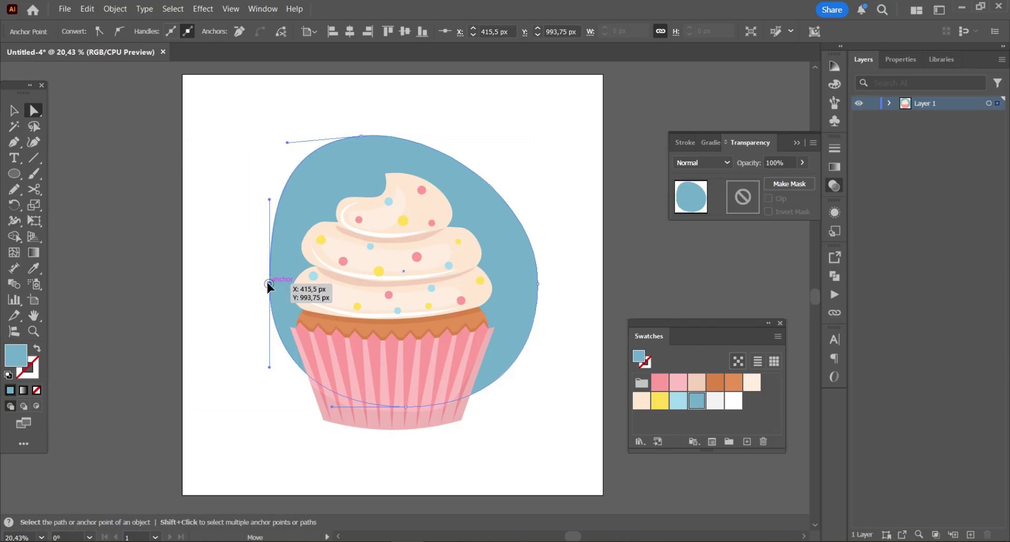
Move the blue background shape's left anchor slightly outward and tilt its handles for an organic blob outline.
{"action": "left_click_drag", "start_coordinate": [269, 284], "coordinate": [257, 282]}
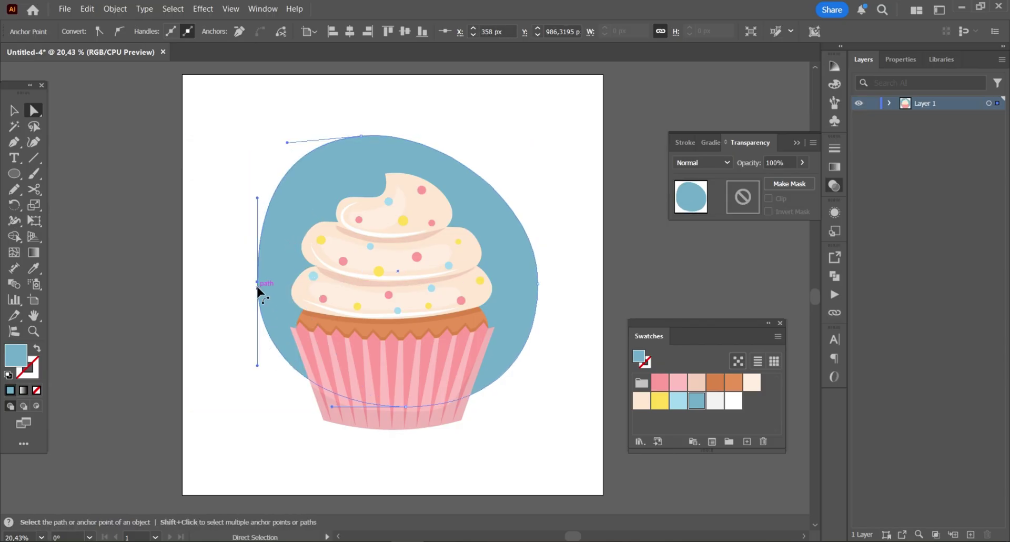
{"action": "left_click_drag", "start_coordinate": [257, 199], "coordinate": [248, 199]}
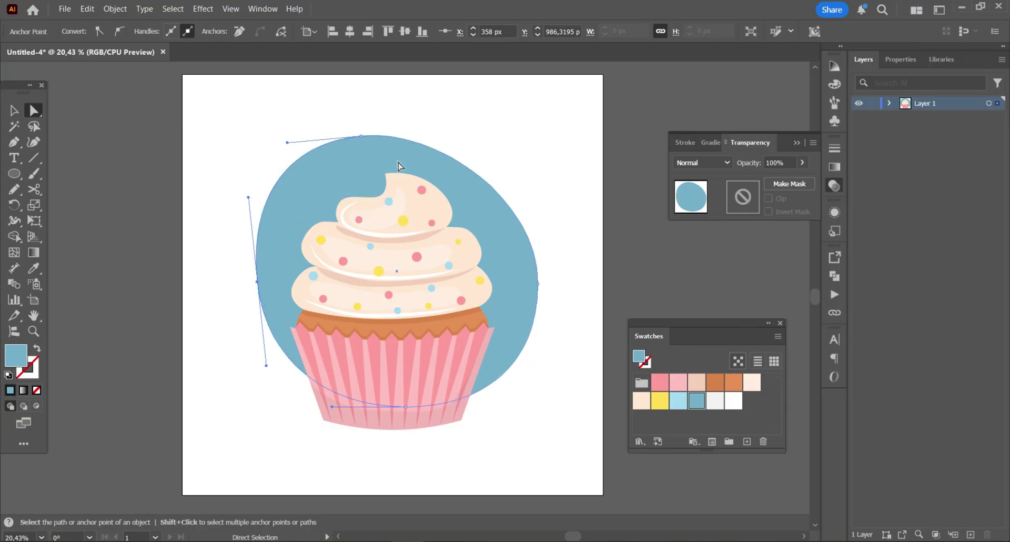
{"action": "left_click", "coordinate": [539, 141]}
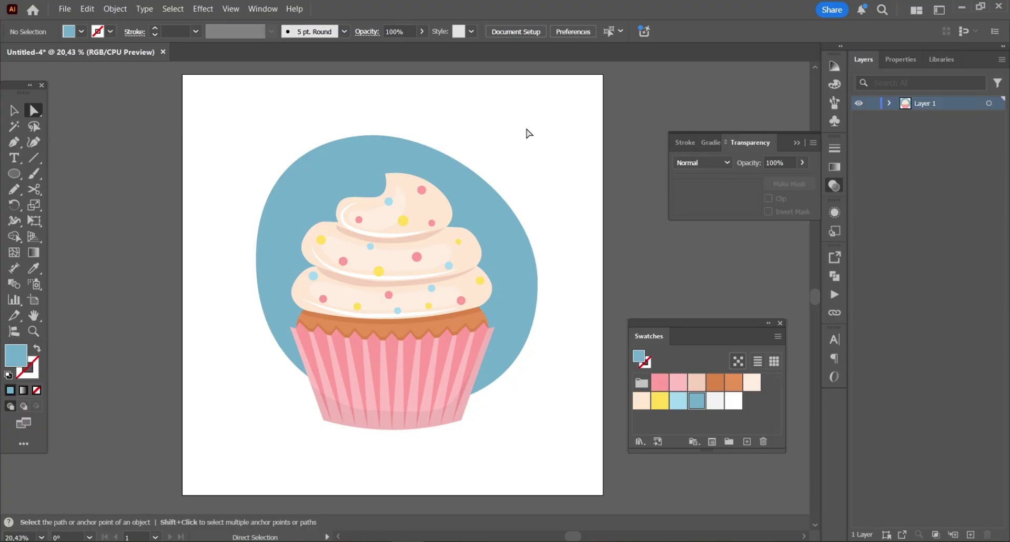
Draw a small circle on the blue background to the right of the frosting and fill it with white.
{"action": "left_click", "coordinate": [17, 176]}
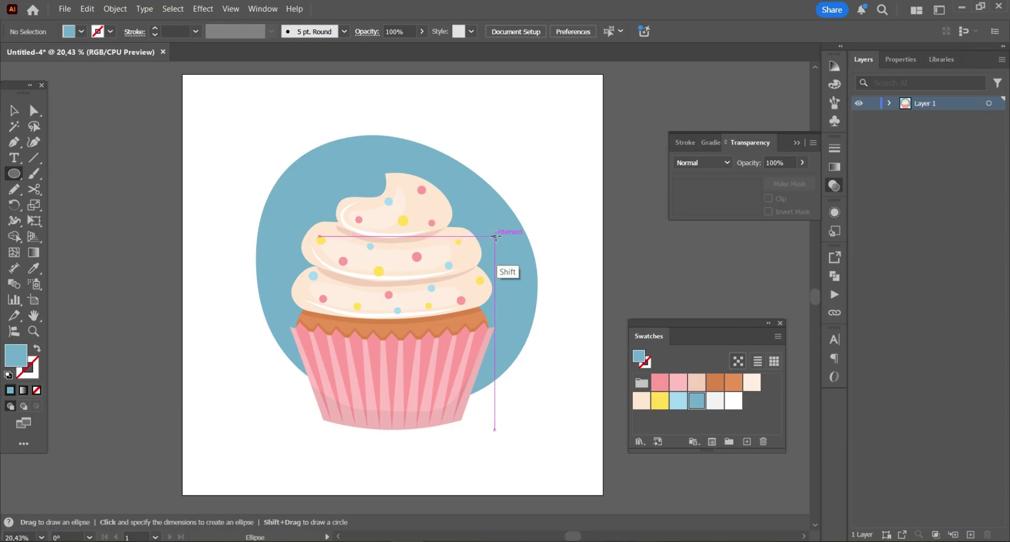
{"action": "left_click_drag", "start_coordinate": [497, 238], "coordinate": [513, 254]}
{"action": "left_click", "coordinate": [735, 403]}
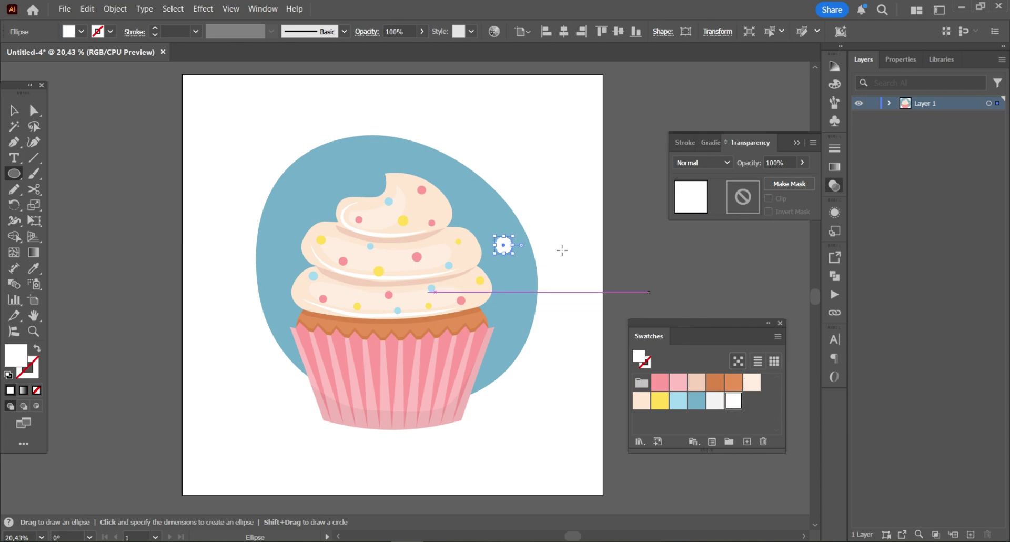
Apply the Pucker & Bloat effect to the white circle at about -59% to form a four-pointed sparkle.
{"action": "left_click", "coordinate": [201, 9]}
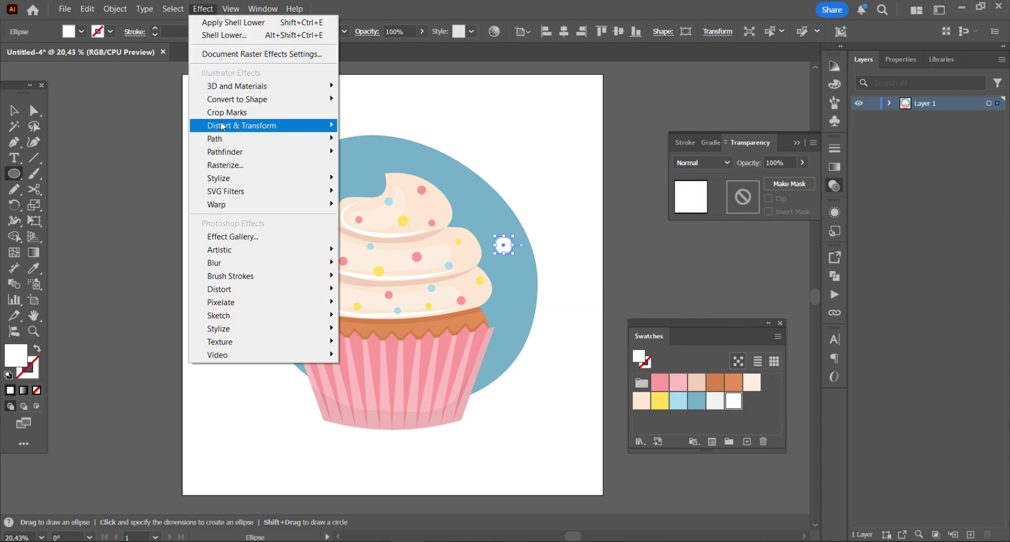
{"action": "mouse_move", "coordinate": [214, 126]}
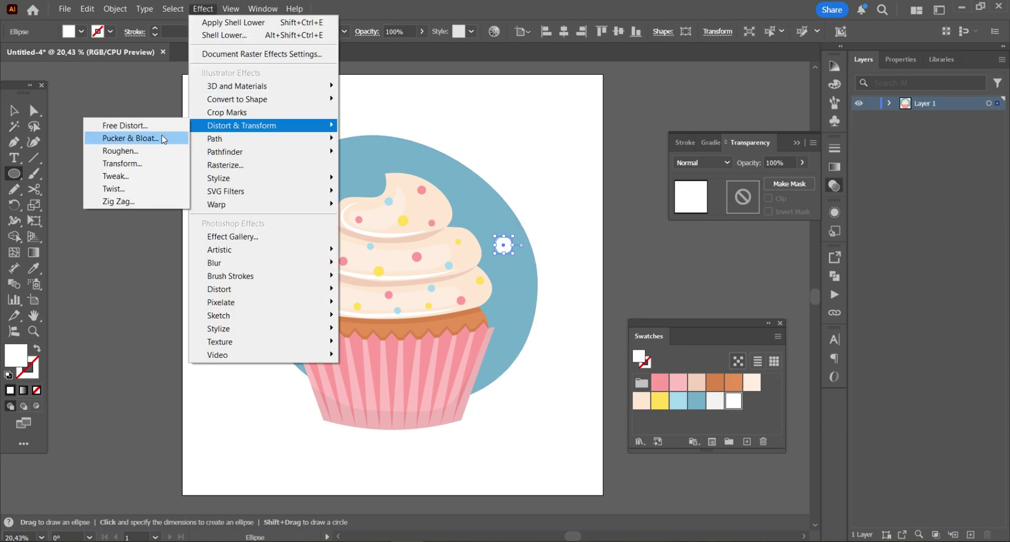
{"action": "left_click", "coordinate": [132, 138]}
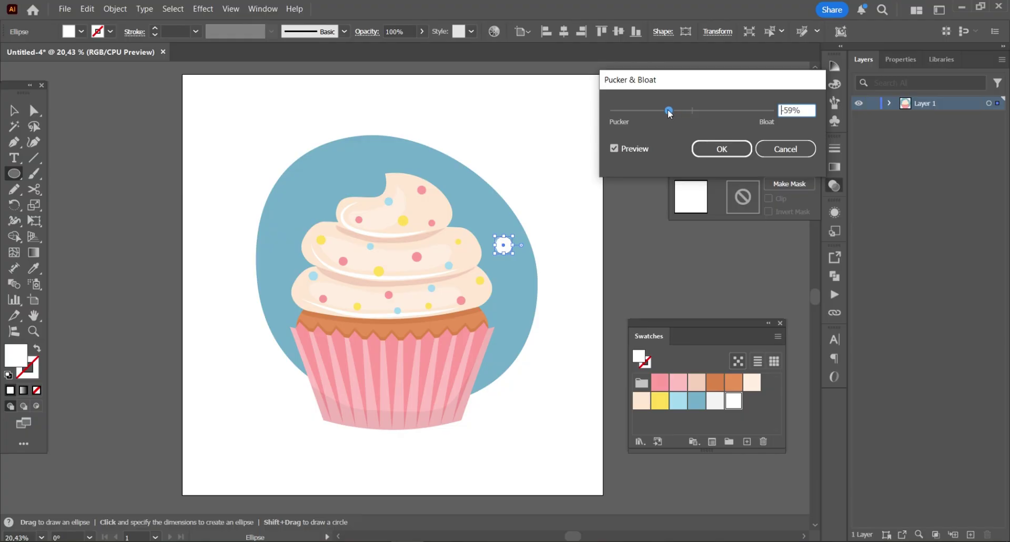
{"action": "left_click_drag", "start_coordinate": [669, 111], "coordinate": [671, 111]}
{"action": "left_click", "coordinate": [717, 149]}
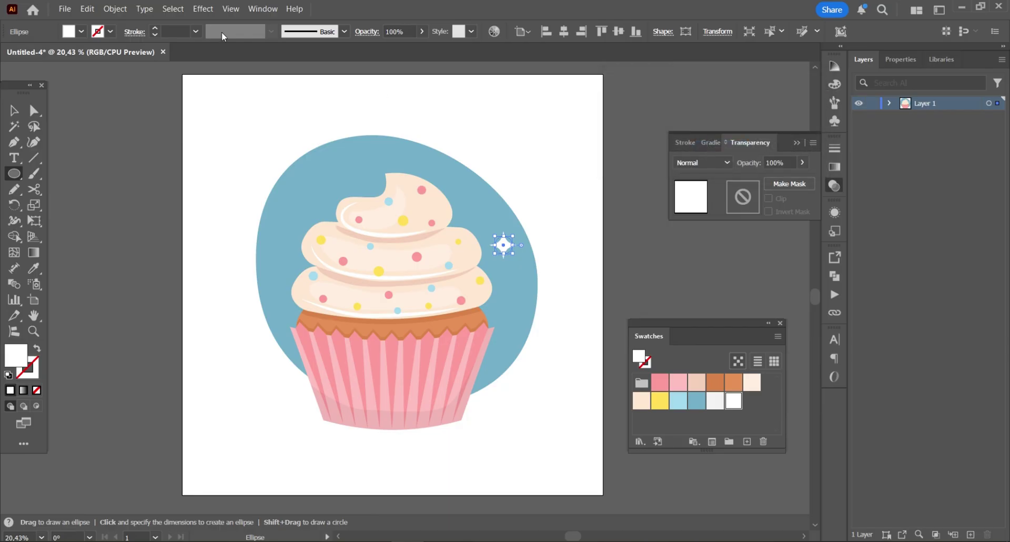
Expand the white sparkle's appearance and narrow it symmetrically about its centre to about 75 px wide, keeping its height.
{"action": "left_click", "coordinate": [116, 9]}
{"action": "left_click", "coordinate": [173, 191]}
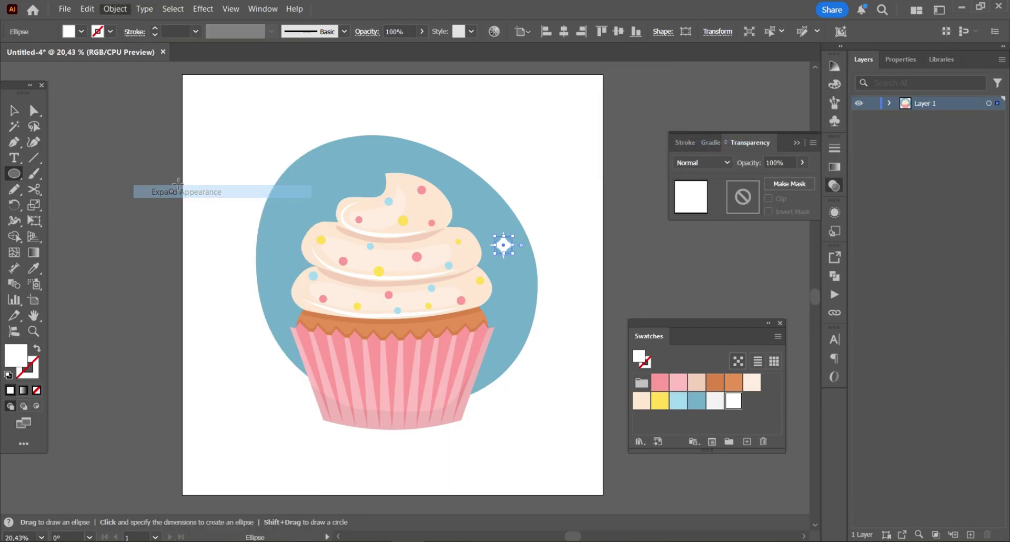
{"action": "left_click", "coordinate": [12, 111]}
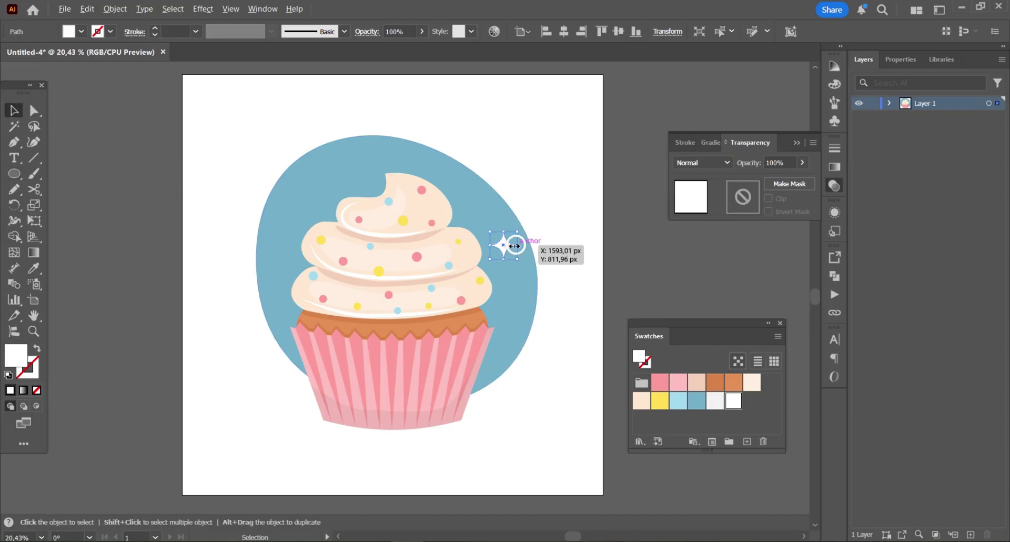
{"action": "left_click_drag", "start_coordinate": [514, 246], "coordinate": [513, 246]}
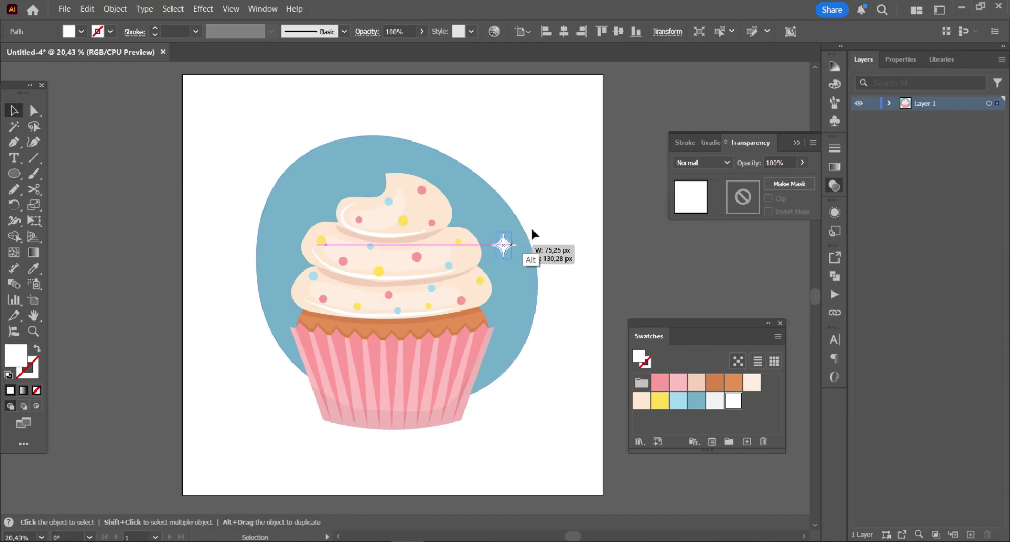
Duplicate the sparkle twice onto the blue background at the upper left of the frosting, slightly enlarging the copy nearest the swirl's tip.
{"action": "key", "text": "ctrl"}
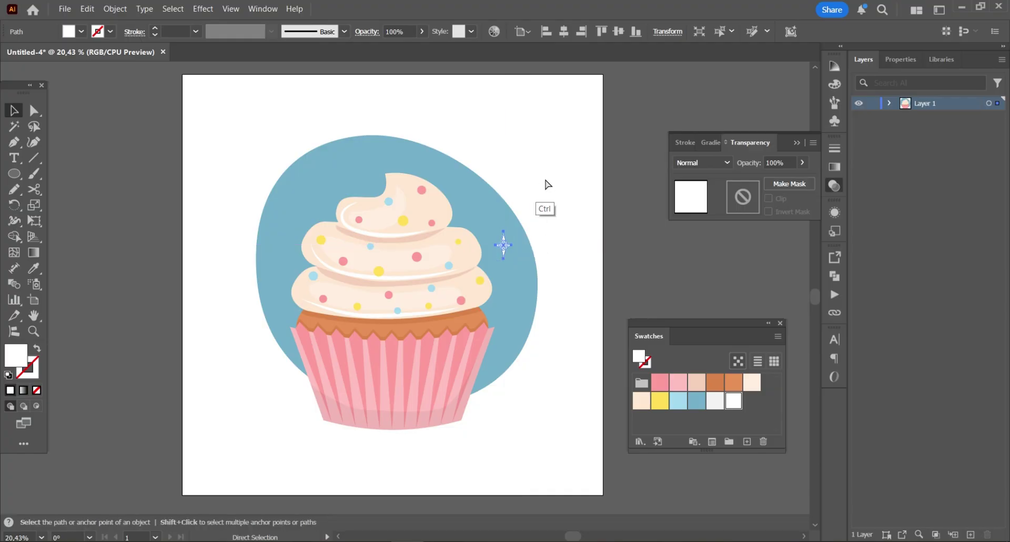
{"action": "key", "text": "ctrl+v"}
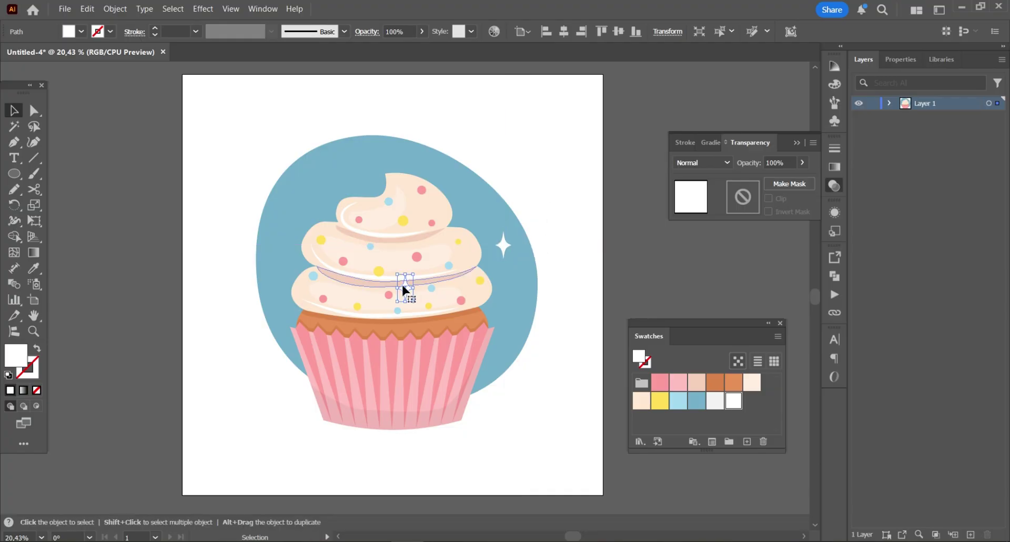
{"action": "left_click_drag", "start_coordinate": [403, 286], "coordinate": [333, 170]}
{"action": "key", "text": "shift"}
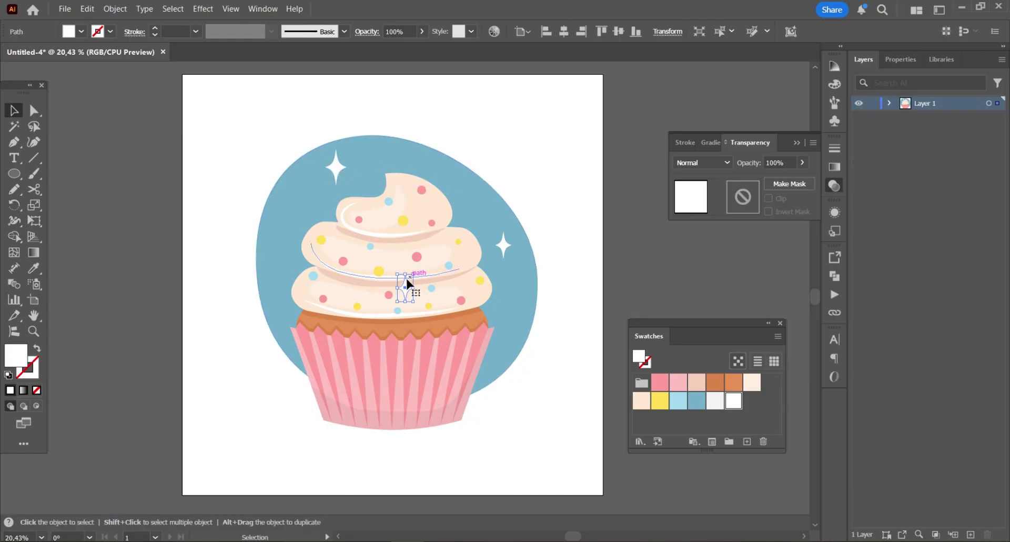
{"action": "left_click_drag", "start_coordinate": [405, 288], "coordinate": [300, 202]}
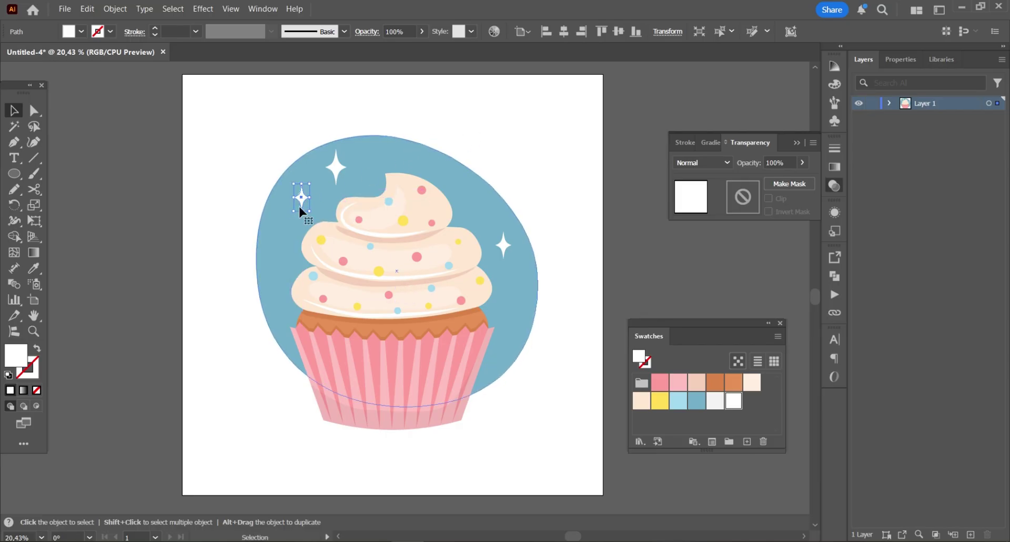
{"action": "left_click", "coordinate": [562, 190]}
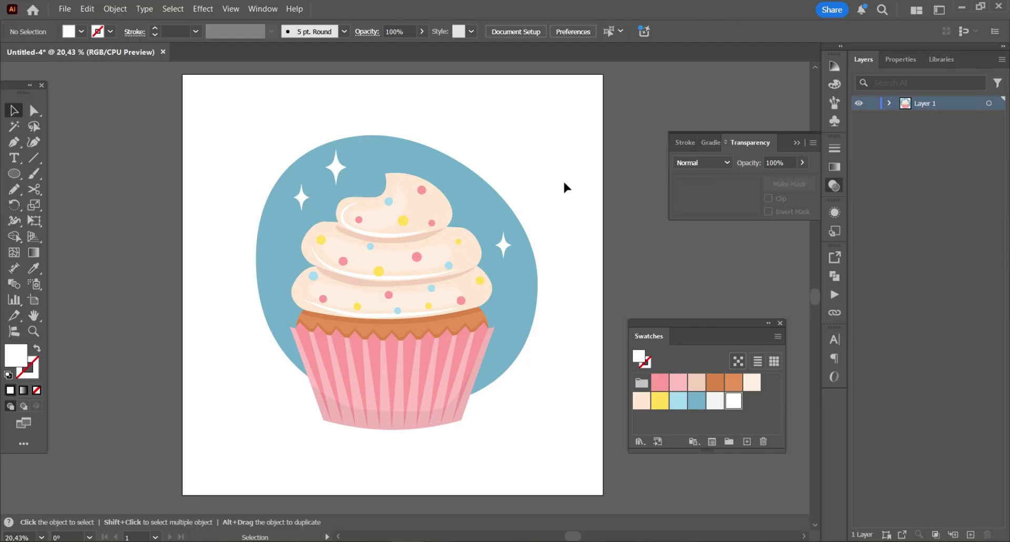